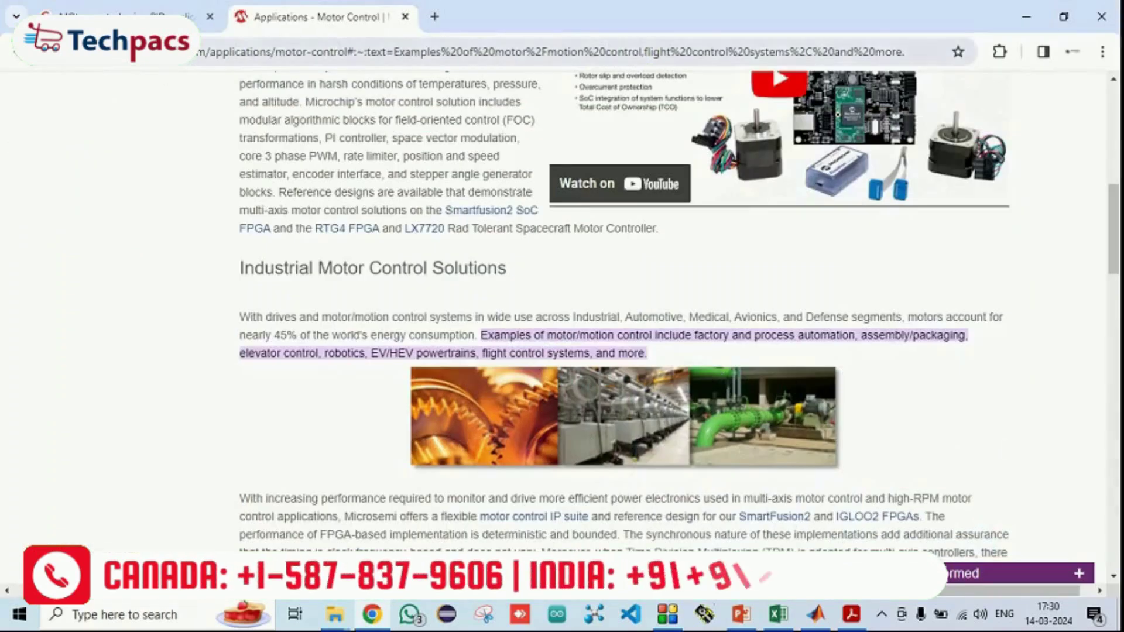
{"action": "key", "text": "ctrl+shift+Tab"}
{"action": "scroll", "coordinate": [702, 345], "scroll_direction": "up", "scroll_amount": 10}
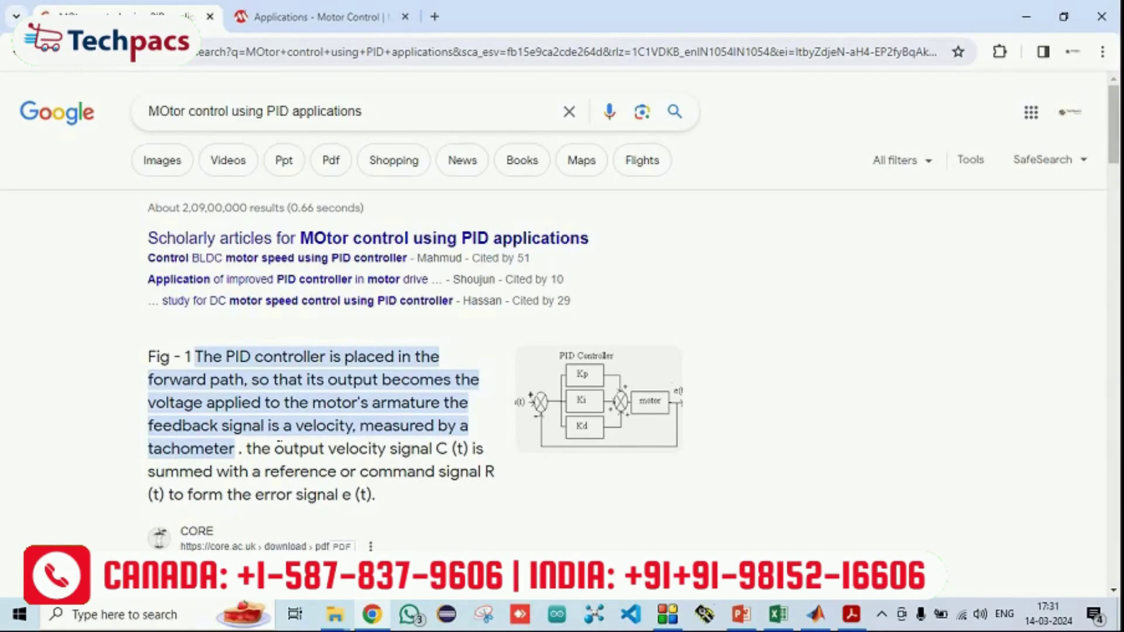
{"action": "scroll", "coordinate": [123, 455], "scroll_direction": "down", "scroll_amount": 20}
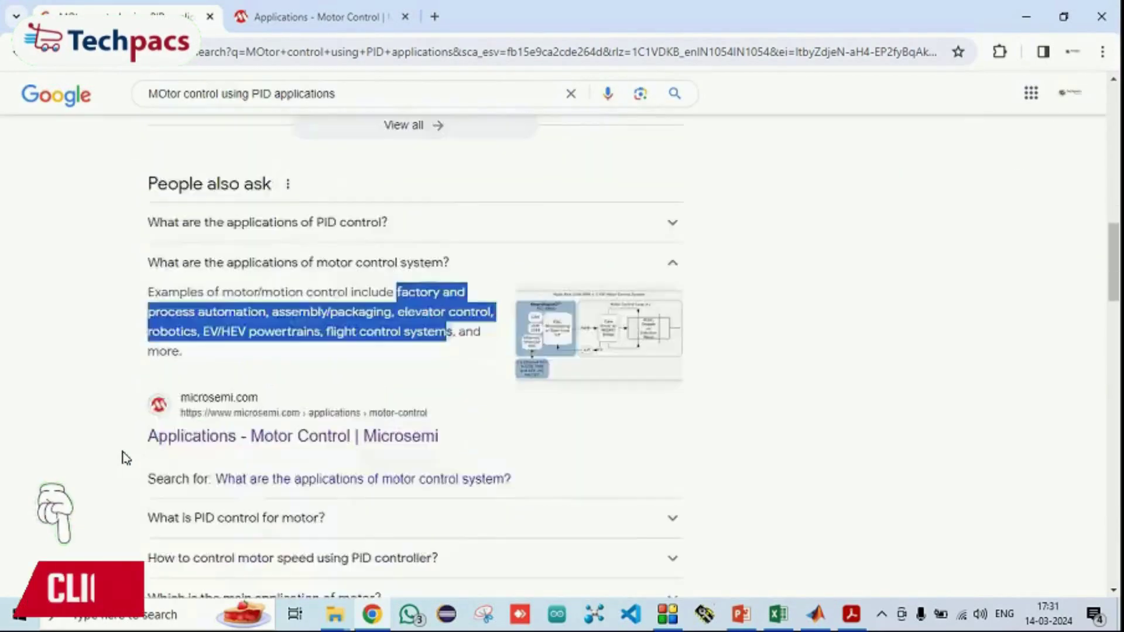
{"action": "scroll", "coordinate": [123, 456], "scroll_direction": "down", "scroll_amount": 4}
{"action": "left_click", "coordinate": [321, 17]}
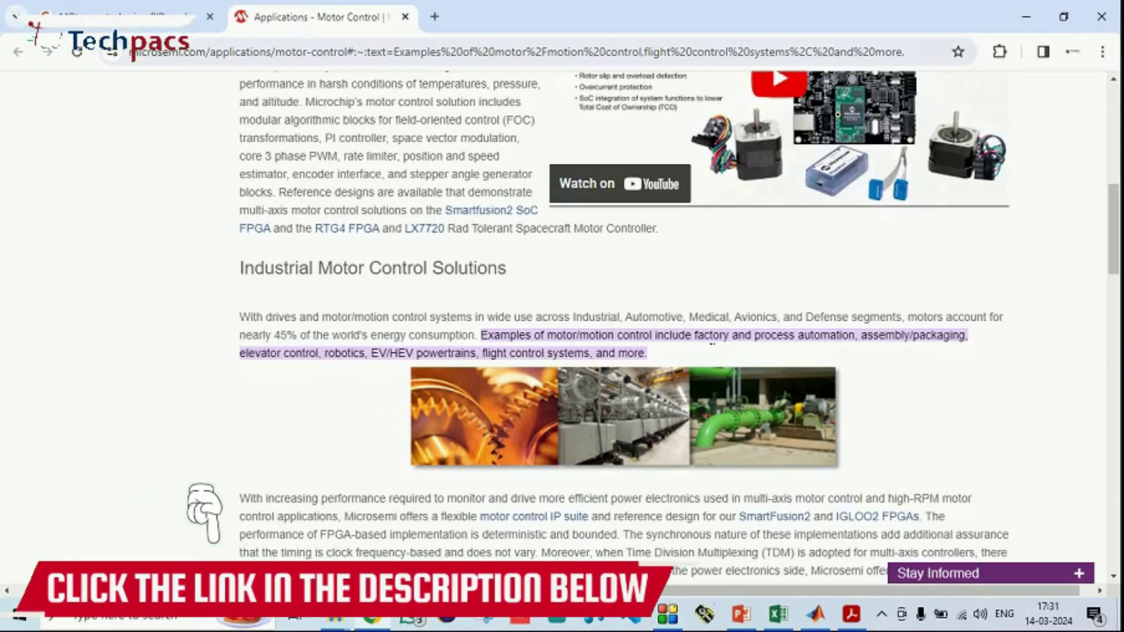
{"action": "left_click_drag", "start_coordinate": [696, 334], "coordinate": [923, 338]}
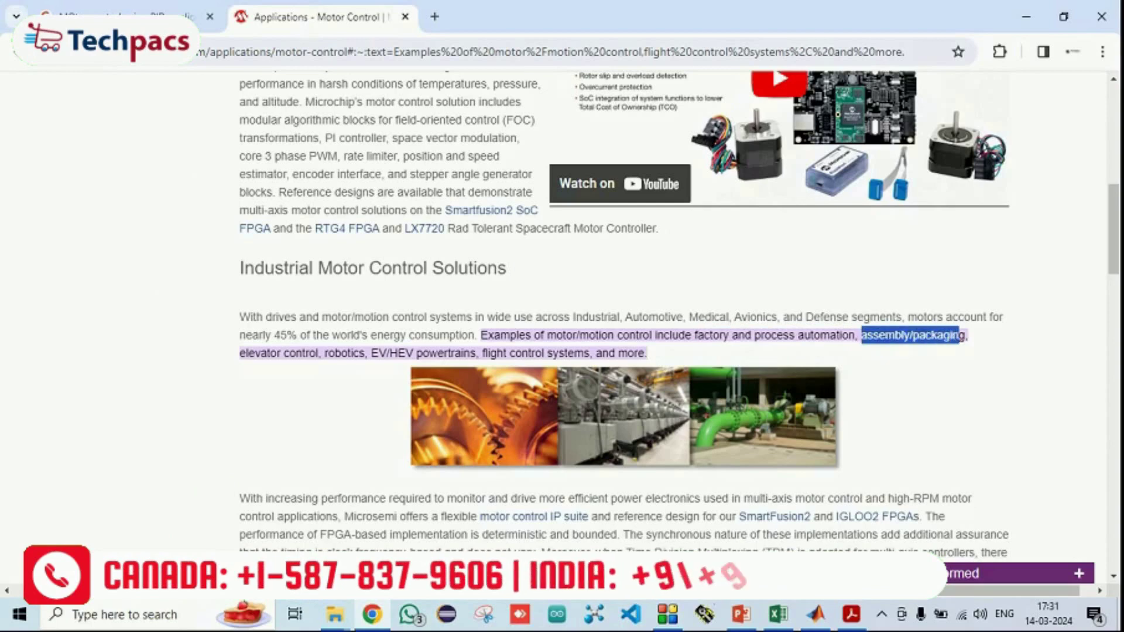
{"action": "left_click_drag", "start_coordinate": [243, 360], "coordinate": [301, 359]}
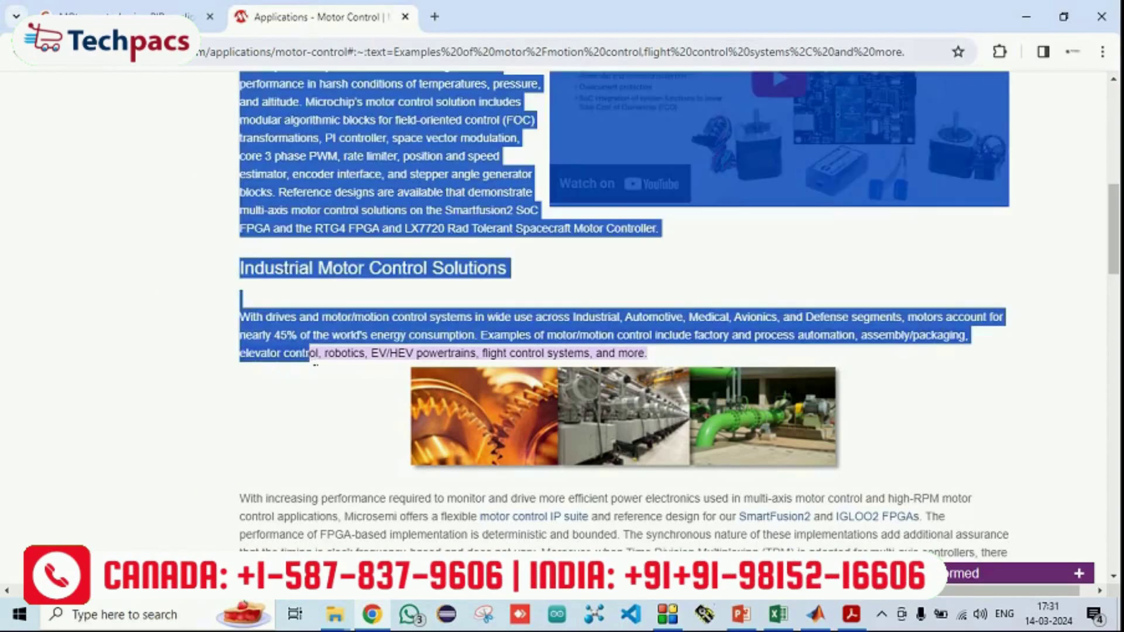
{"action": "left_click", "coordinate": [315, 364]}
{"action": "left_click_drag", "start_coordinate": [372, 359], "coordinate": [586, 356]}
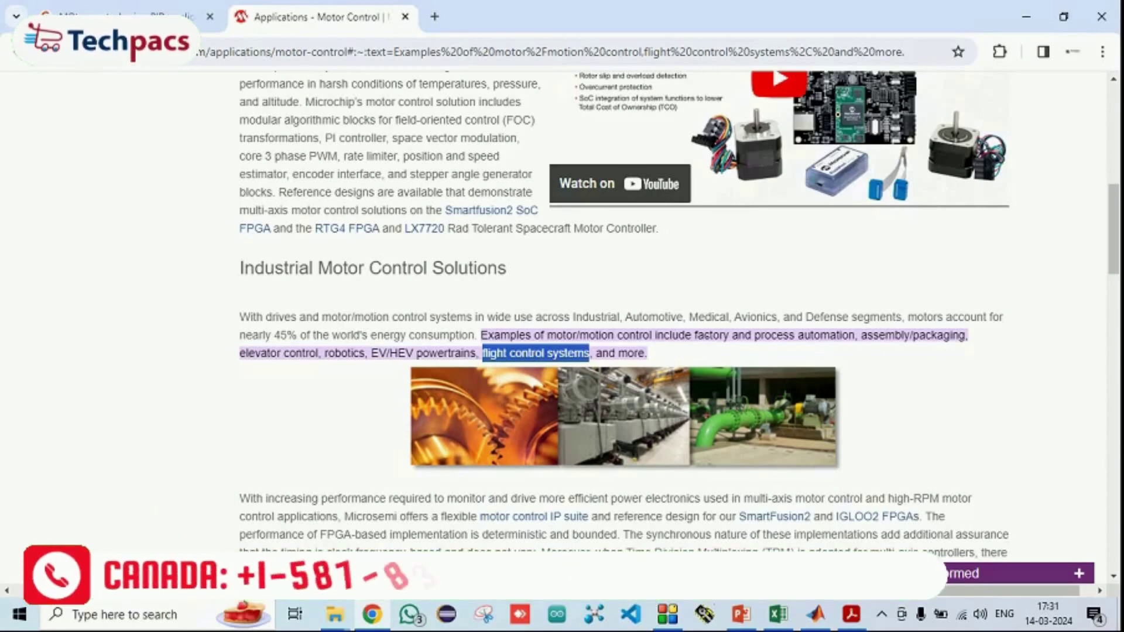
Step: Minimize Chrome, open the EPJ_81 Code folder in File Explorer, then bring MATLAB forward
{"action": "left_click", "coordinate": [1026, 19]}
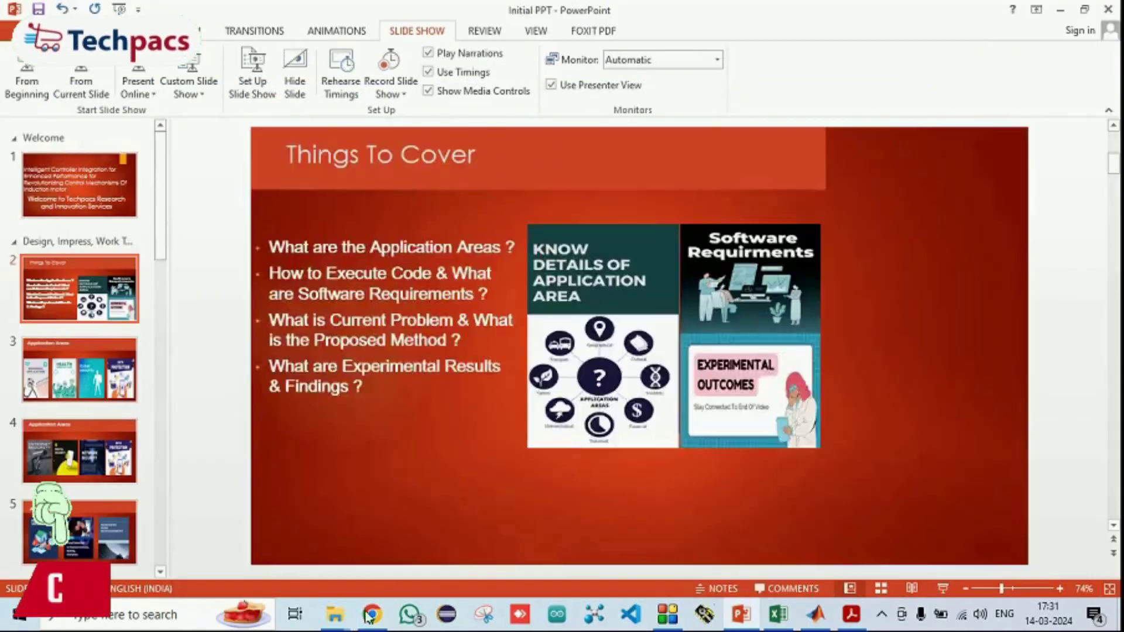
{"action": "mouse_move", "coordinate": [337, 622]}
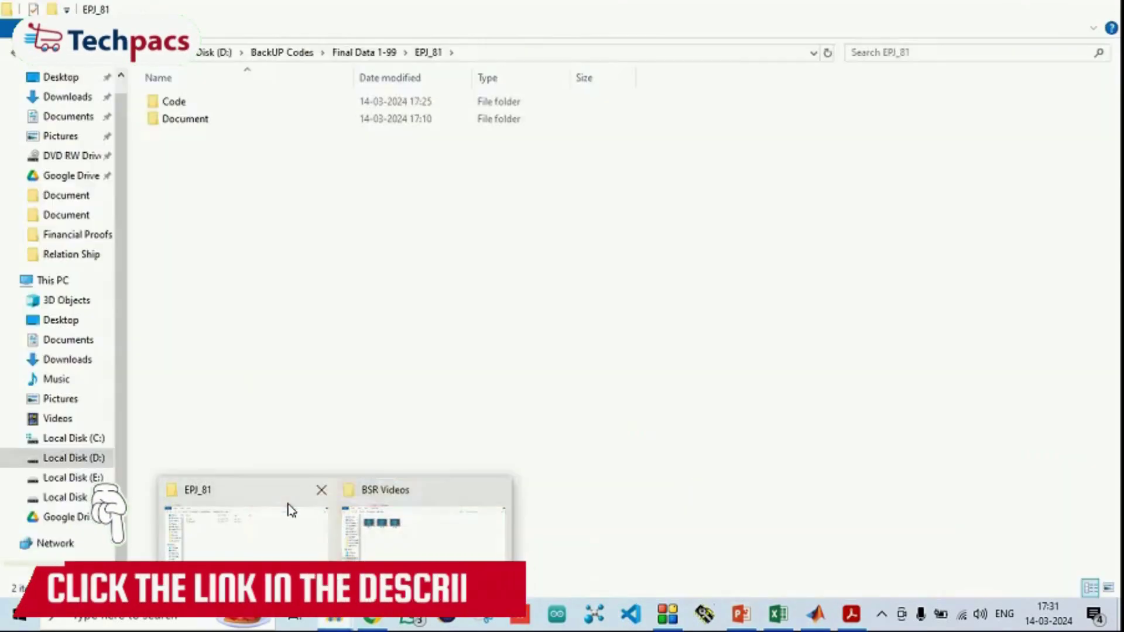
{"action": "left_click", "coordinate": [289, 511]}
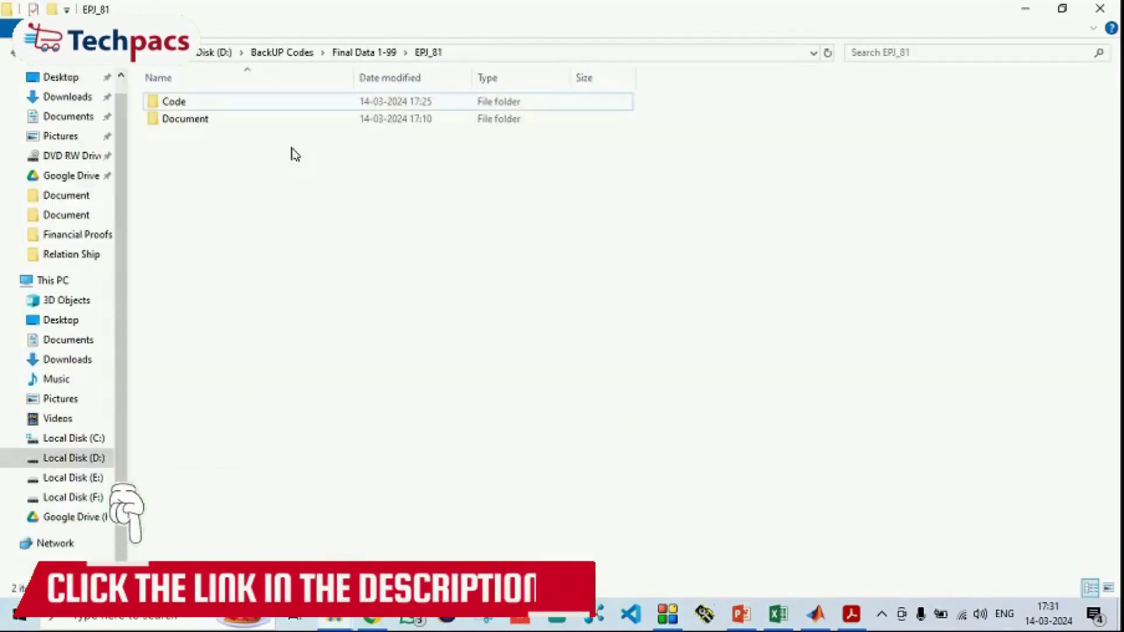
{"action": "double_click", "coordinate": [312, 108]}
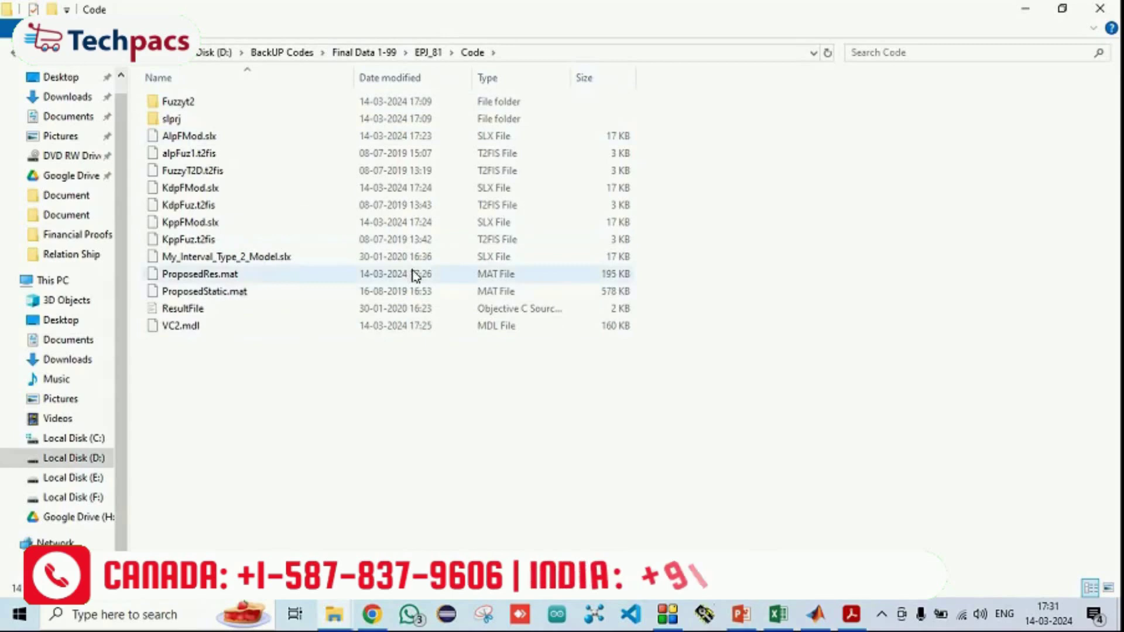
{"action": "left_click", "coordinate": [824, 621]}
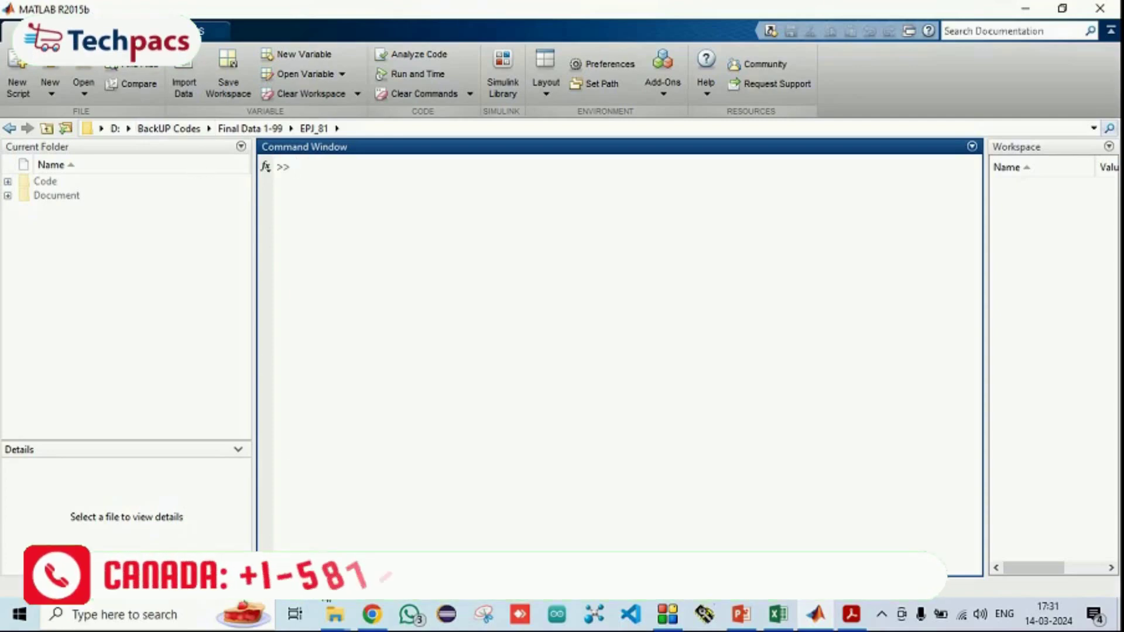
Step: Paste the EPJ_81 Code folder path into MATLAB's current folder bar and select VC2.mdl
{"action": "left_click", "coordinate": [353, 606]}
{"action": "left_click", "coordinate": [289, 548]}
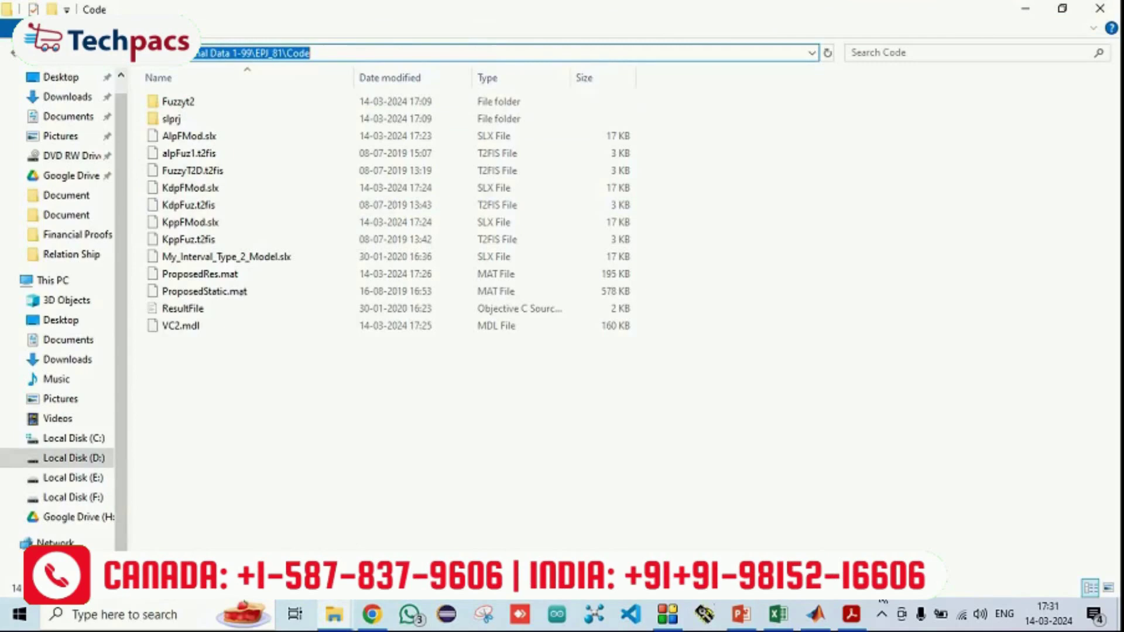
{"action": "left_click", "coordinate": [818, 618]}
{"action": "left_click", "coordinate": [348, 129]}
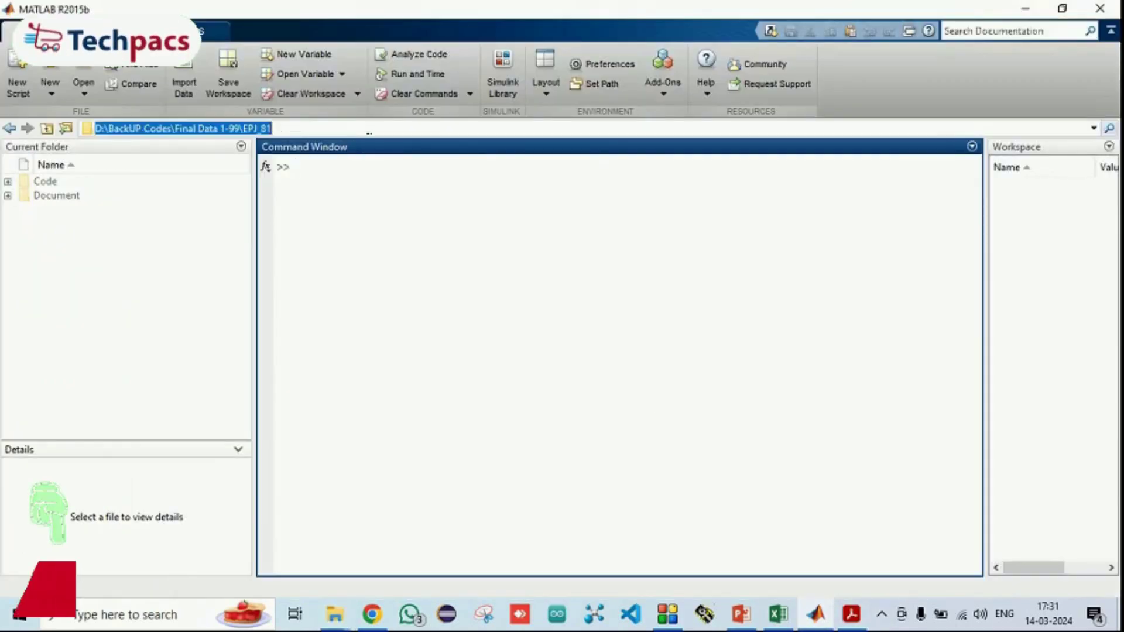
{"action": "type", "text": "D:\\BackUP Codes\\Final Data 1-99\\EPJ_81\\Code"}
{"action": "key", "text": "Return"}
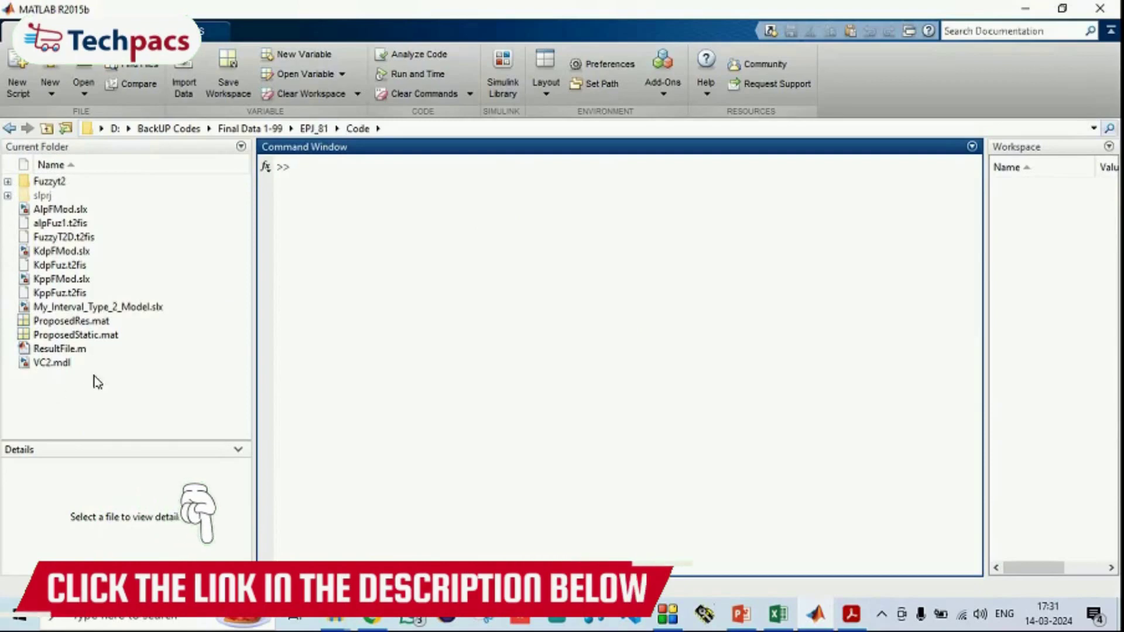
{"action": "left_click", "coordinate": [52, 364]}
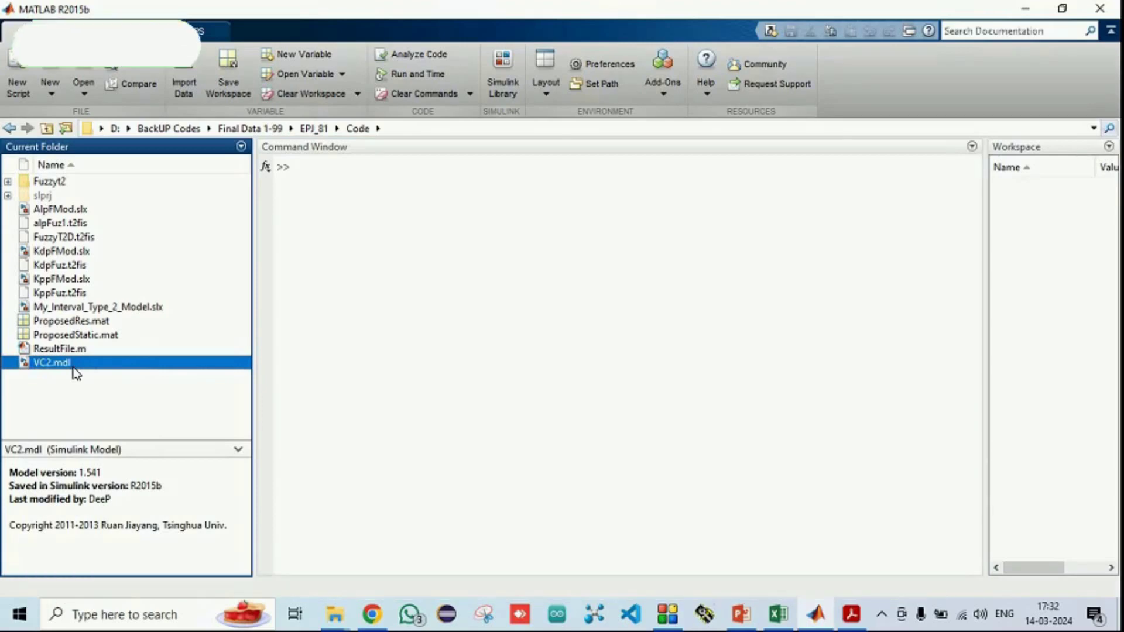
Step: Open the VC2.mdl model and fit its top-level diagram in view
{"action": "double_click", "coordinate": [71, 364]}
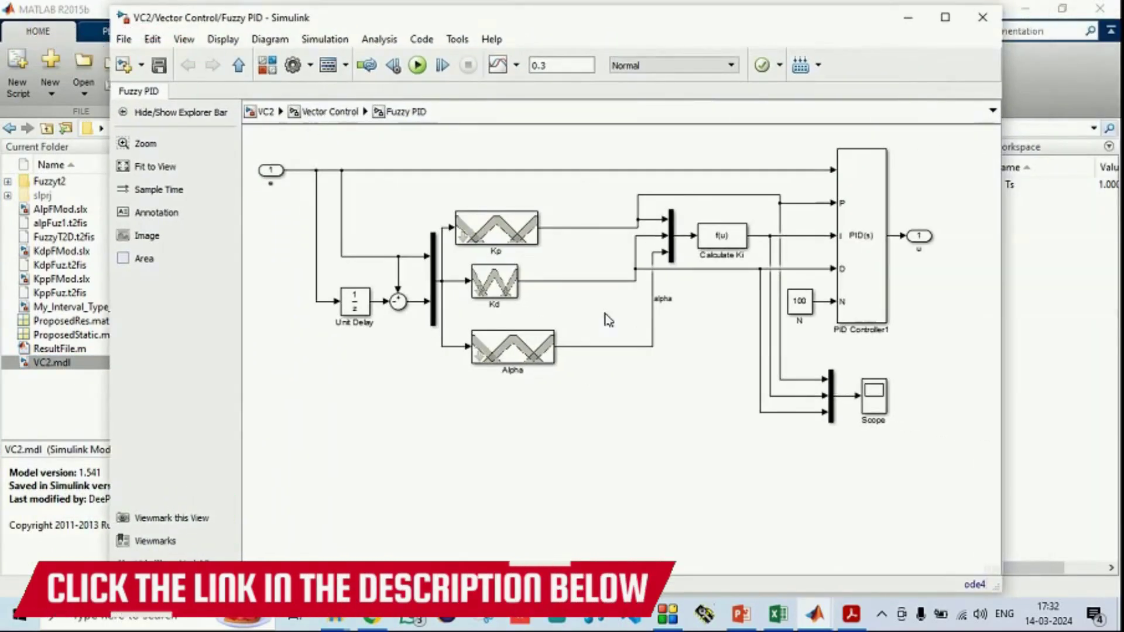
{"action": "left_click", "coordinate": [265, 115]}
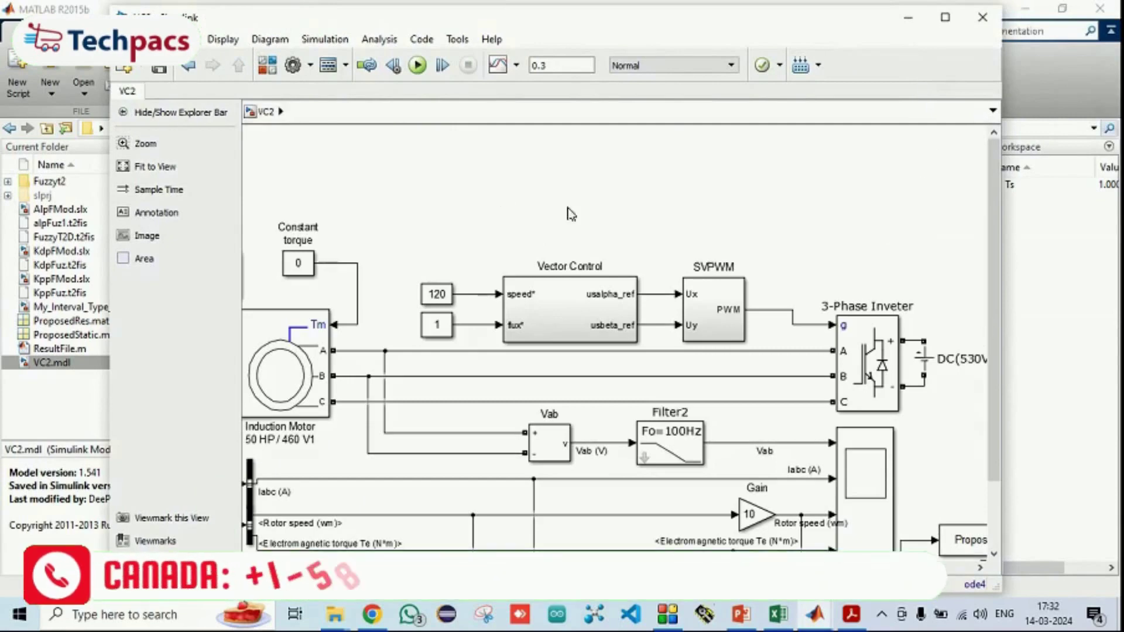
{"action": "key", "text": "space"}
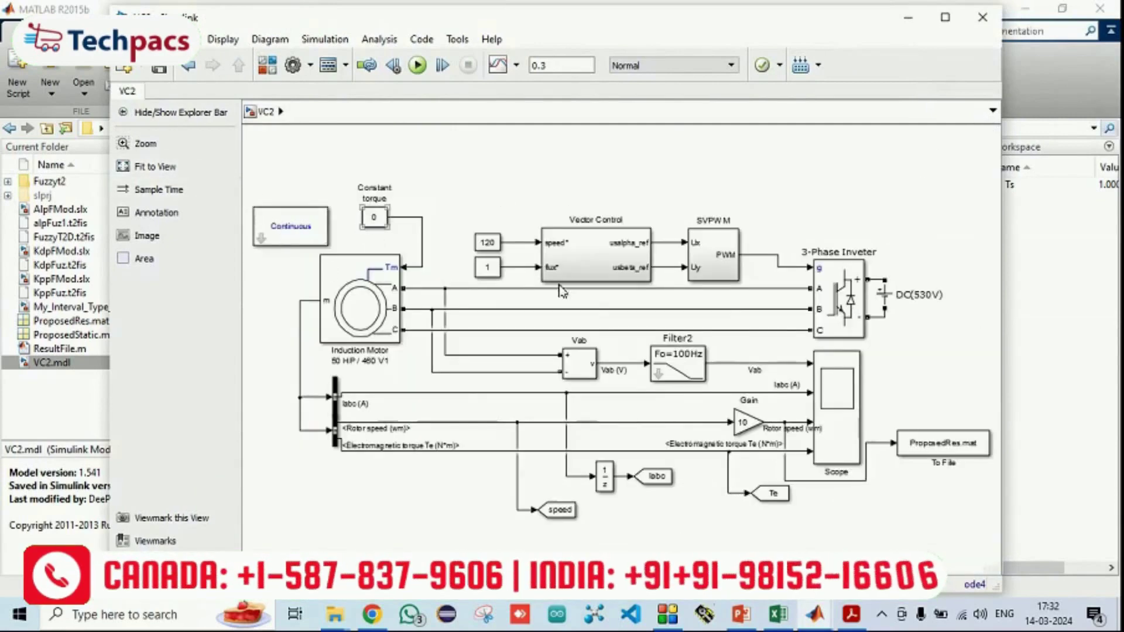
{"action": "left_click", "coordinate": [430, 305]}
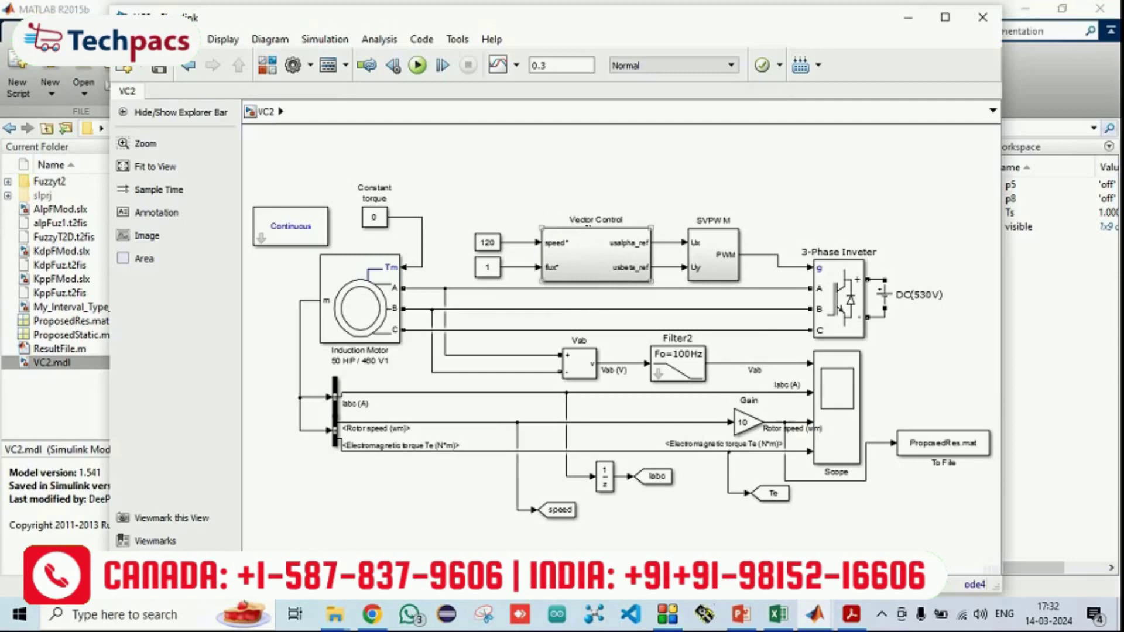
Step: Inspect the Vector Control subsystem and its Fuzzy PID block, then return to the VC2 top level
{"action": "double_click", "coordinate": [596, 260]}
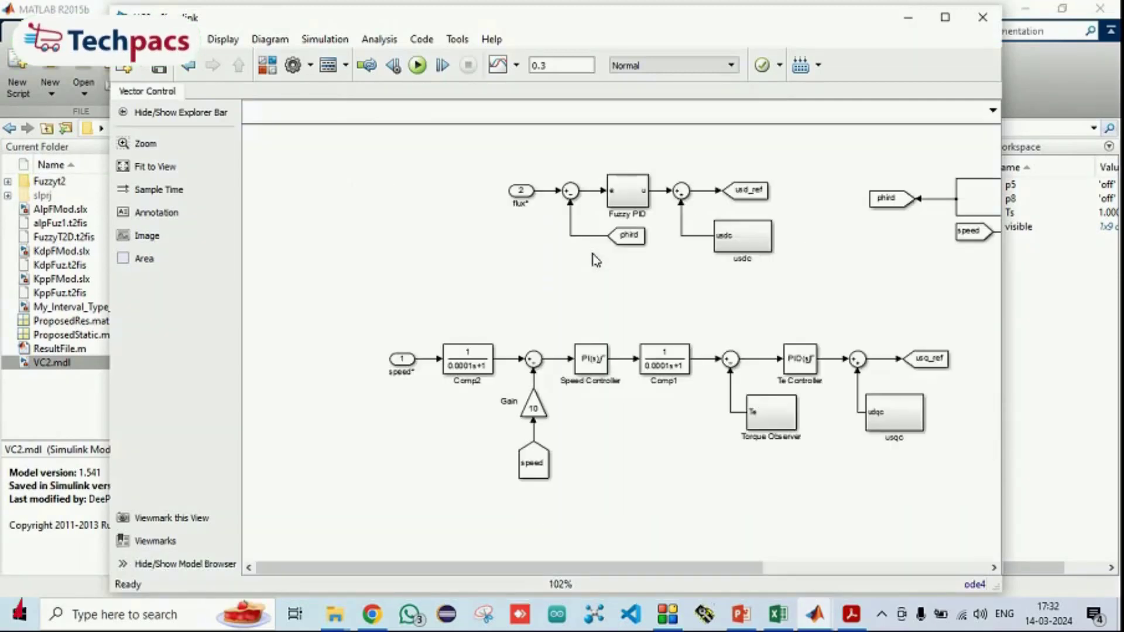
{"action": "left_click", "coordinate": [154, 167]}
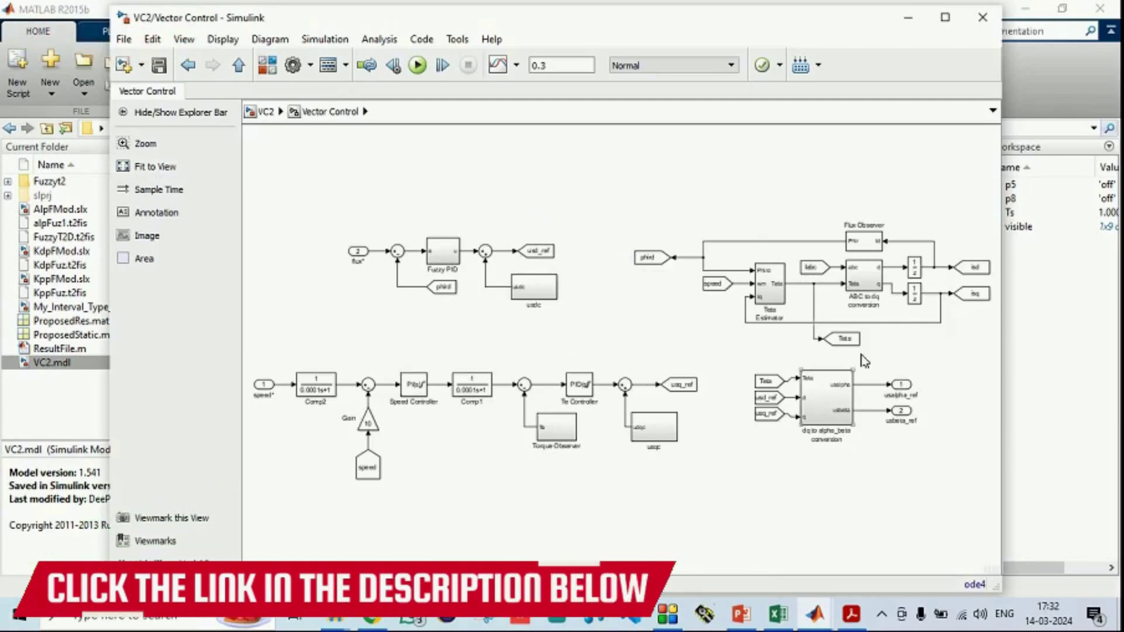
{"action": "left_click", "coordinate": [556, 328]}
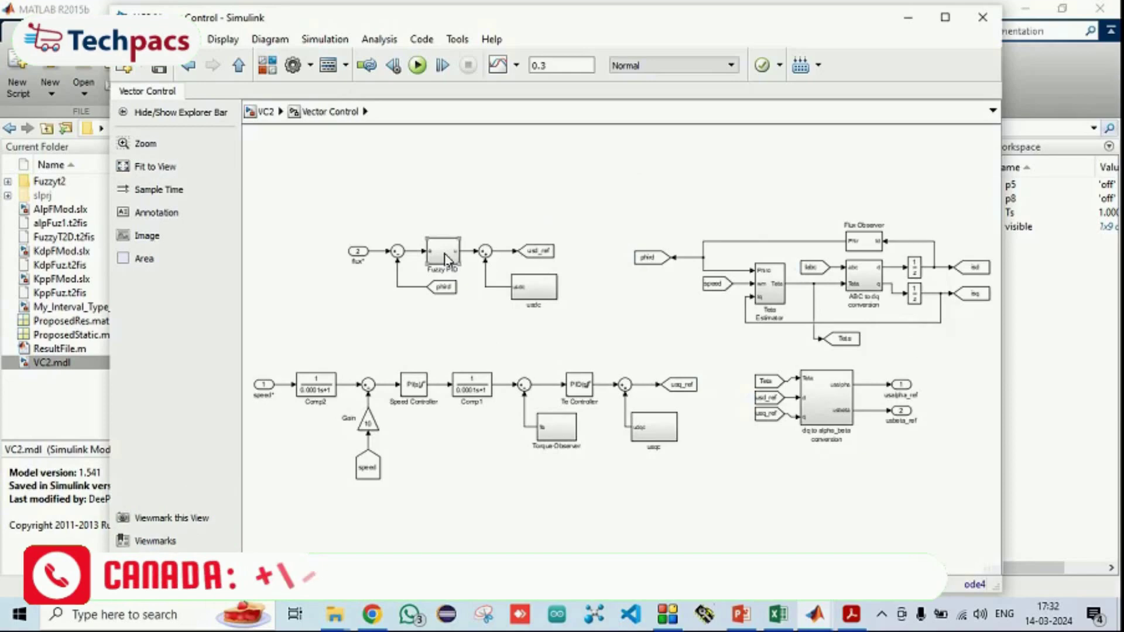
{"action": "left_click_drag", "start_coordinate": [525, 197], "coordinate": [578, 335]}
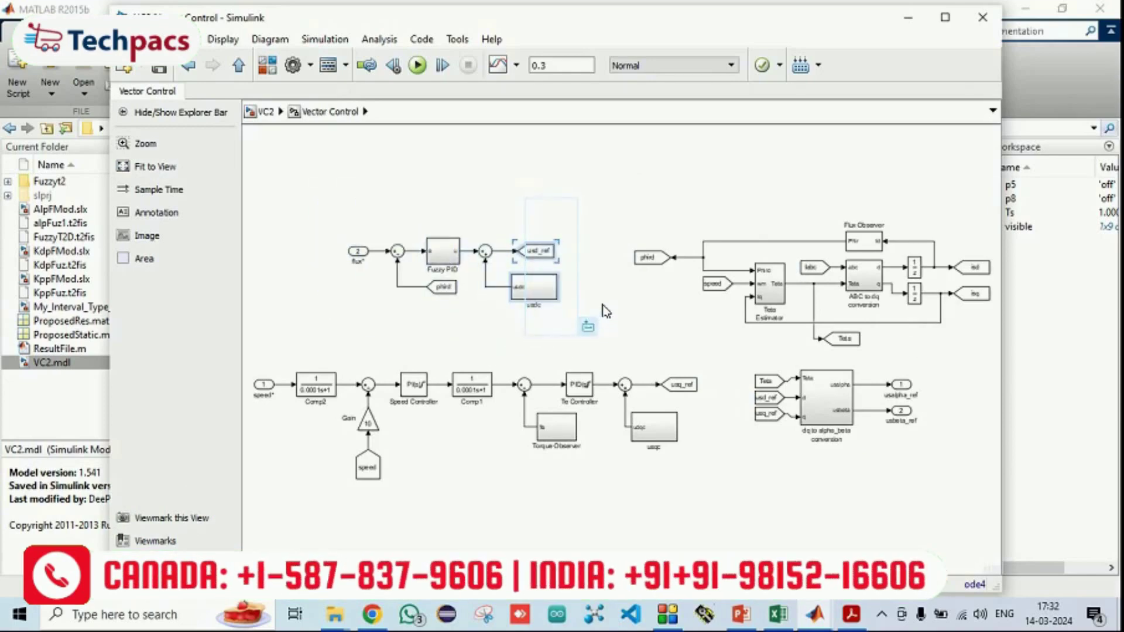
{"action": "double_click", "coordinate": [444, 254]}
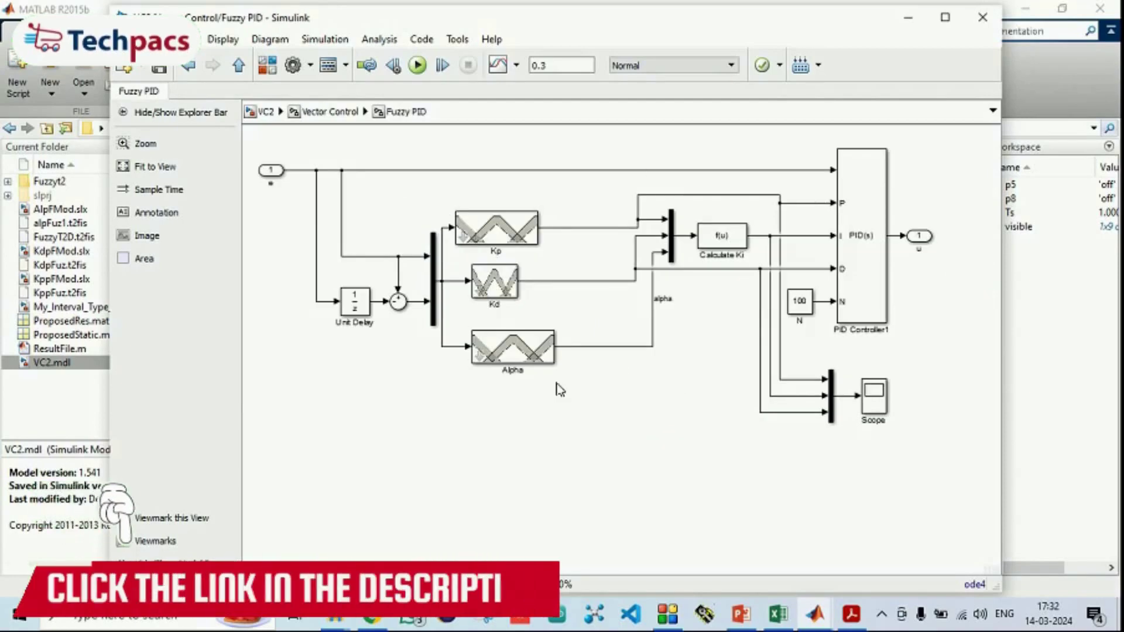
{"action": "left_click", "coordinate": [265, 112]}
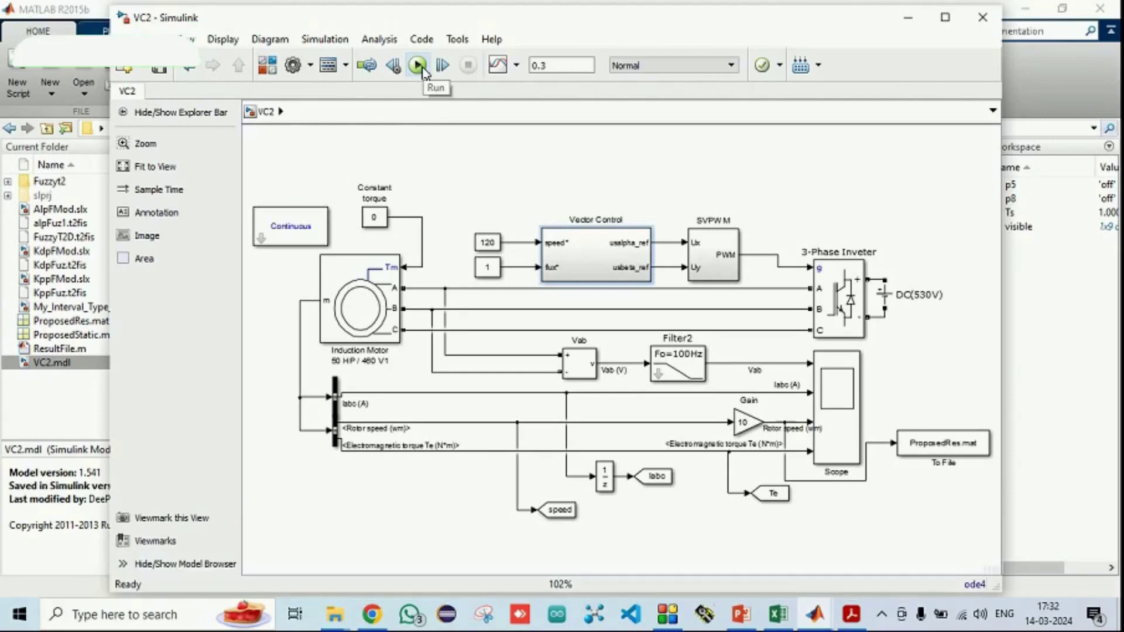
Step: Run the VC2 simulation and view the autoscaled scope plots, then switch to the paper PDF
{"action": "left_click", "coordinate": [419, 66]}
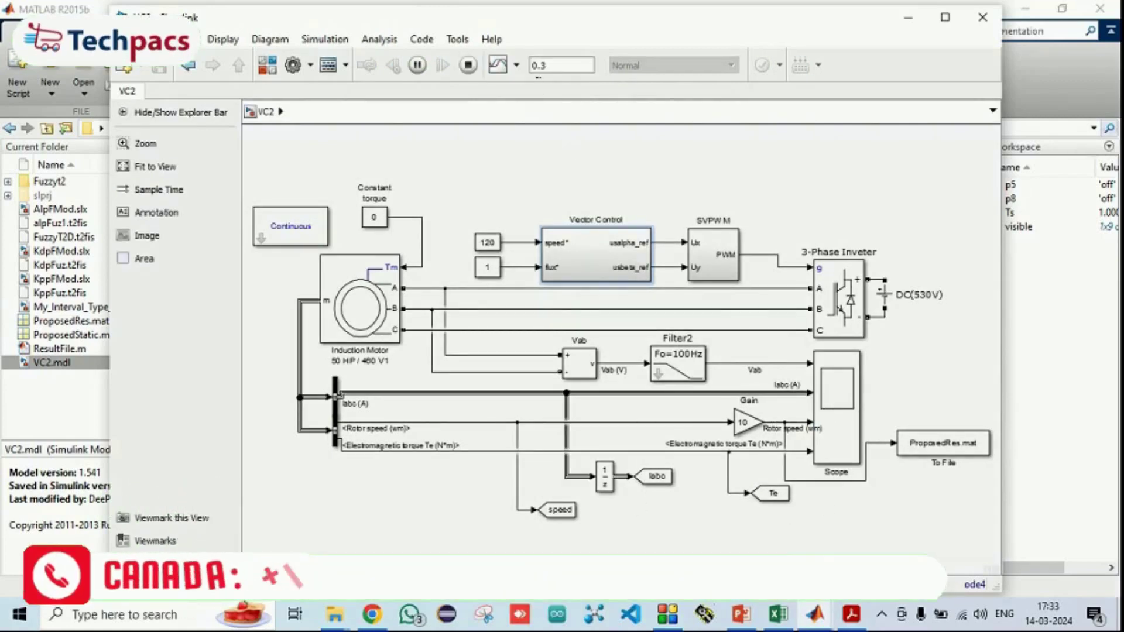
{"action": "double_click", "coordinate": [838, 404]}
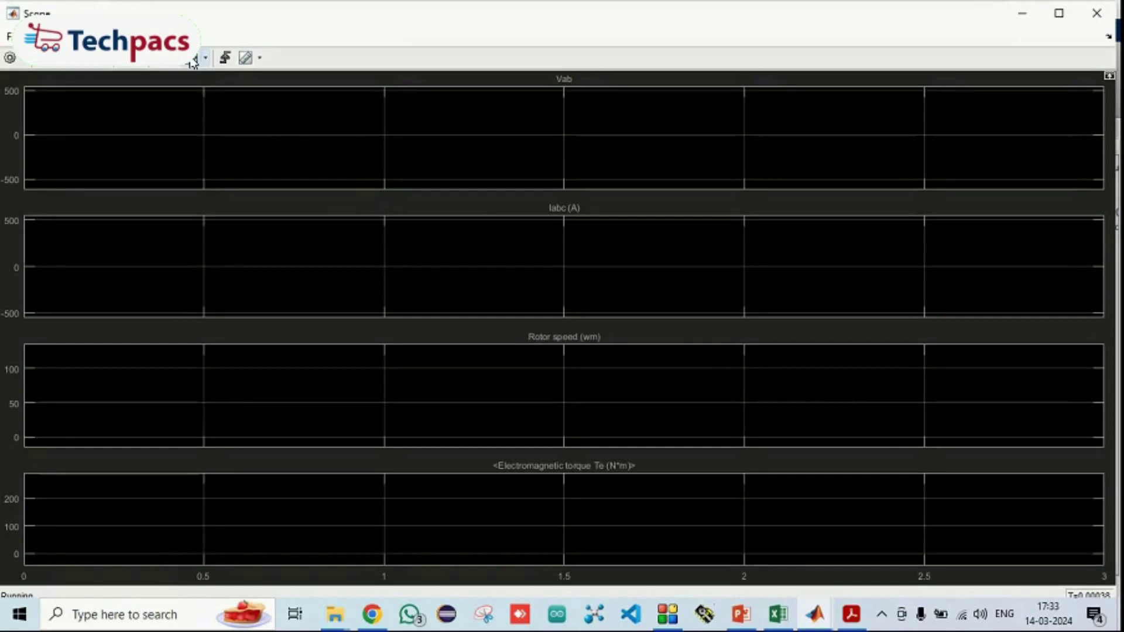
{"action": "left_click", "coordinate": [193, 60]}
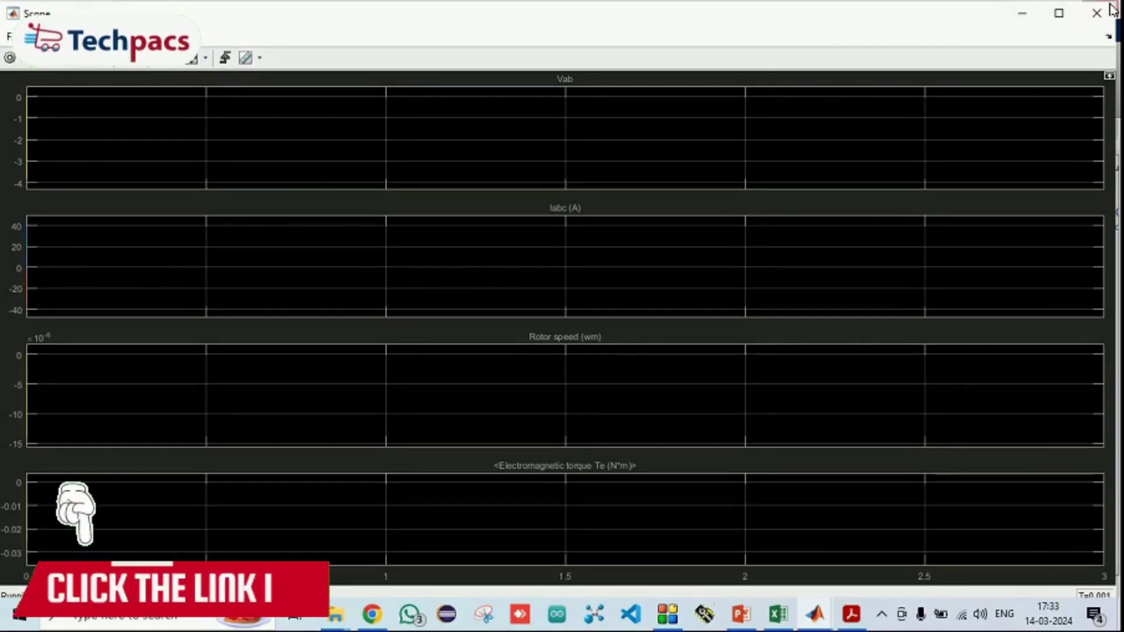
{"action": "key", "text": "alt+Tab"}
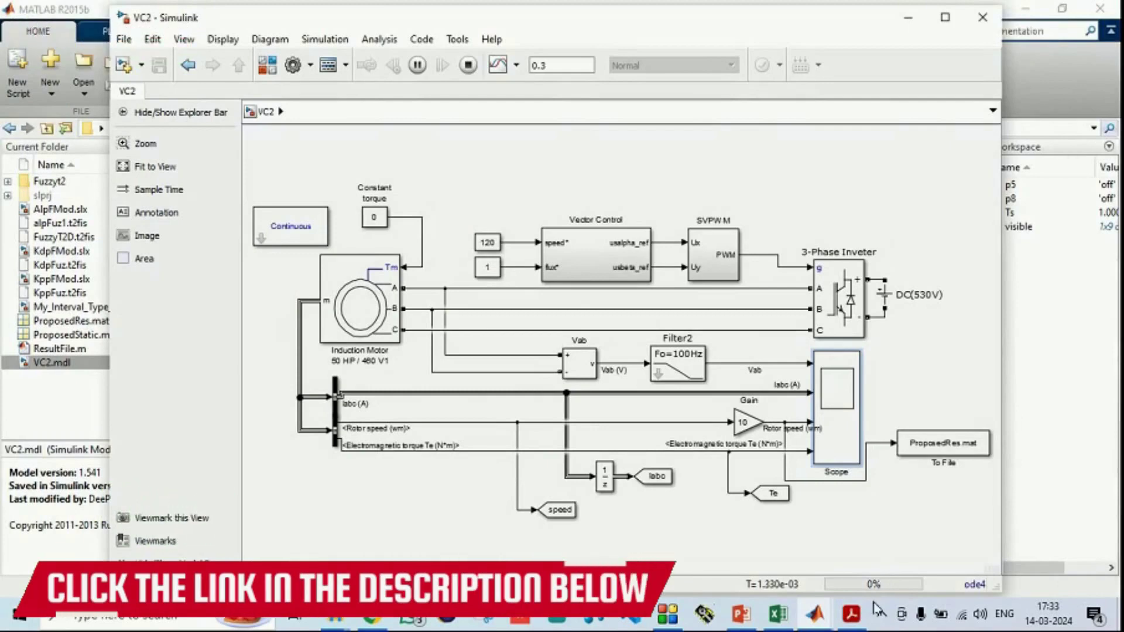
{"action": "left_click", "coordinate": [850, 621]}
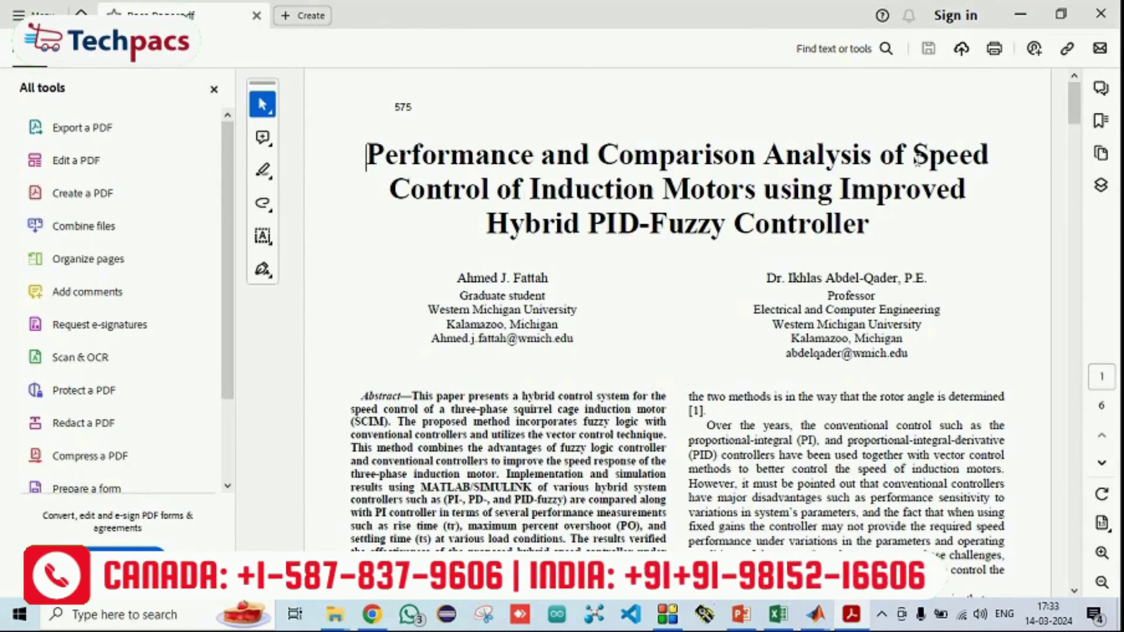
Step: Highlight 'Speed Control of Induction Motors' and 'PID-Fuzzy Controller' in the paper title
{"action": "left_click_drag", "start_coordinate": [917, 159], "coordinate": [698, 189]}
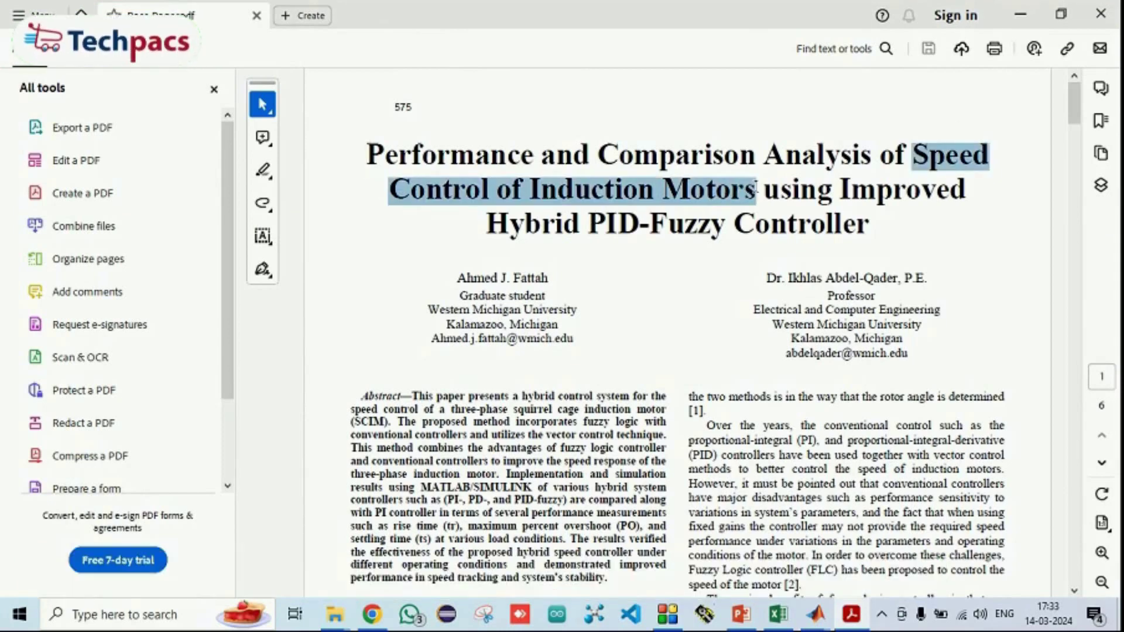
{"action": "left_click_drag", "start_coordinate": [588, 224], "coordinate": [486, 225]}
{"action": "left_click_drag", "start_coordinate": [871, 225], "coordinate": [609, 224]}
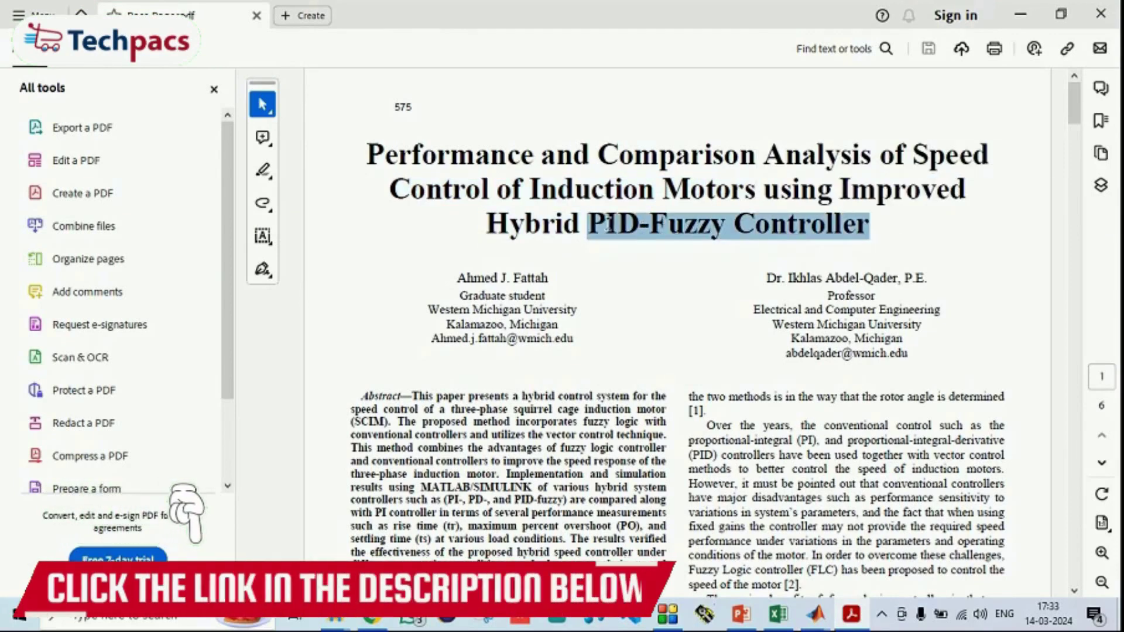
{"action": "left_click", "coordinate": [609, 224]}
{"action": "left_click", "coordinate": [660, 258]}
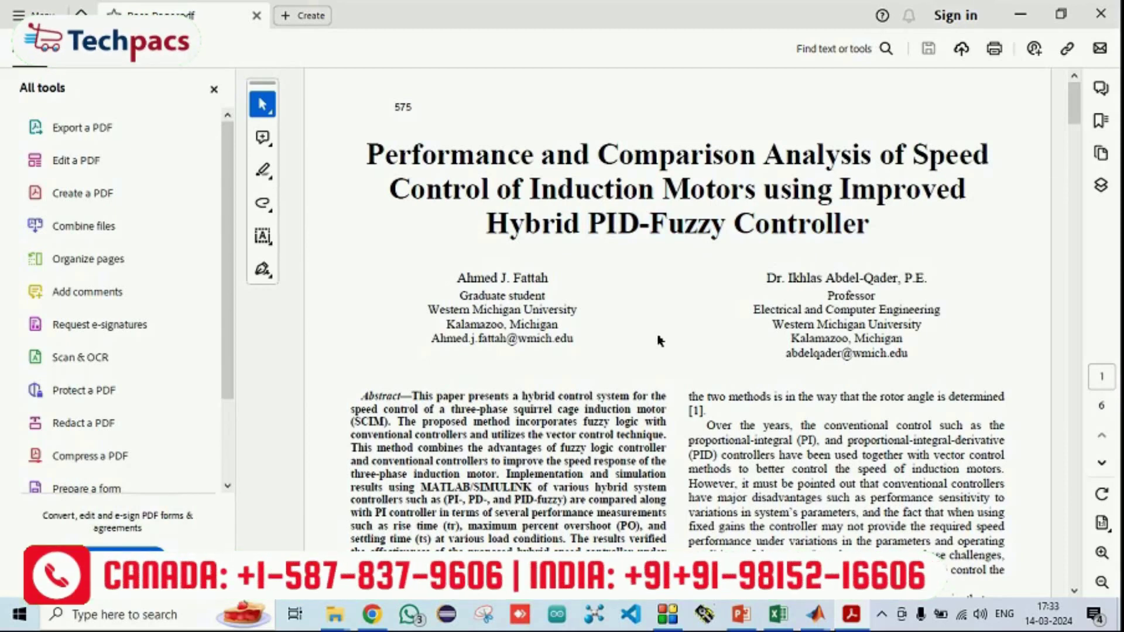
Step: Scroll through the paper to the Table III results and back, then move over to Chrome
{"action": "scroll", "coordinate": [660, 343], "scroll_direction": "down", "scroll_amount": 15}
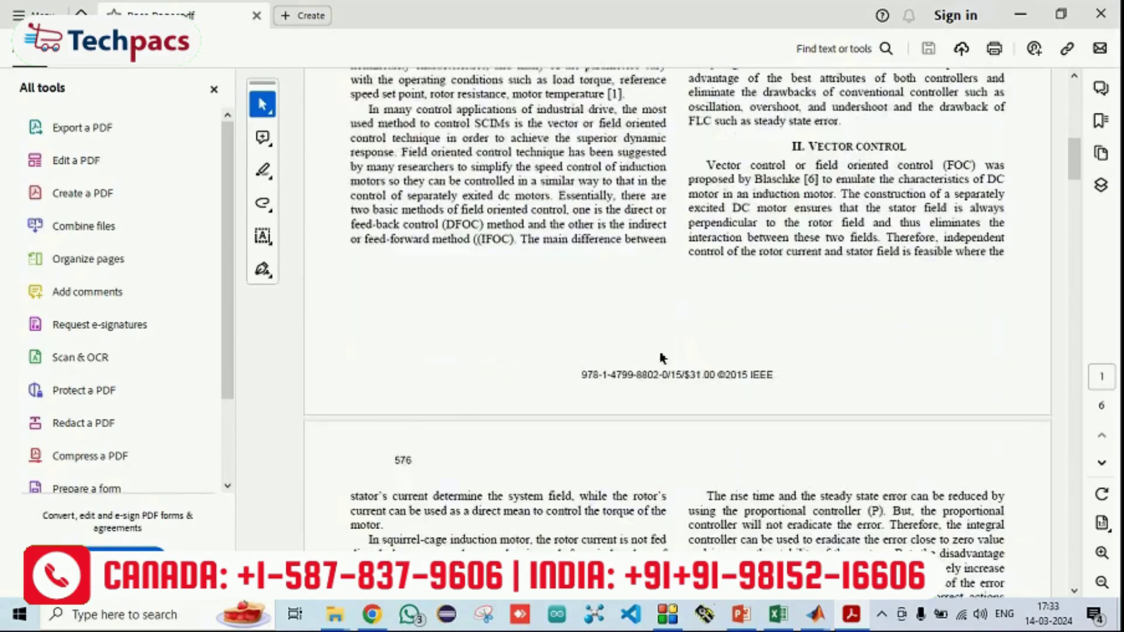
{"action": "scroll", "coordinate": [662, 360], "scroll_direction": "down", "scroll_amount": 5}
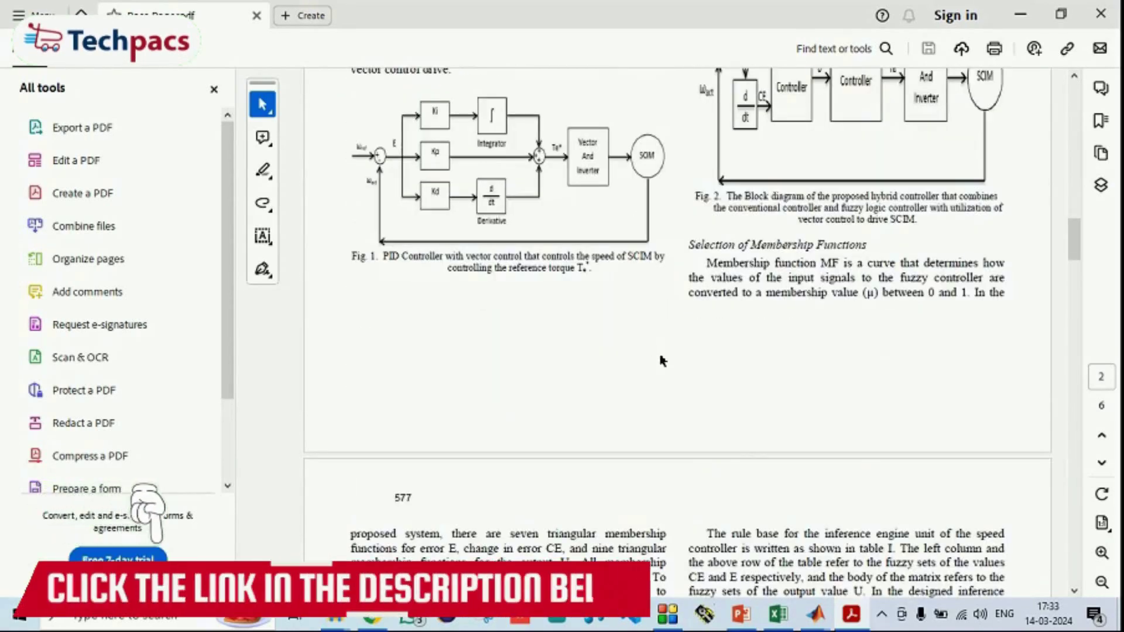
{"action": "scroll", "coordinate": [661, 360], "scroll_direction": "down", "scroll_amount": 7}
{"action": "scroll", "coordinate": [656, 363], "scroll_direction": "down", "scroll_amount": 3}
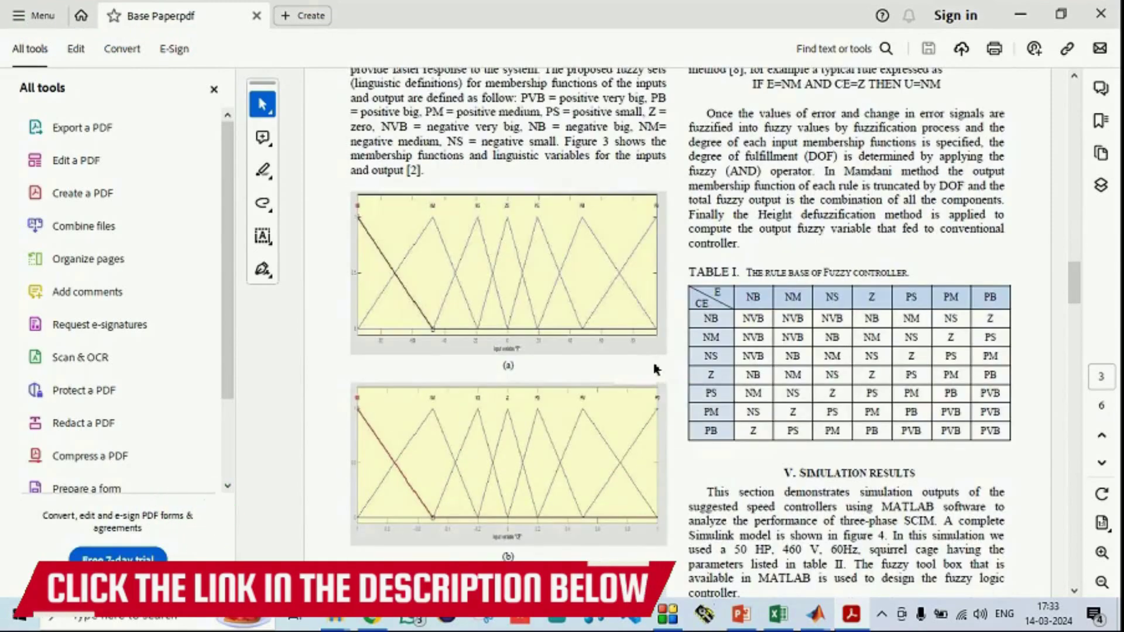
{"action": "scroll", "coordinate": [551, 442], "scroll_direction": "down", "scroll_amount": 4}
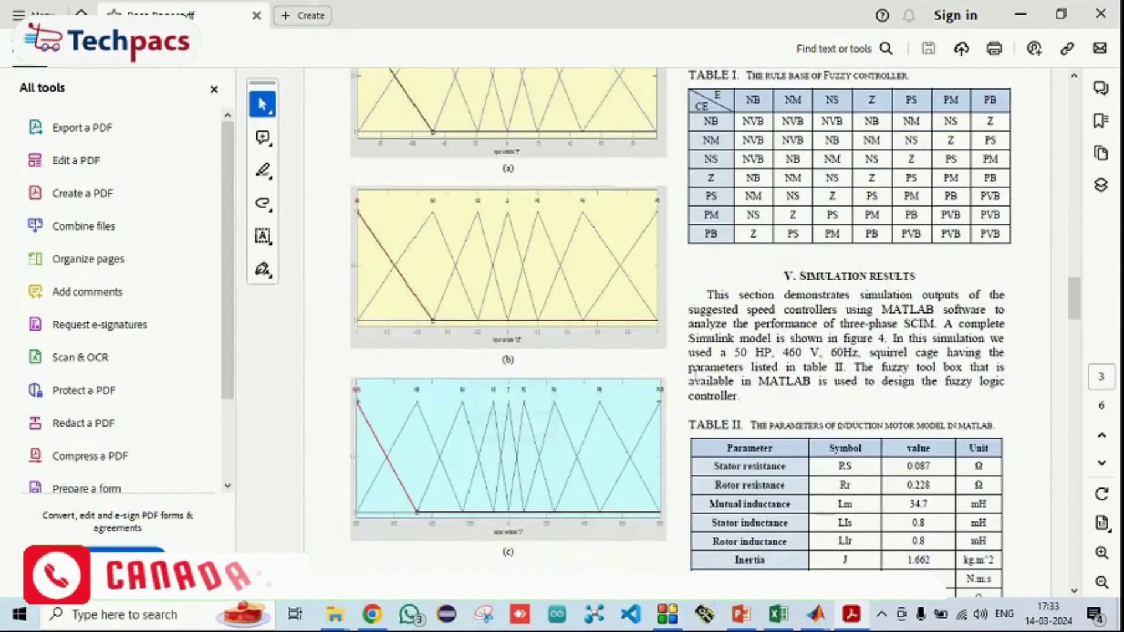
{"action": "scroll", "coordinate": [695, 375], "scroll_direction": "up", "scroll_amount": 2}
{"action": "scroll", "coordinate": [695, 375], "scroll_direction": "up", "scroll_amount": 1}
{"action": "scroll", "coordinate": [947, 280], "scroll_direction": "down", "scroll_amount": 10}
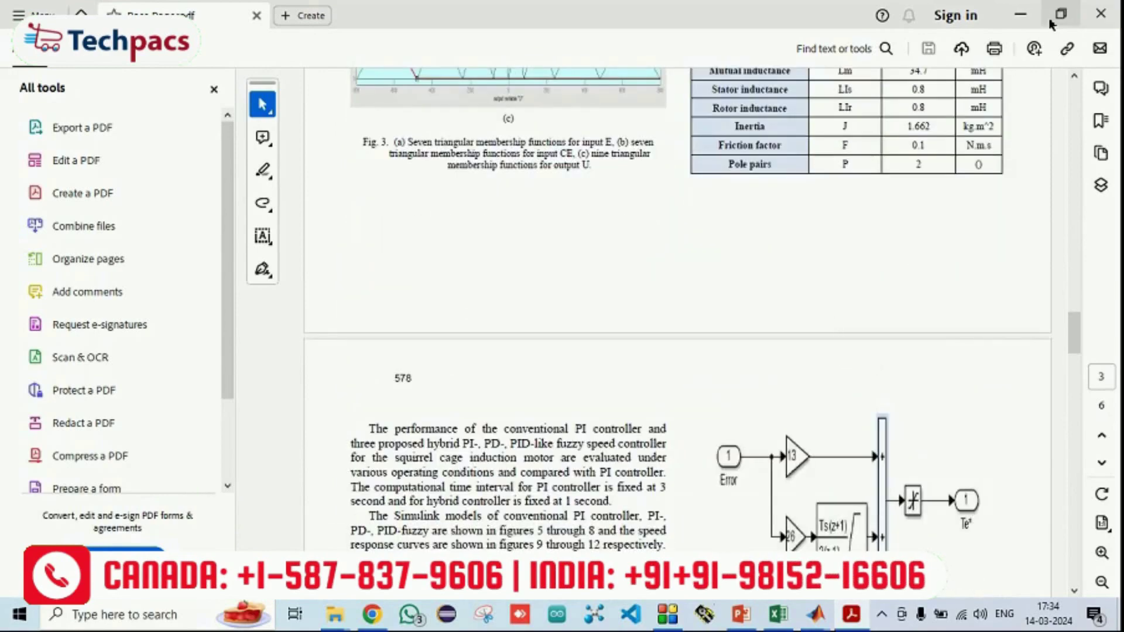
{"action": "scroll", "coordinate": [962, 130], "scroll_direction": "down", "scroll_amount": 4}
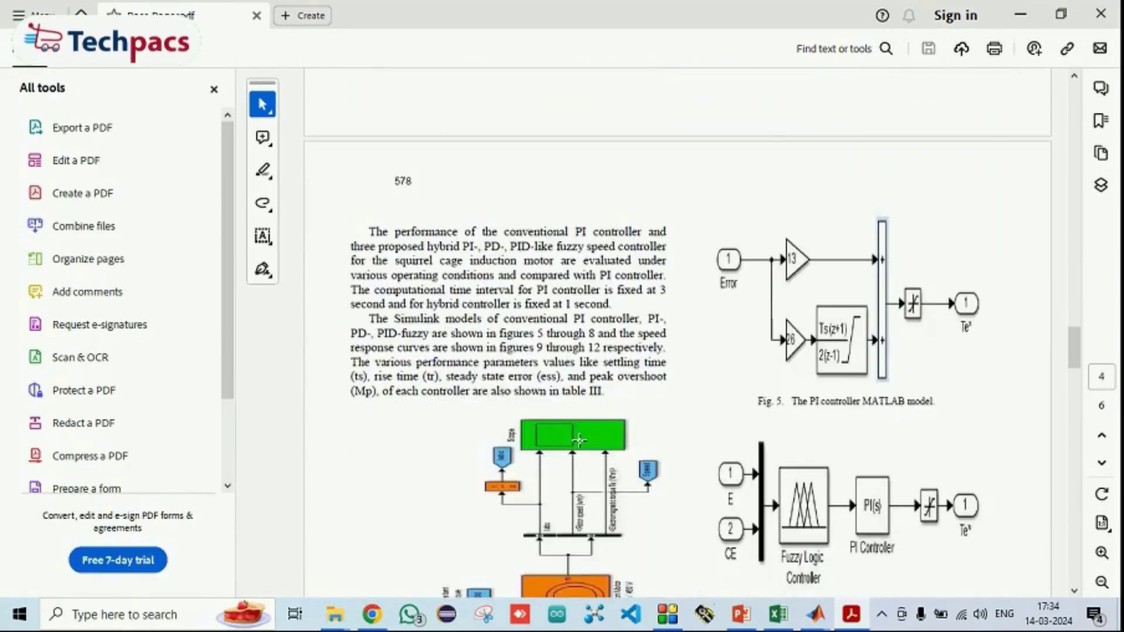
{"action": "scroll", "coordinate": [579, 440], "scroll_direction": "down", "scroll_amount": 8}
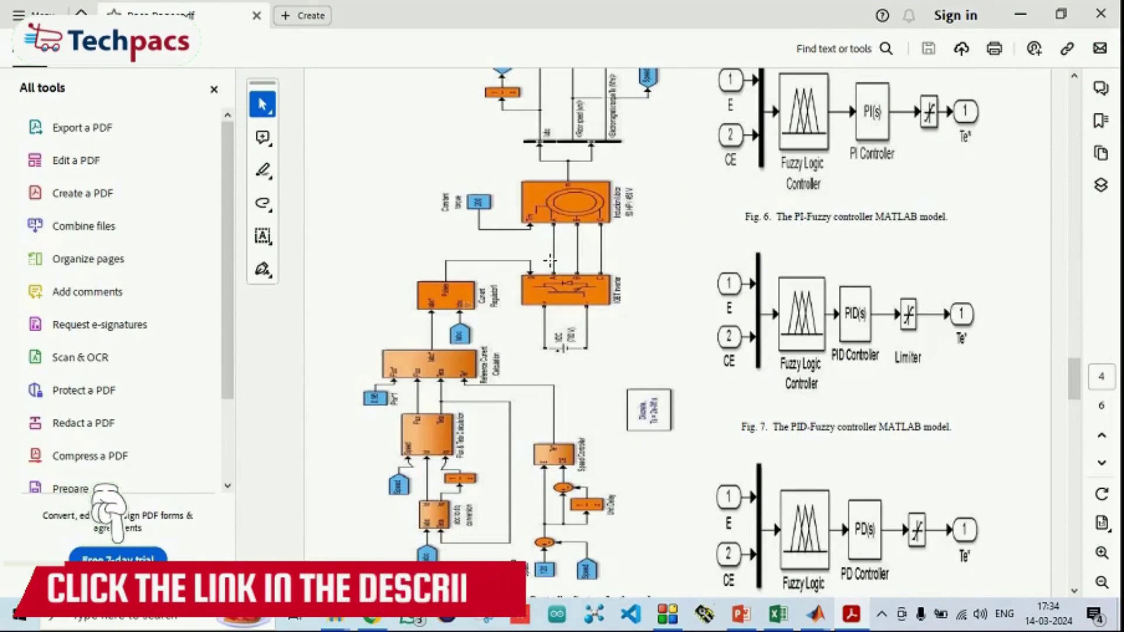
{"action": "scroll", "coordinate": [581, 366], "scroll_direction": "down", "scroll_amount": 20}
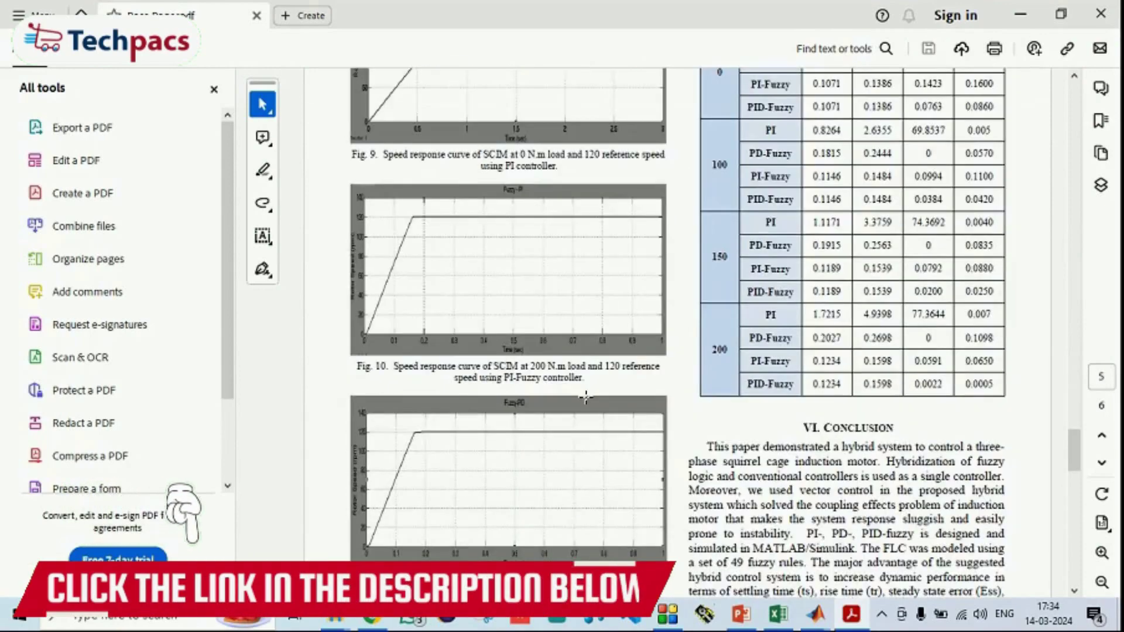
{"action": "scroll", "coordinate": [585, 398], "scroll_direction": "down", "scroll_amount": 11}
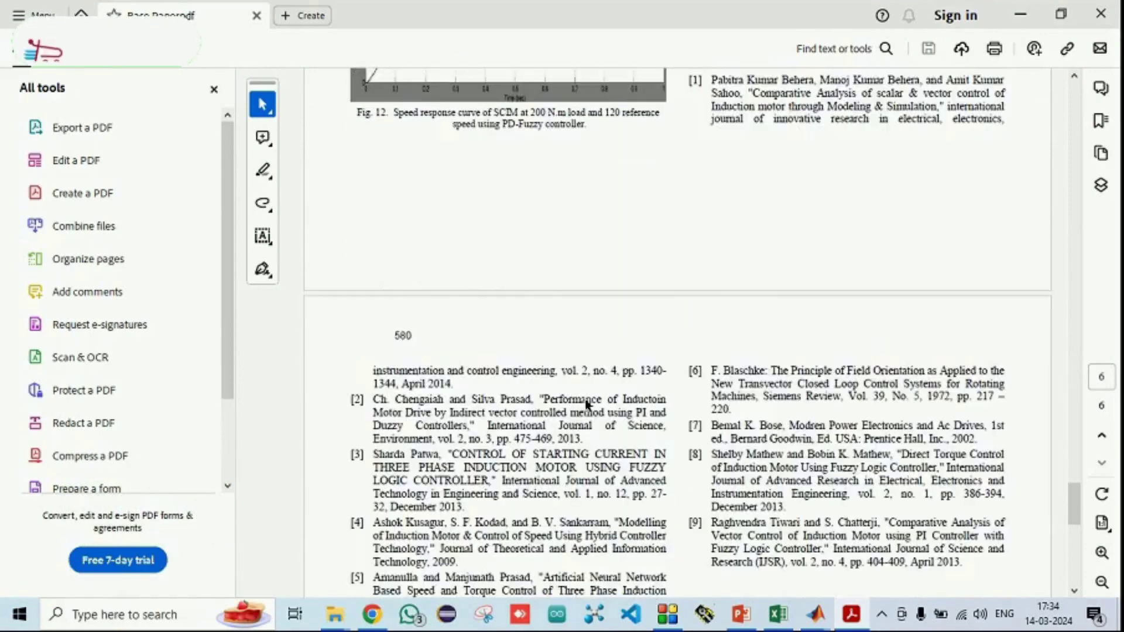
{"action": "scroll", "coordinate": [585, 400], "scroll_direction": "up", "scroll_amount": 14}
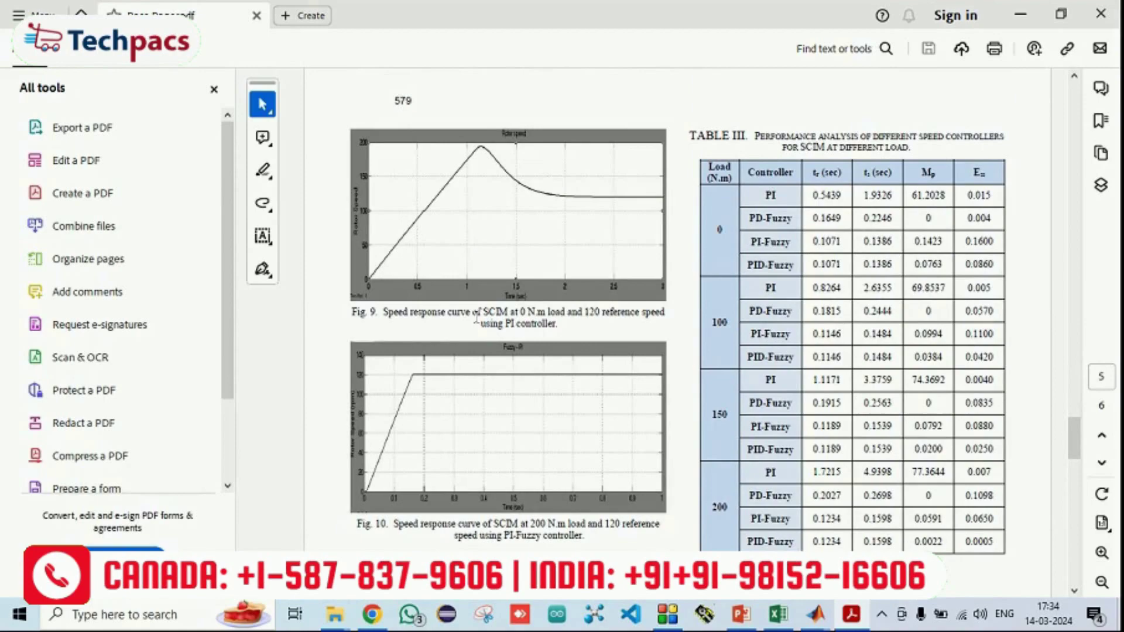
{"action": "scroll", "coordinate": [562, 342], "scroll_direction": "down", "scroll_amount": 5}
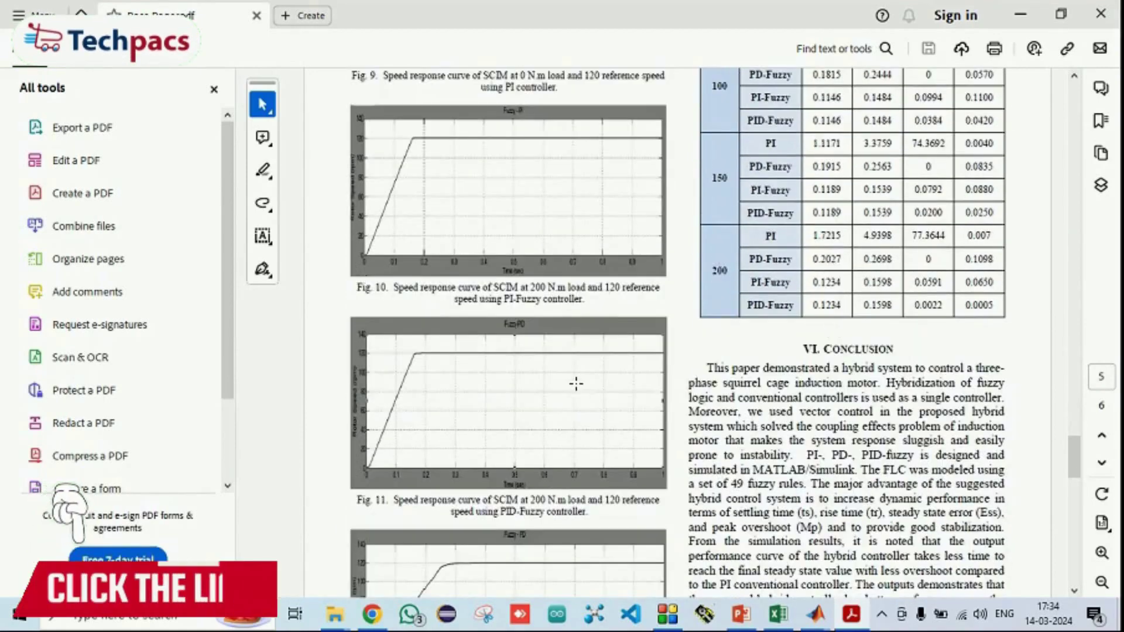
{"action": "scroll", "coordinate": [576, 384], "scroll_direction": "up", "scroll_amount": 4}
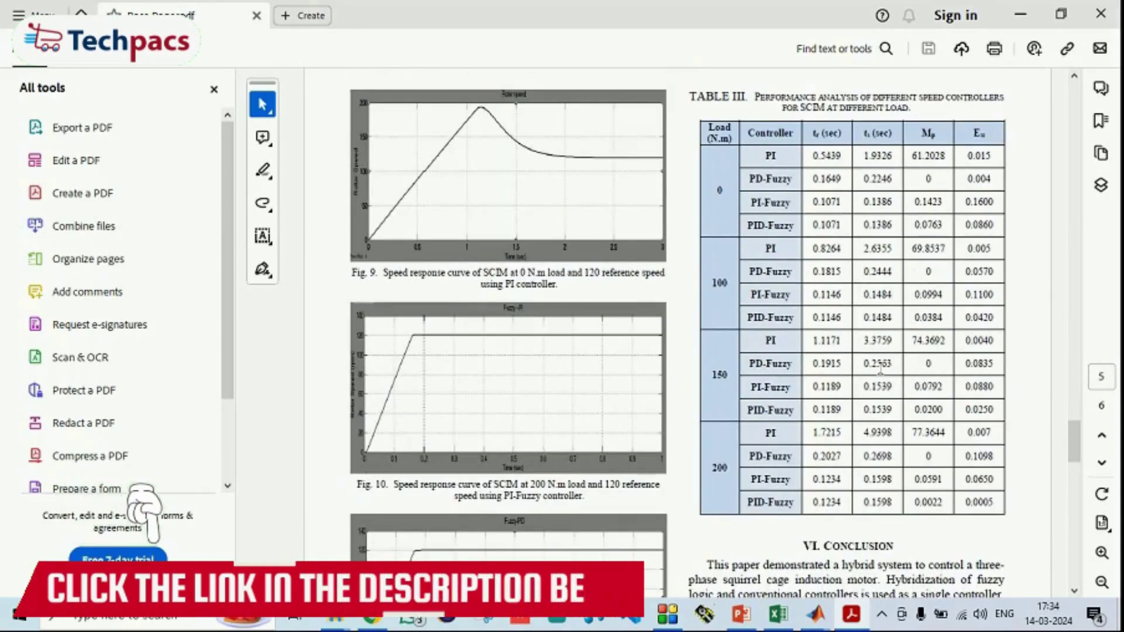
{"action": "scroll", "coordinate": [881, 373], "scroll_direction": "down", "scroll_amount": 12}
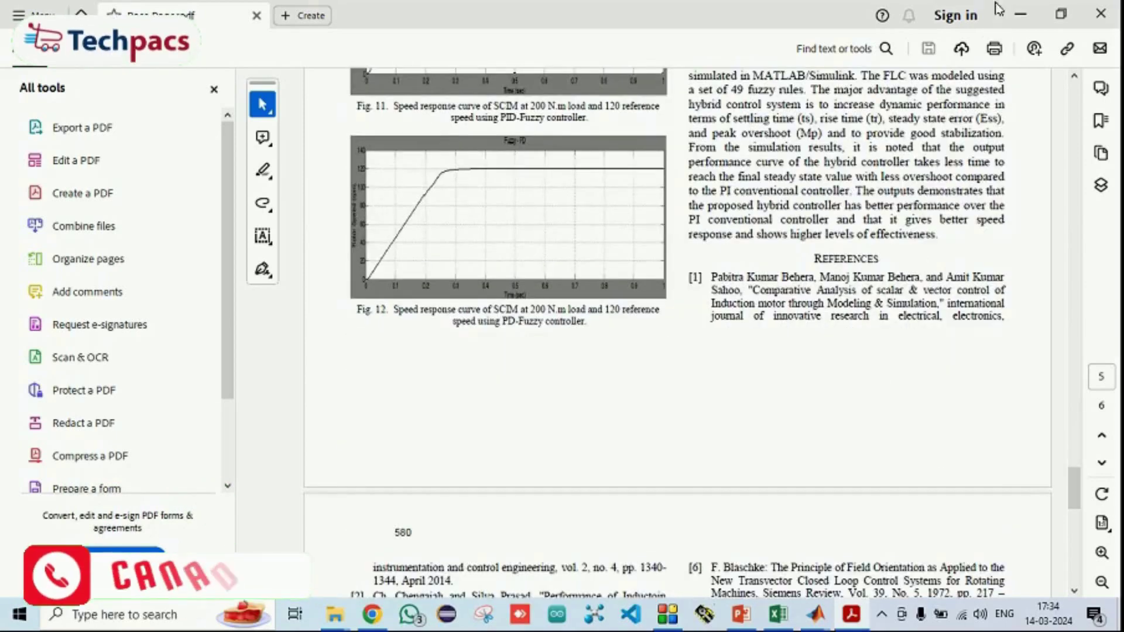
{"action": "scroll", "coordinate": [719, 350], "scroll_direction": "up", "scroll_amount": 5}
{"action": "scroll", "coordinate": [719, 351], "scroll_direction": "up", "scroll_amount": 15}
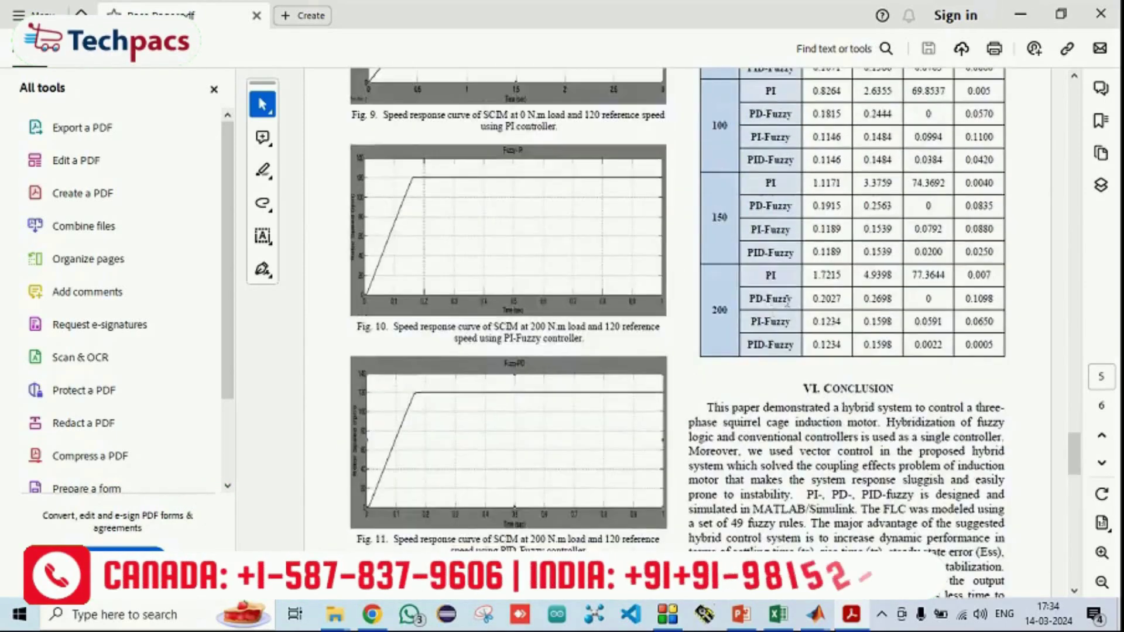
{"action": "scroll", "coordinate": [694, 331], "scroll_direction": "up", "scroll_amount": 3}
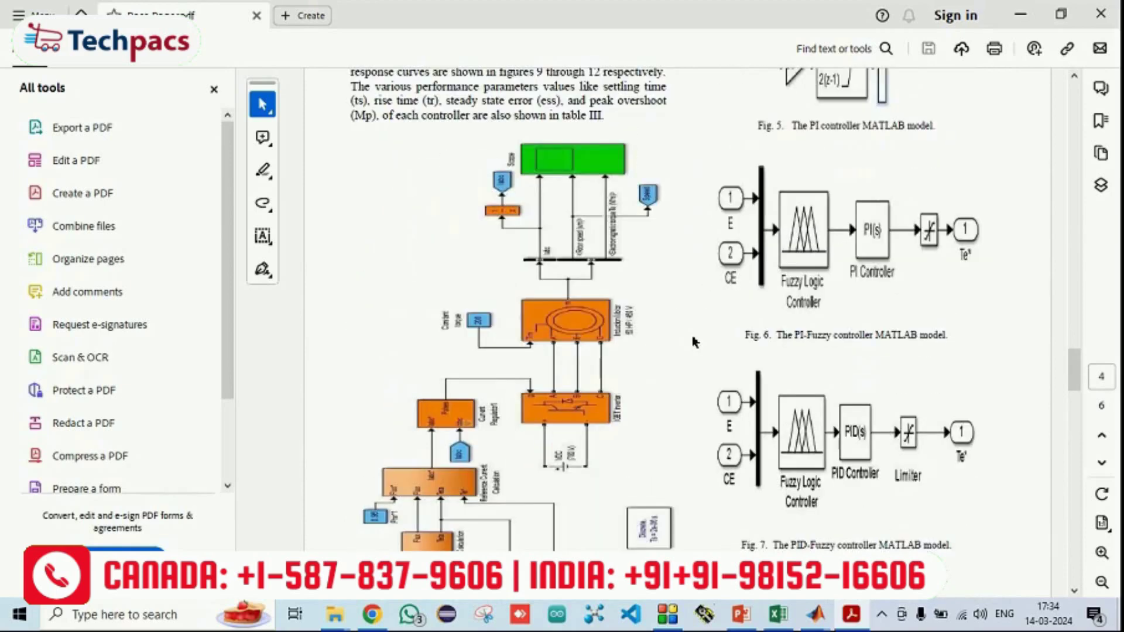
{"action": "left_click", "coordinate": [1019, 15]}
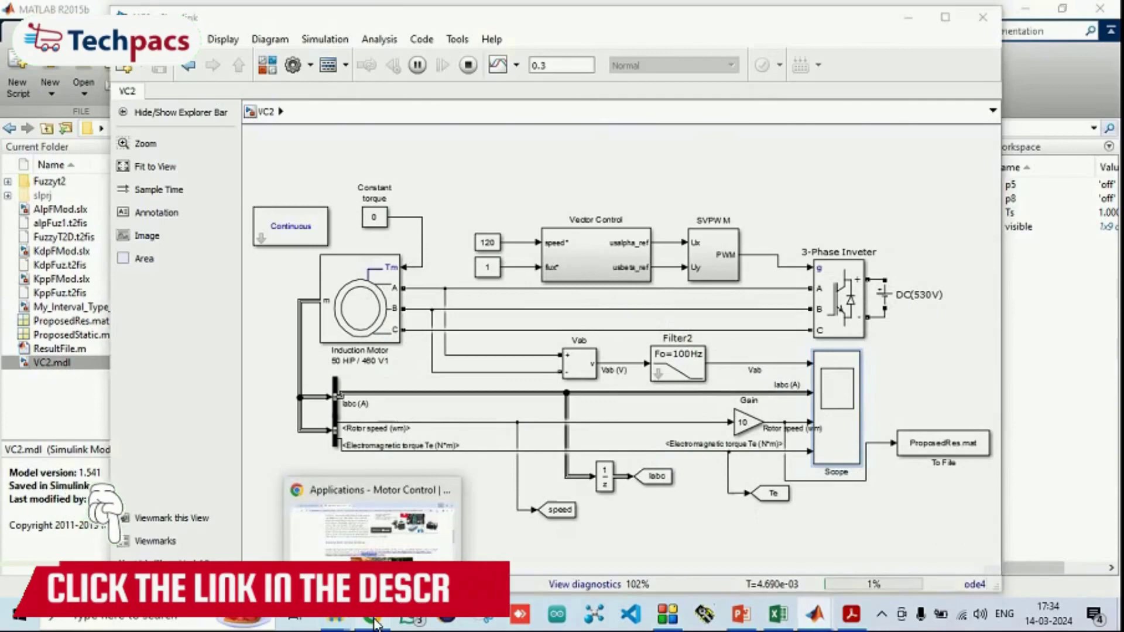
{"action": "left_click", "coordinate": [372, 615]}
Step: Search Google in a new tab for 'fuzzy type 2 and fuzzy logic'
{"action": "left_click", "coordinate": [436, 19]}
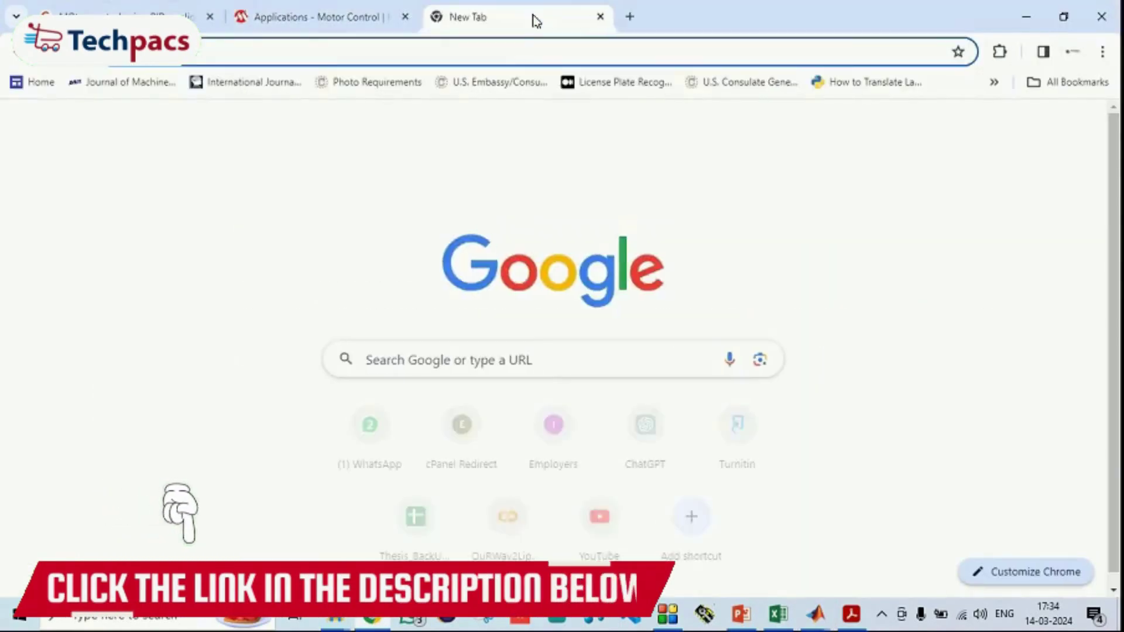
{"action": "type", "text": "fuzzy ty"}
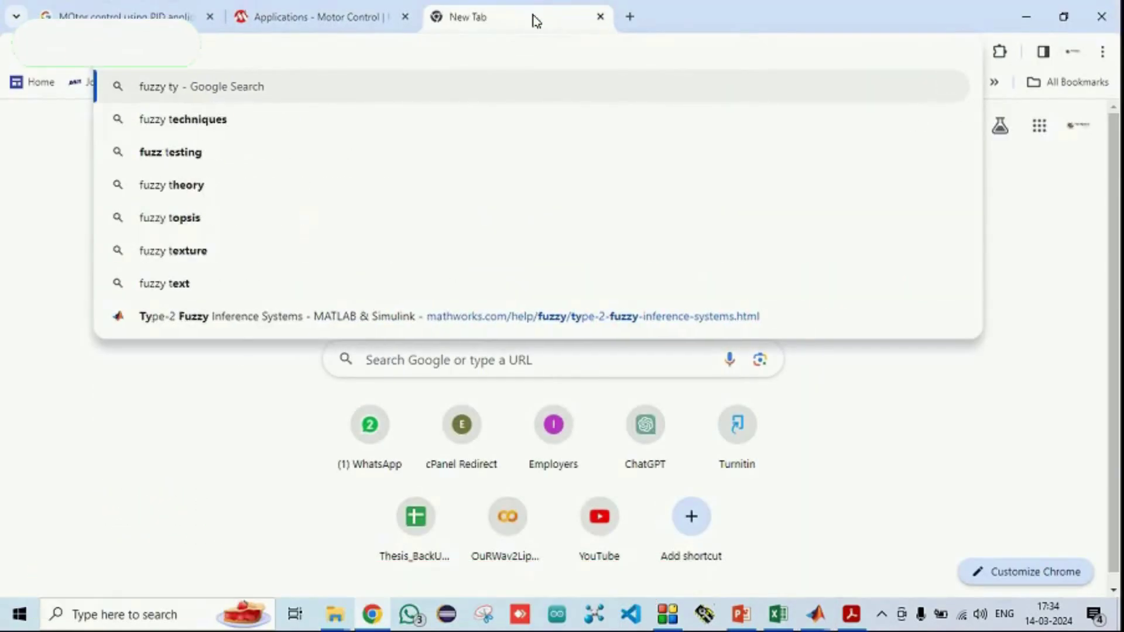
{"action": "type", "text": "pe 2 amd"}
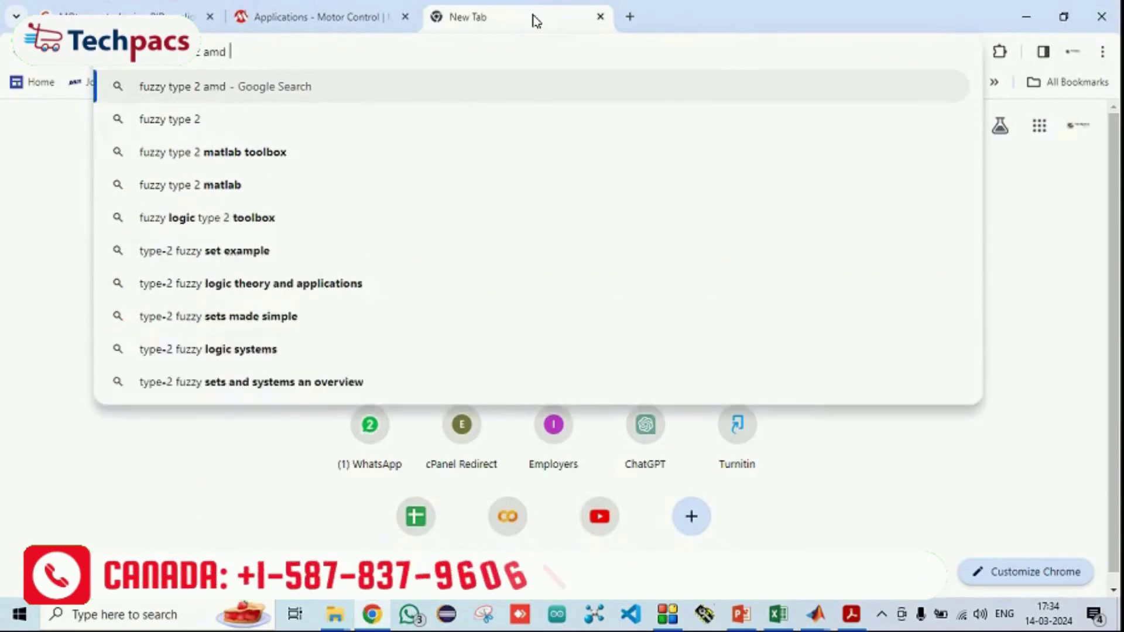
{"action": "key", "text": "BackSpace"}
{"action": "key", "text": "BackSpace"}
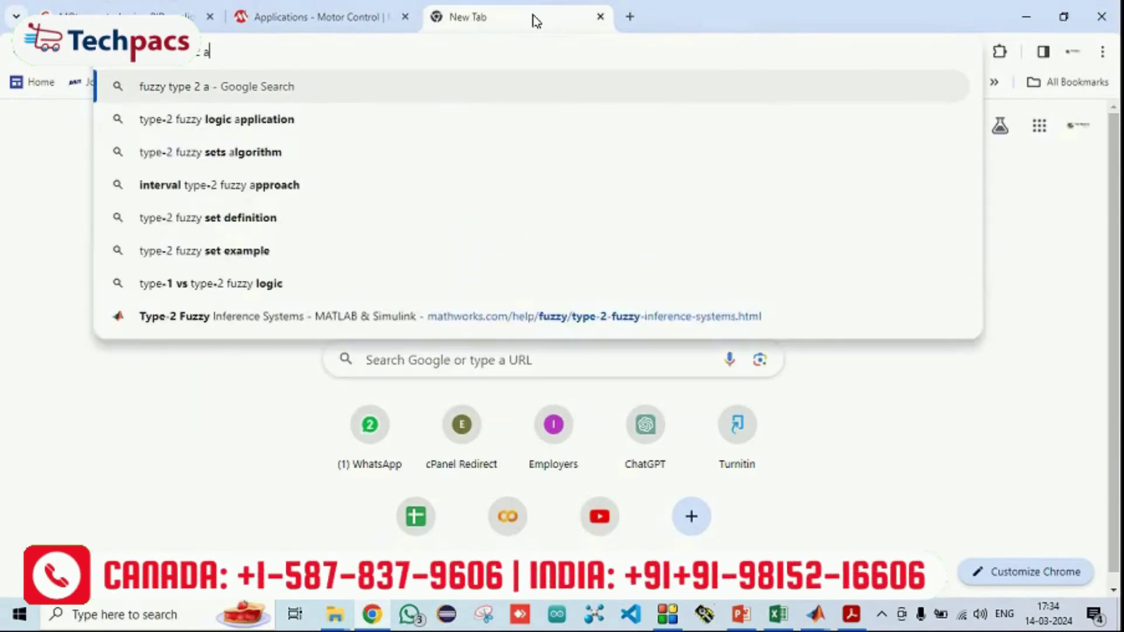
{"action": "type", "text": "nd fuzzy "}
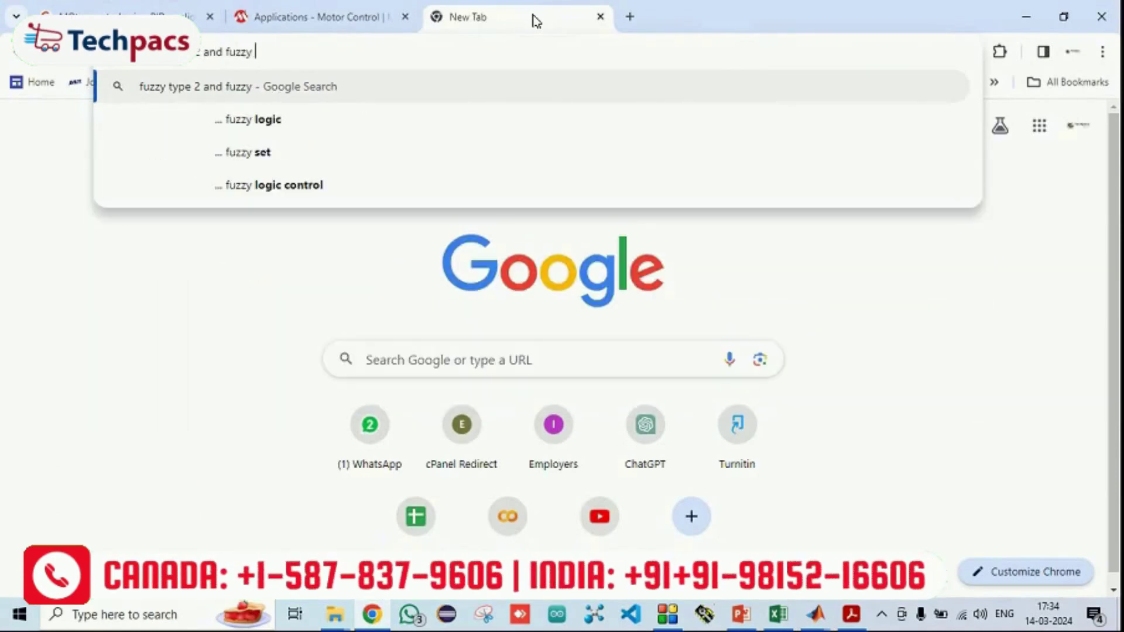
{"action": "type", "text": "logic"}
{"action": "key", "text": "Return"}
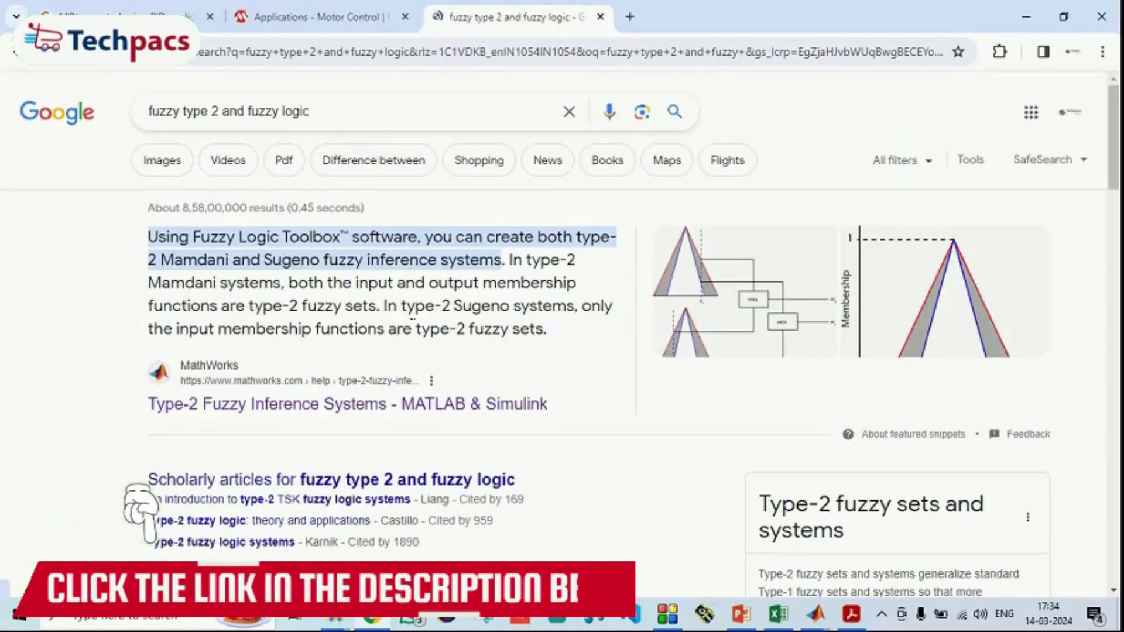
Step: Expand the 'difference between Type-1 and Type 2' fuzzy logic answer and read it
{"action": "scroll", "coordinate": [147, 492], "scroll_direction": "down", "scroll_amount": 1}
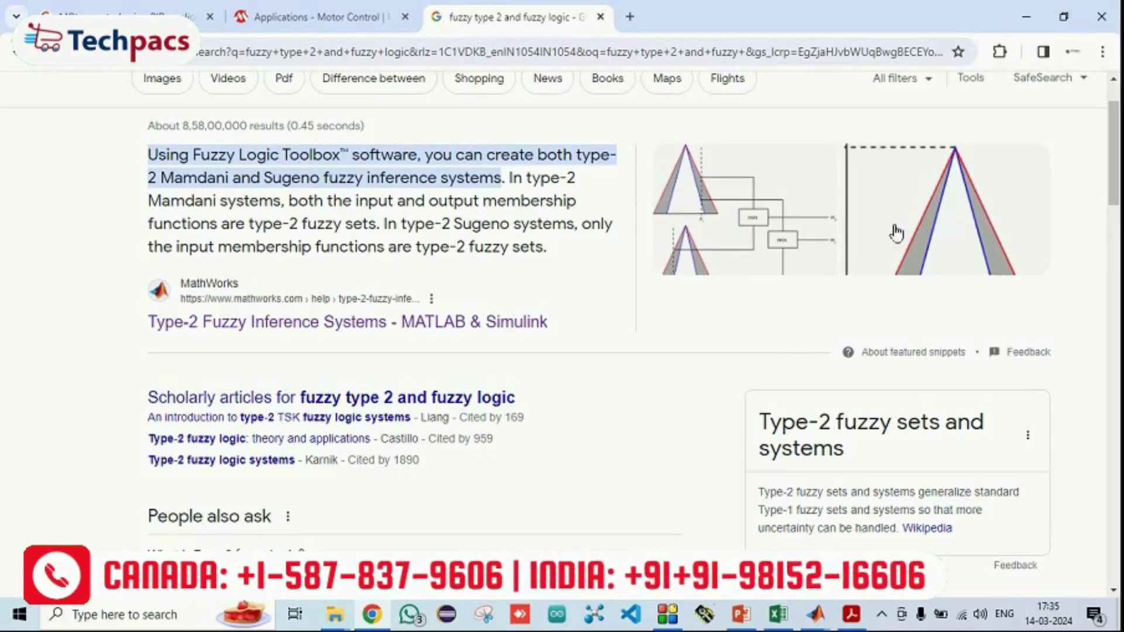
{"action": "scroll", "coordinate": [376, 376], "scroll_direction": "down", "scroll_amount": 4}
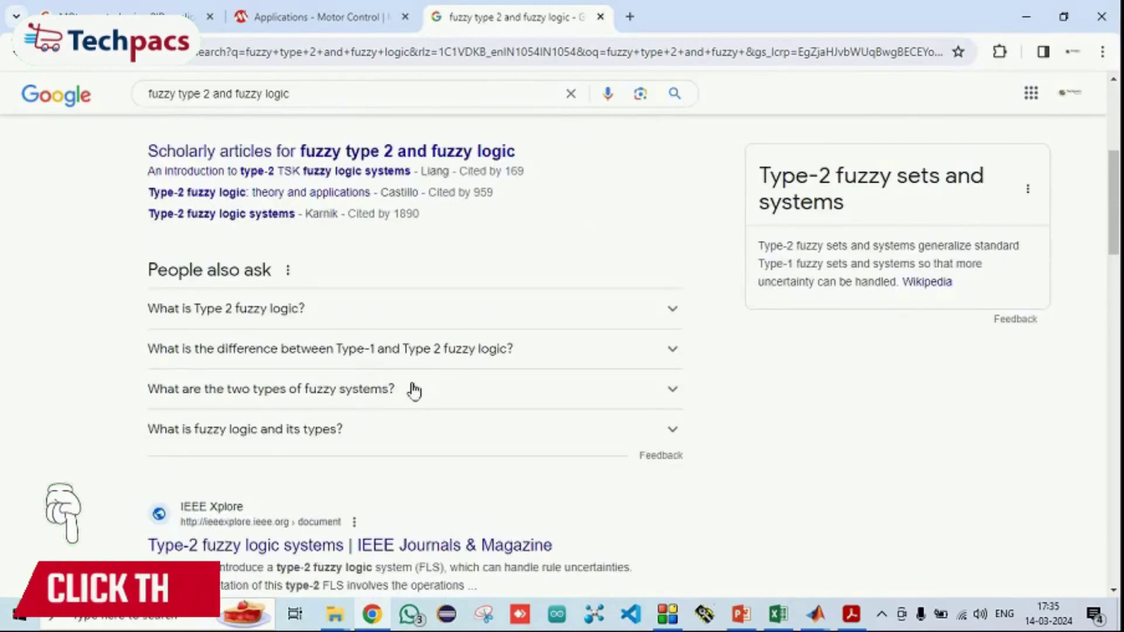
{"action": "left_click", "coordinate": [437, 351]}
{"action": "scroll", "coordinate": [494, 354], "scroll_direction": "down", "scroll_amount": 1}
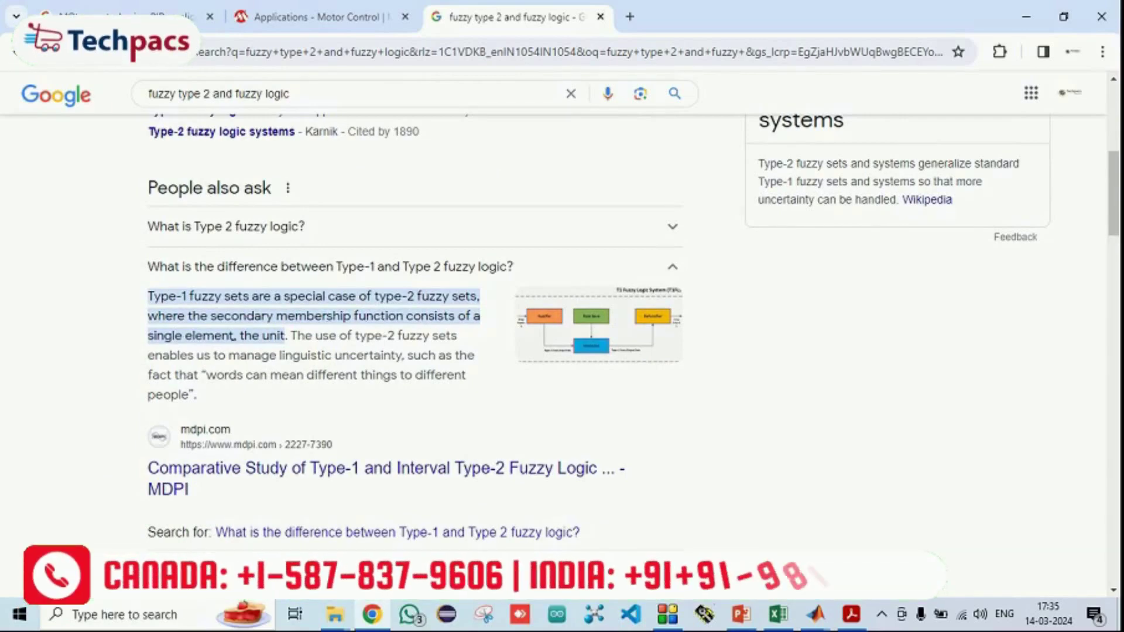
{"action": "scroll", "coordinate": [303, 397], "scroll_direction": "down", "scroll_amount": 3}
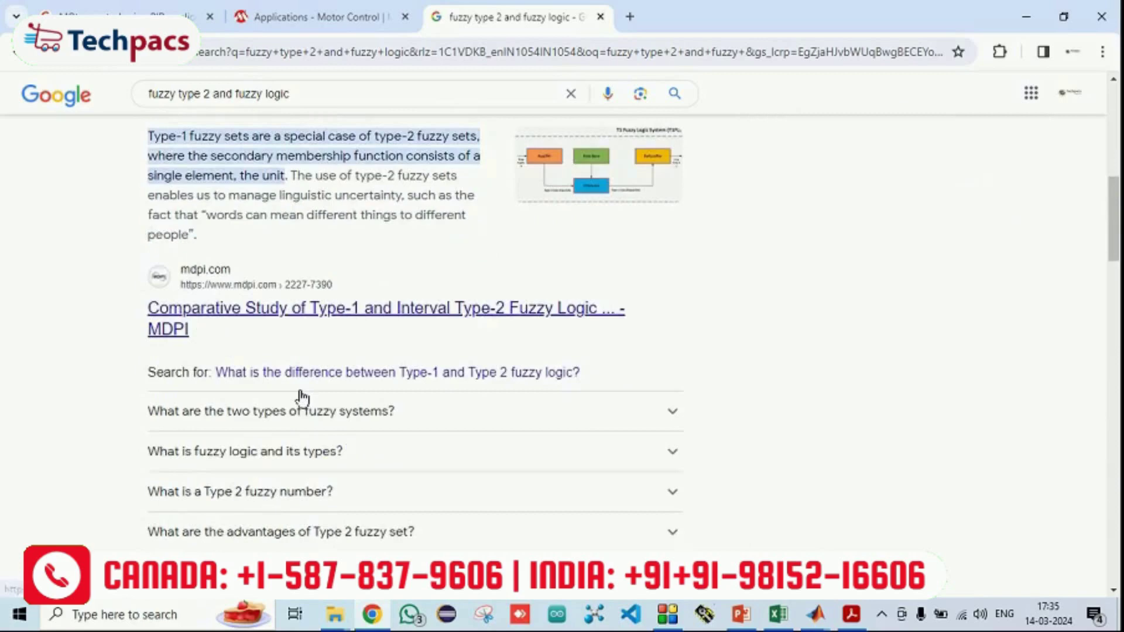
{"action": "scroll", "coordinate": [302, 398], "scroll_direction": "down", "scroll_amount": 2}
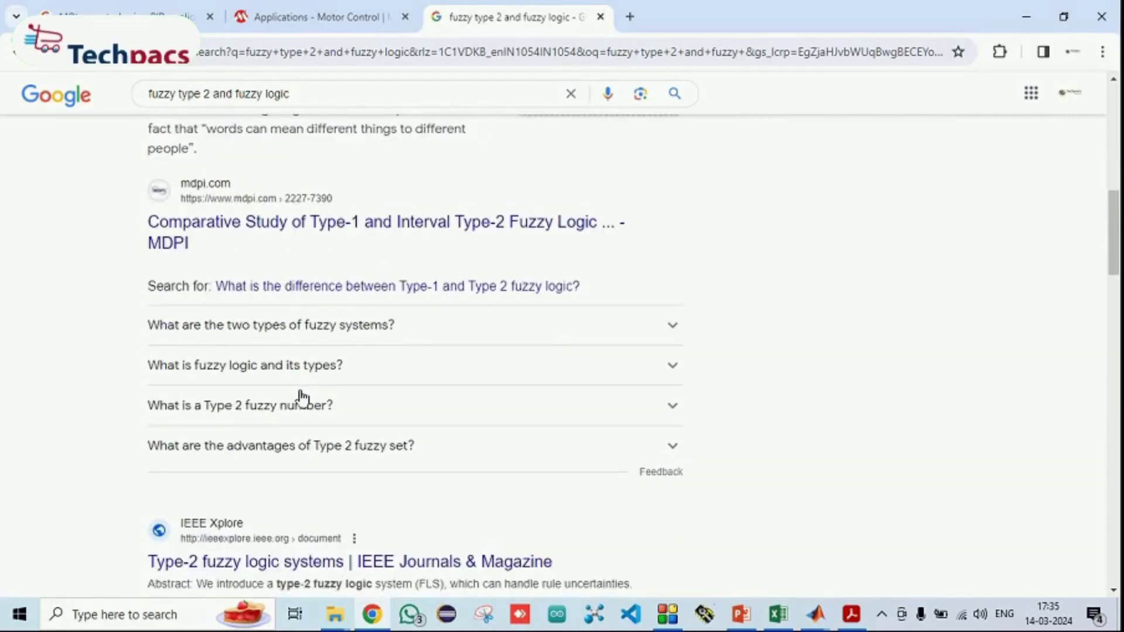
{"action": "scroll", "coordinate": [303, 397], "scroll_direction": "up", "scroll_amount": 3}
{"action": "scroll", "coordinate": [603, 269], "scroll_direction": "up", "scroll_amount": 7}
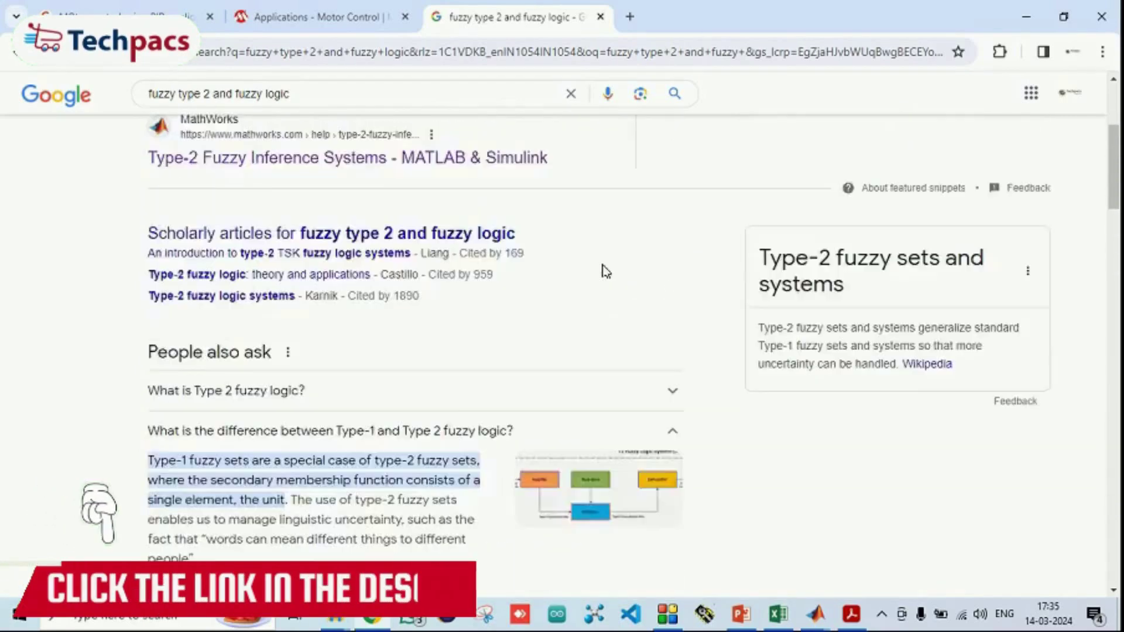
Step: Open the query's image results in a new tab and browse them
{"action": "middle_click", "coordinate": [166, 159]}
{"action": "left_click", "coordinate": [658, 23]}
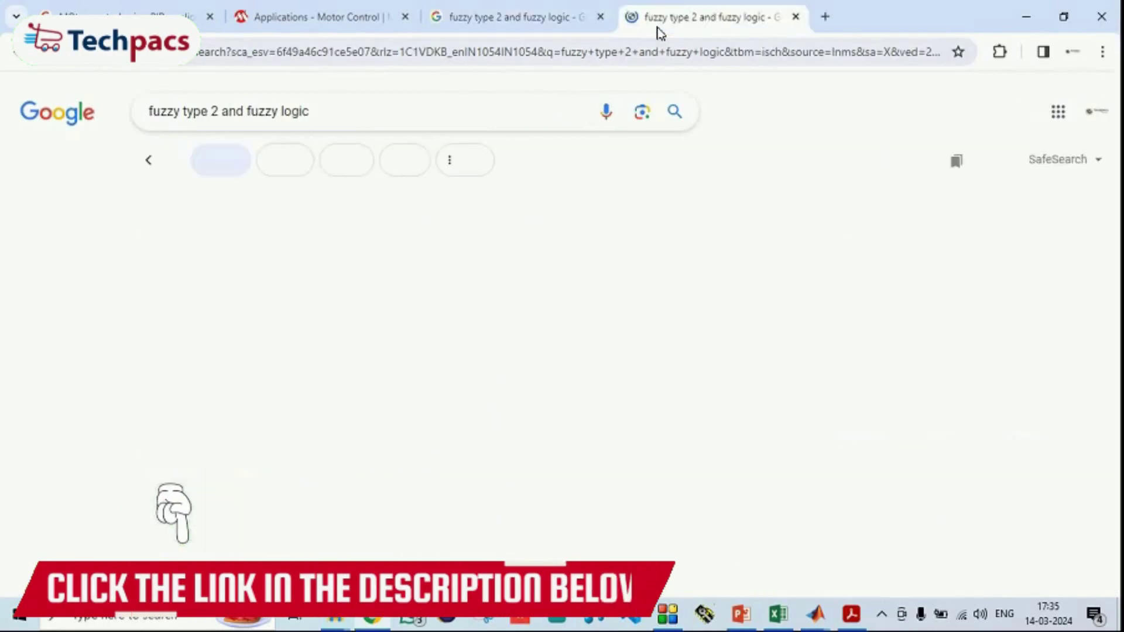
{"action": "scroll", "coordinate": [537, 307], "scroll_direction": "down", "scroll_amount": 7}
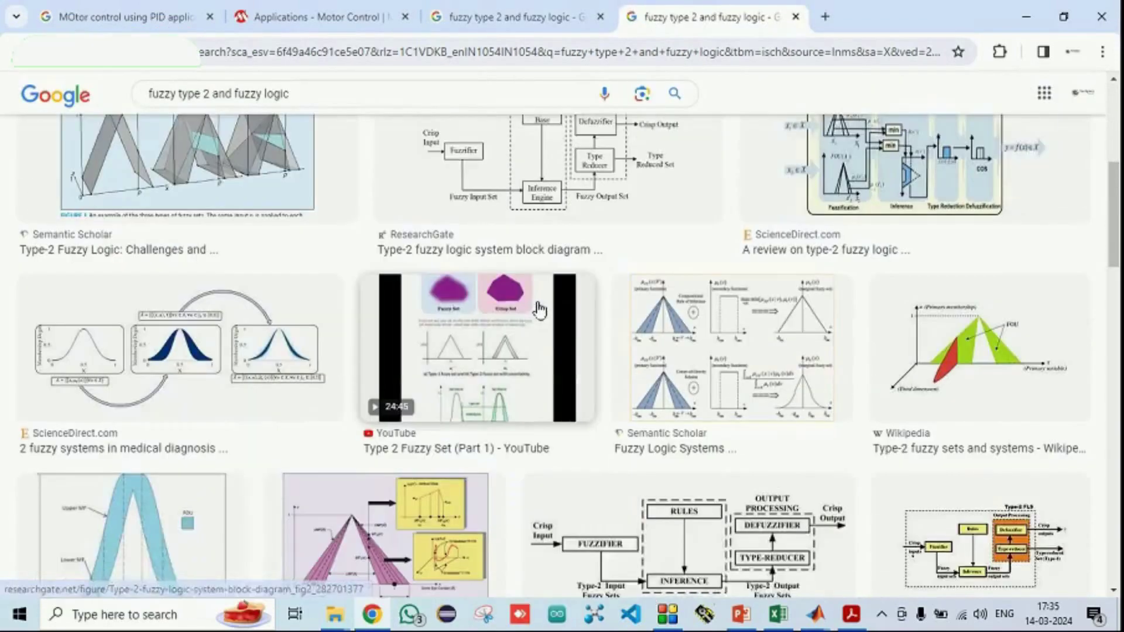
{"action": "scroll", "coordinate": [163, 314], "scroll_direction": "up", "scroll_amount": 4}
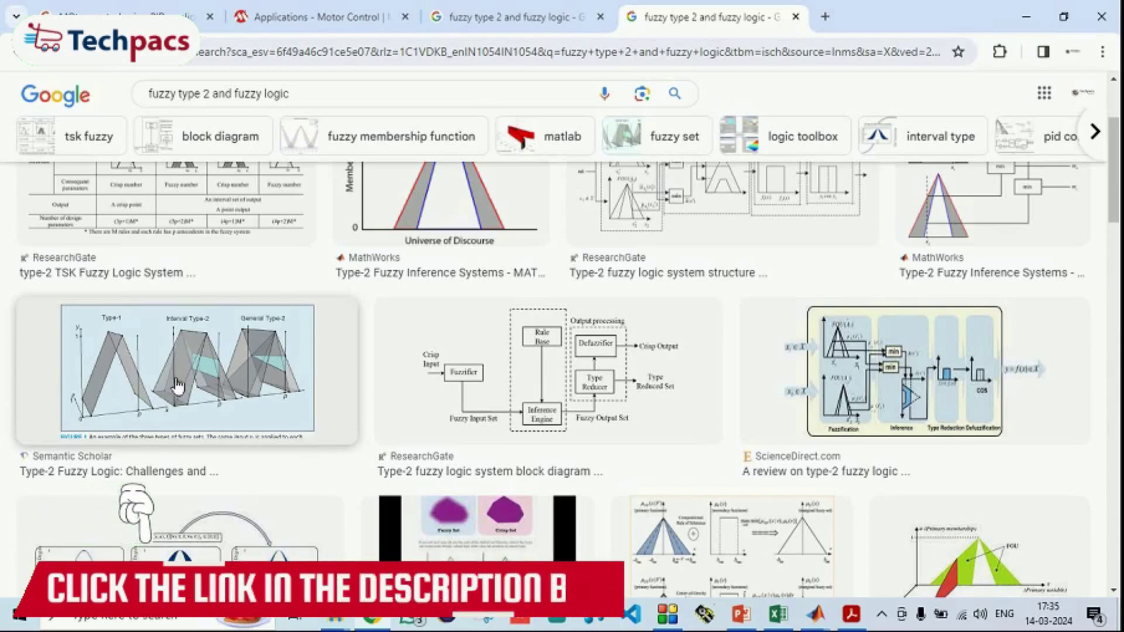
Step: Expand 'What are the advantages of Type 2 fuzzy set?' and close the image results tab
{"action": "left_click", "coordinate": [509, 17]}
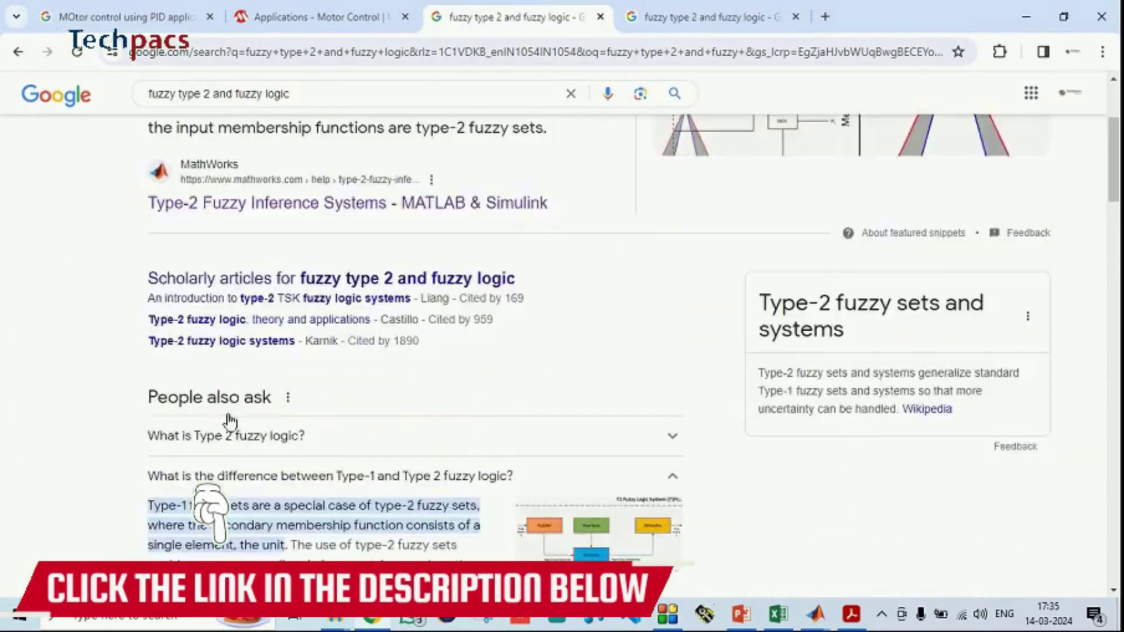
{"action": "scroll", "coordinate": [230, 420], "scroll_direction": "down", "scroll_amount": 3}
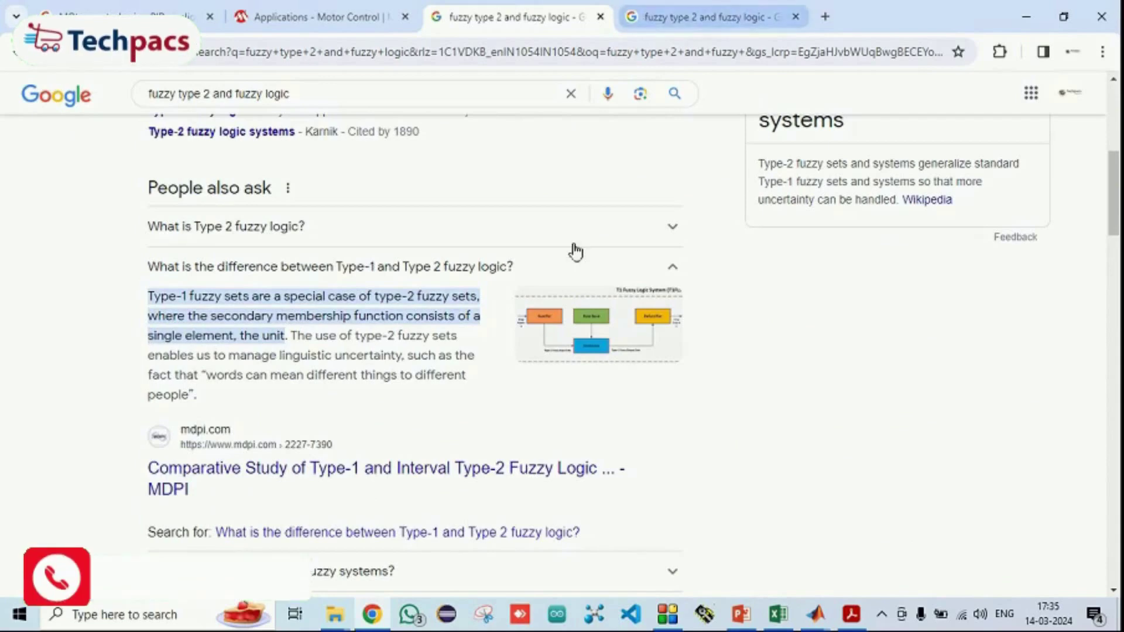
{"action": "scroll", "coordinate": [576, 252], "scroll_direction": "down", "scroll_amount": 6}
{"action": "left_click", "coordinate": [447, 283]}
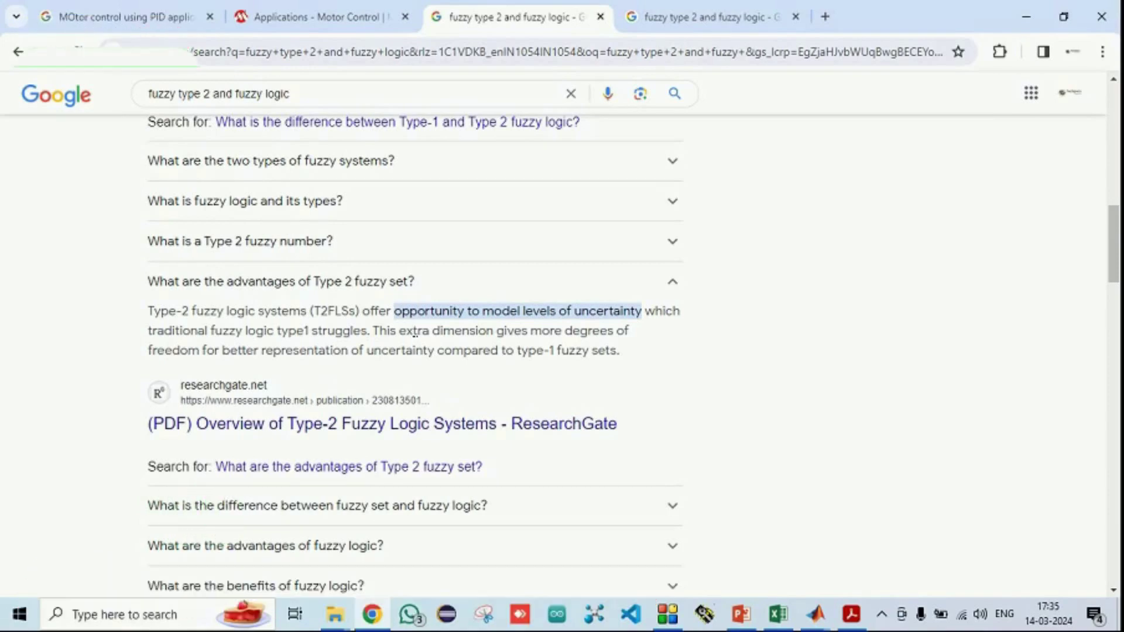
{"action": "scroll", "coordinate": [415, 332], "scroll_direction": "down", "scroll_amount": 3}
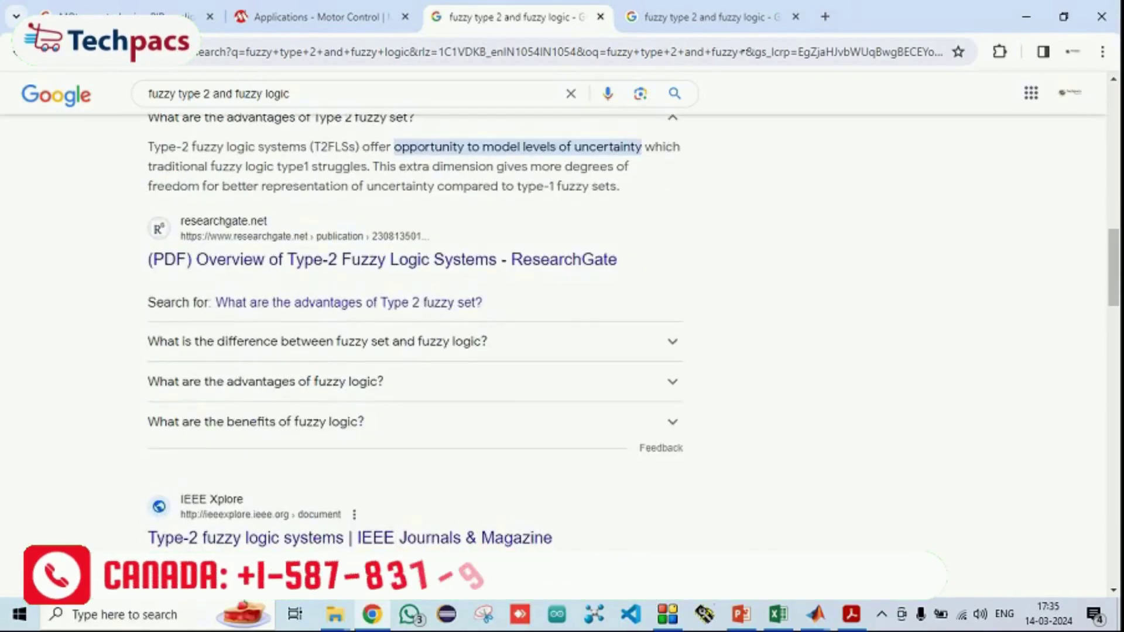
{"action": "middle_click", "coordinate": [717, 27]}
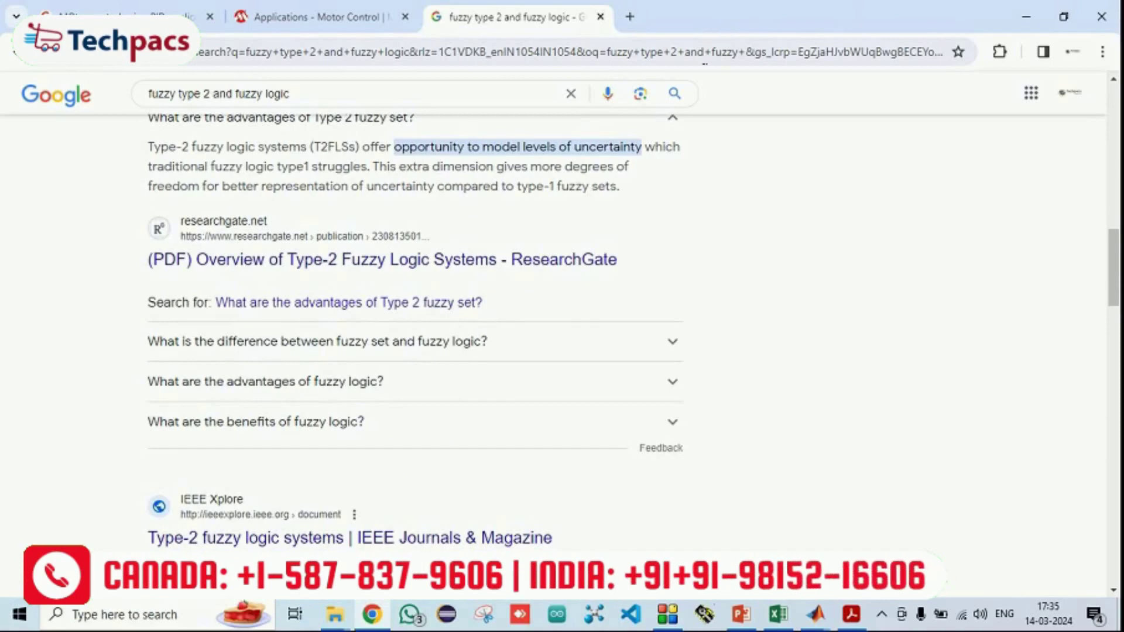
Step: Check the VC2 scope plots again, close the scope and stop the simulation
{"action": "left_click", "coordinate": [1029, 29]}
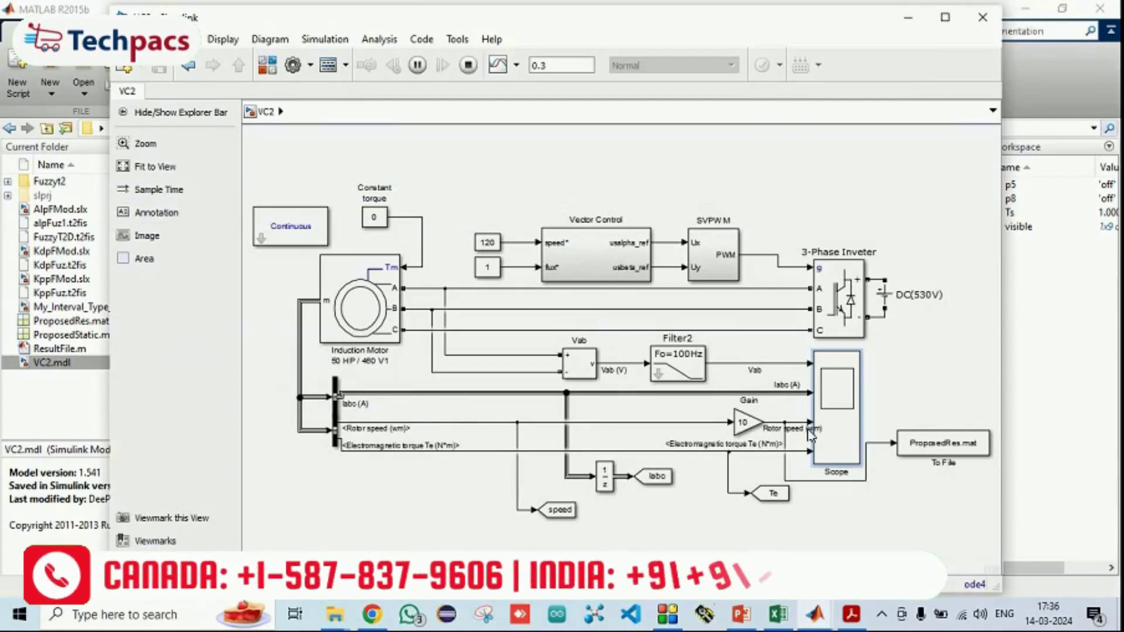
{"action": "double_click", "coordinate": [831, 401]}
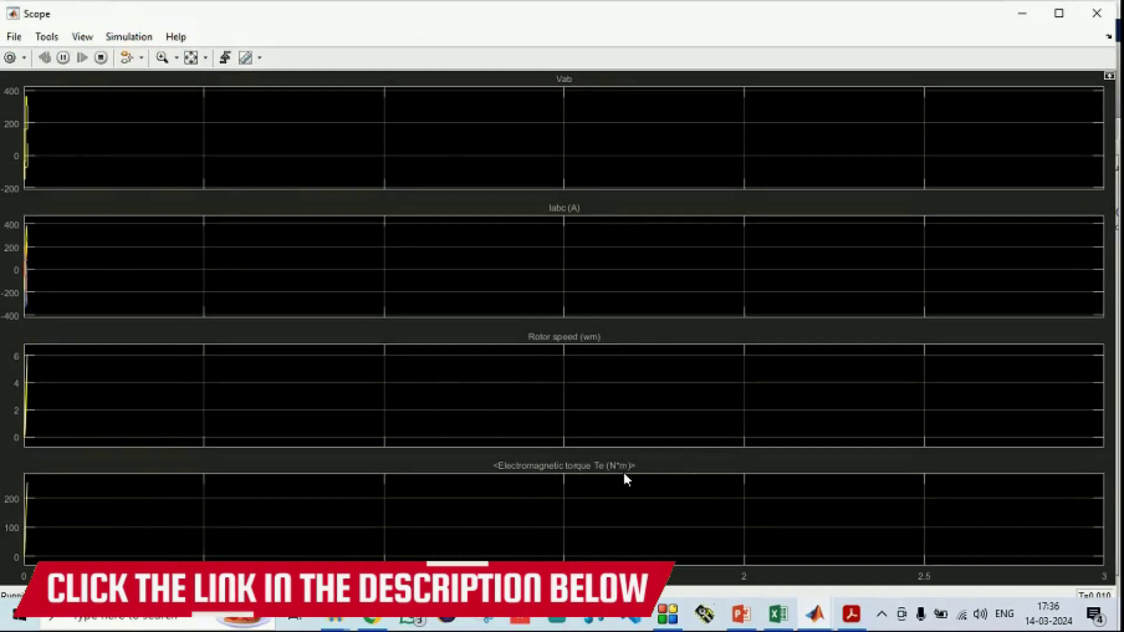
{"action": "left_click", "coordinate": [1105, 24]}
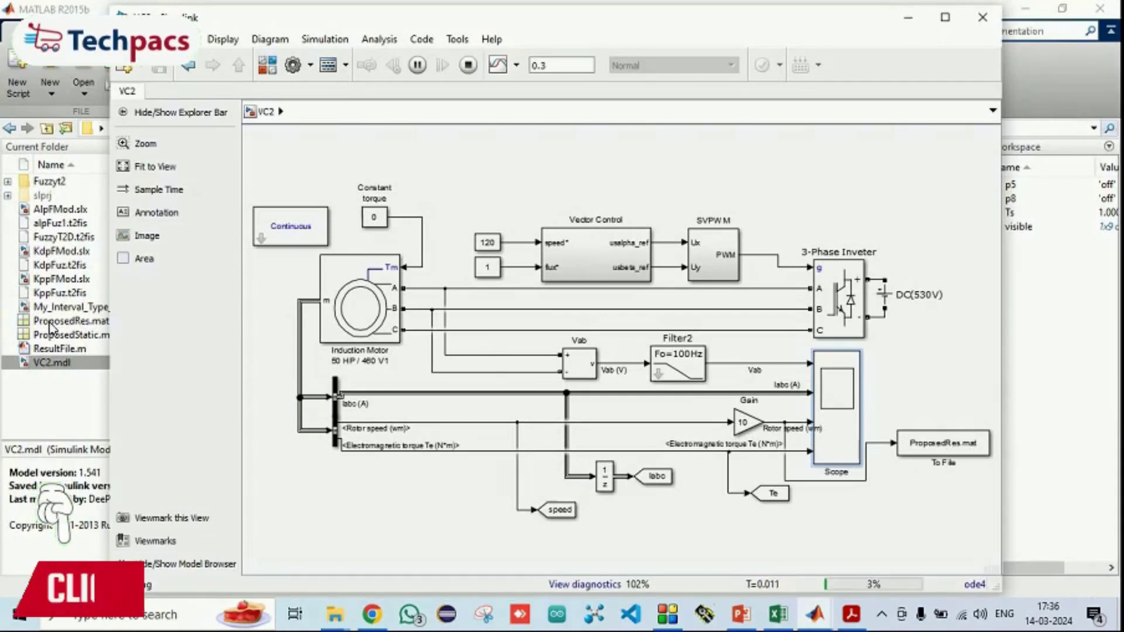
{"action": "left_click", "coordinate": [468, 67]}
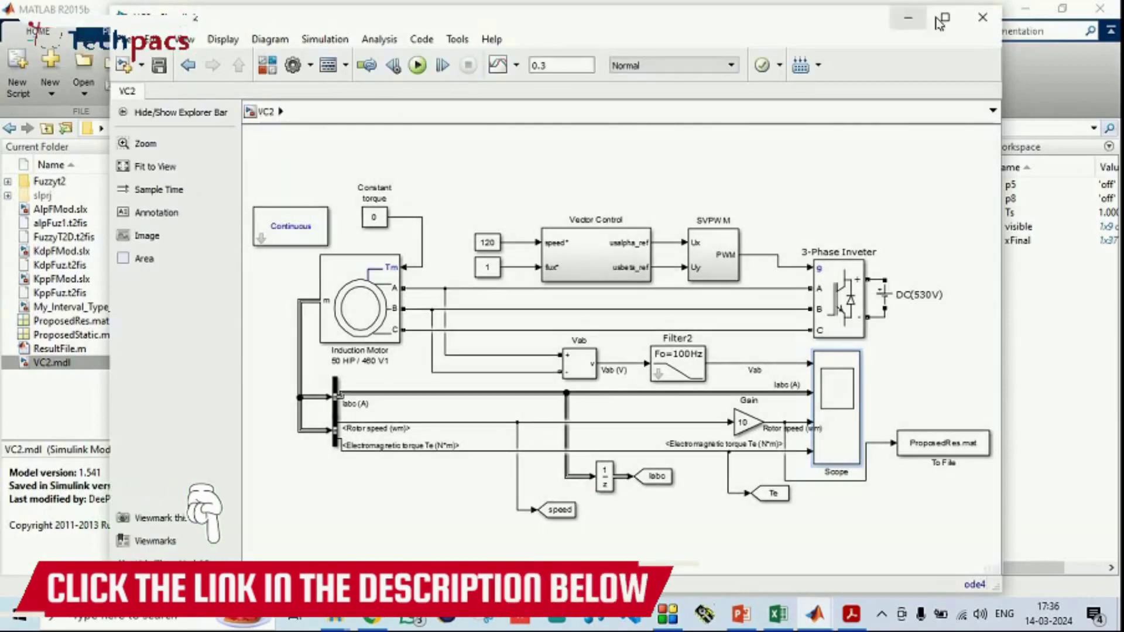
Step: Open Vector Control > Fuzzy PID, confirm the Alpha block uses alpFuz1, then return to MATLAB
{"action": "left_click", "coordinate": [983, 18]}
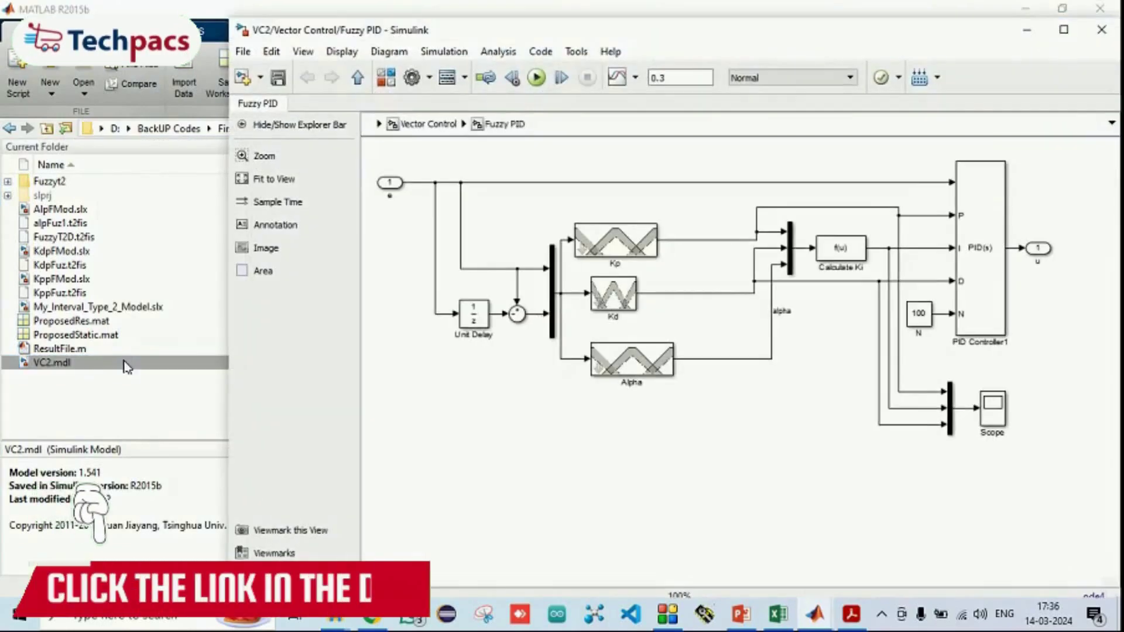
{"action": "key", "text": "Escape"}
{"action": "key", "text": "Escape"}
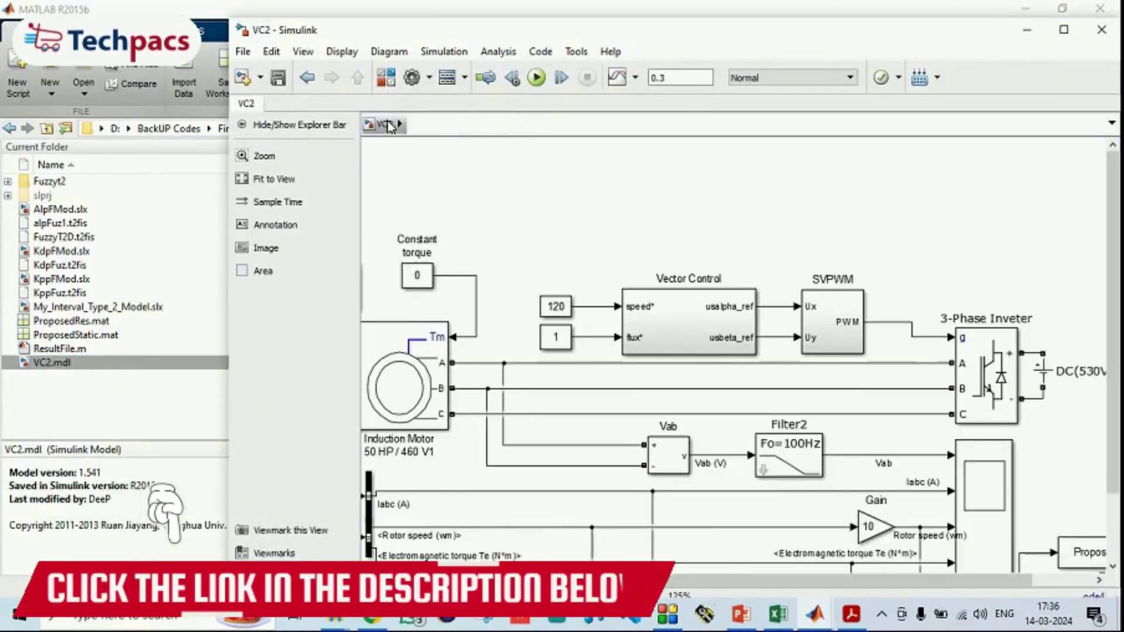
{"action": "double_click", "coordinate": [679, 322]}
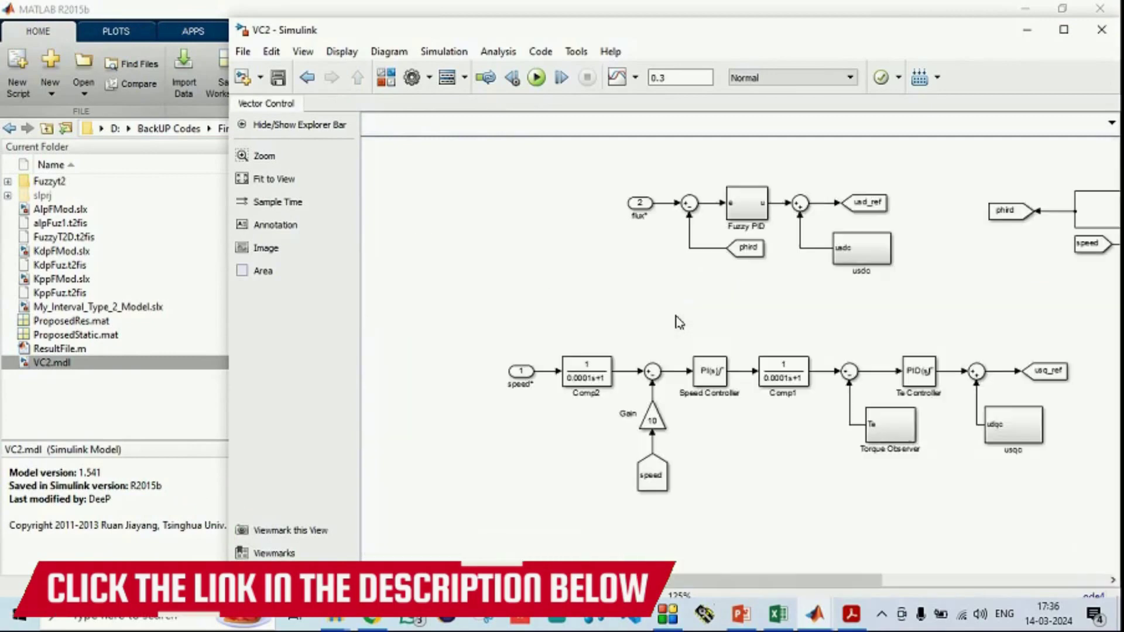
{"action": "double_click", "coordinate": [742, 208]}
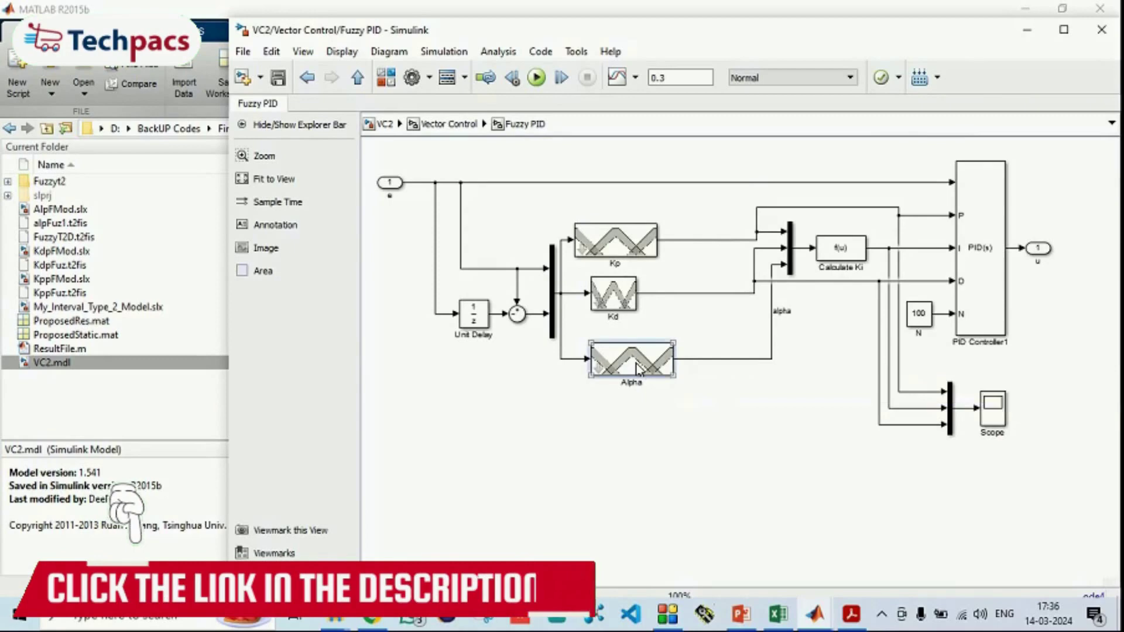
{"action": "double_click", "coordinate": [637, 368]}
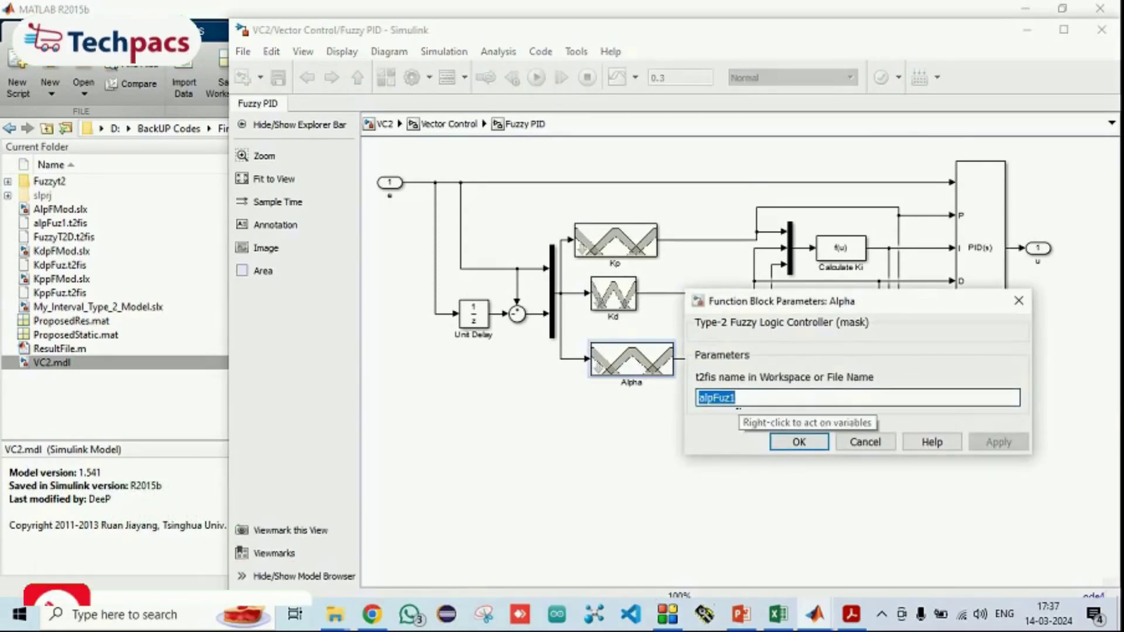
{"action": "left_click", "coordinate": [873, 443]}
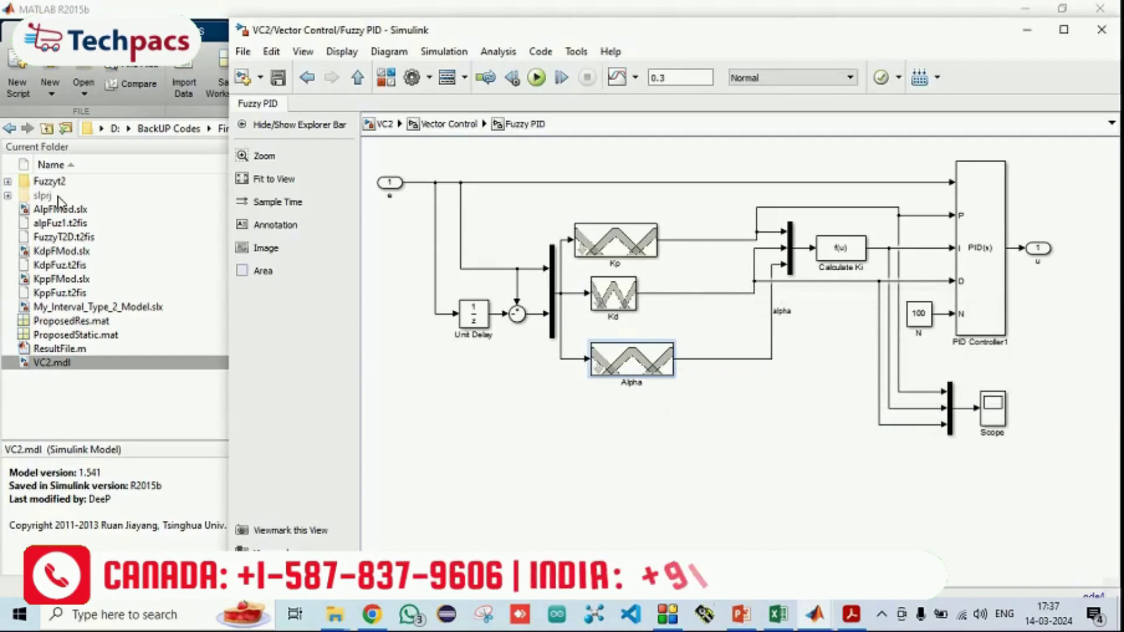
{"action": "left_click", "coordinate": [63, 223]}
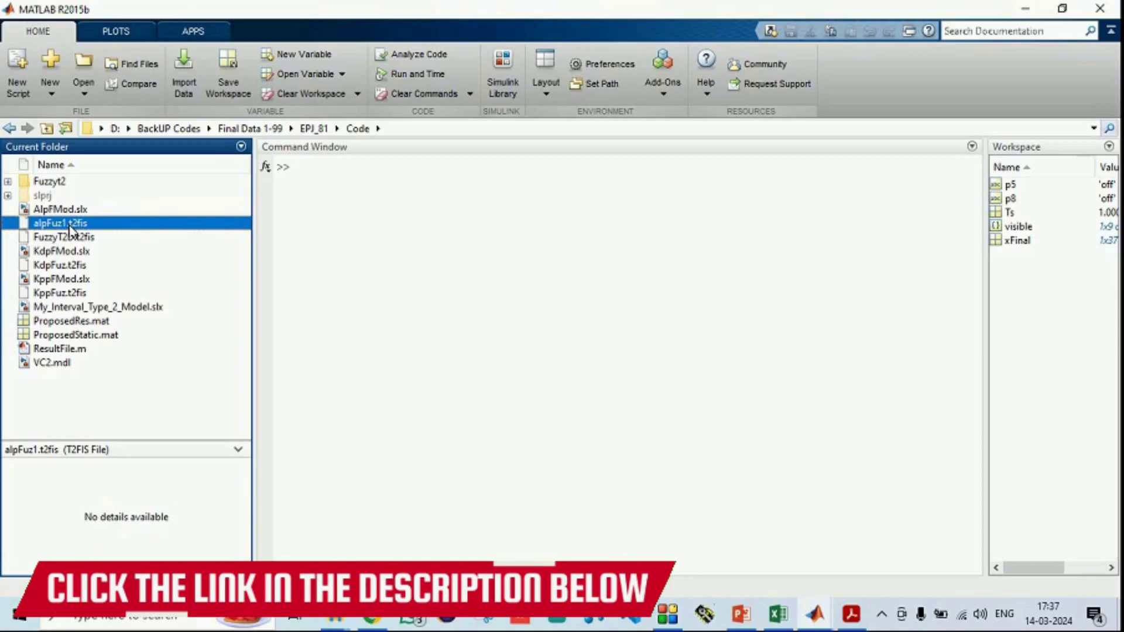
Step: Open the Fuzzyt2 folder and run fuzzyt2.m to launch the type-2 fuzzy editor
{"action": "left_click", "coordinate": [59, 265]}
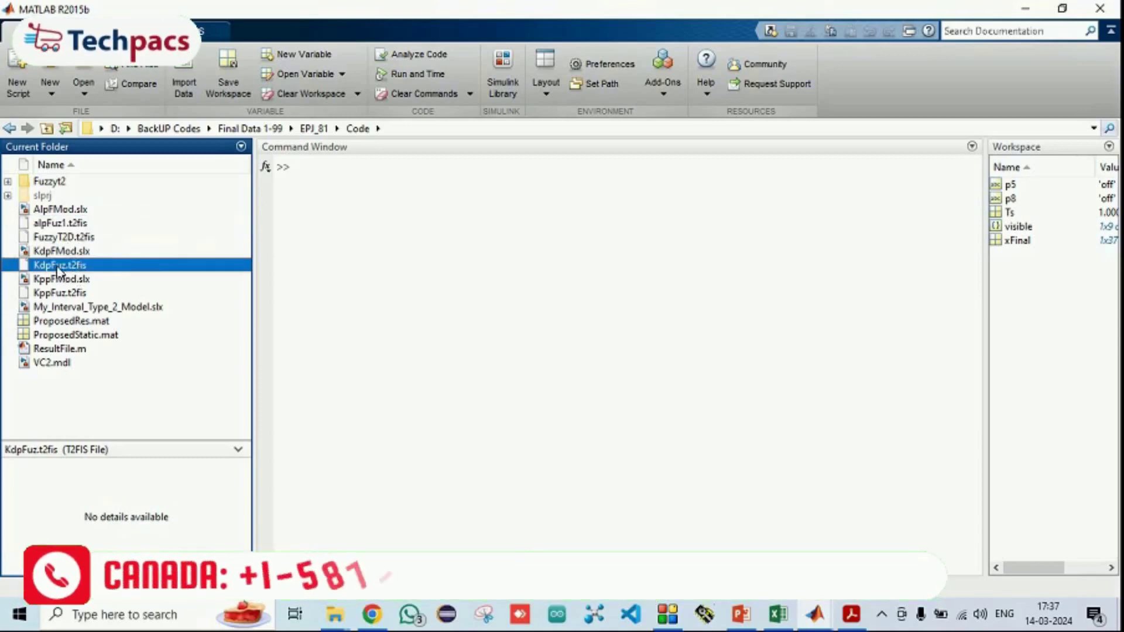
{"action": "left_click", "coordinate": [58, 292]}
{"action": "left_click", "coordinate": [58, 225]}
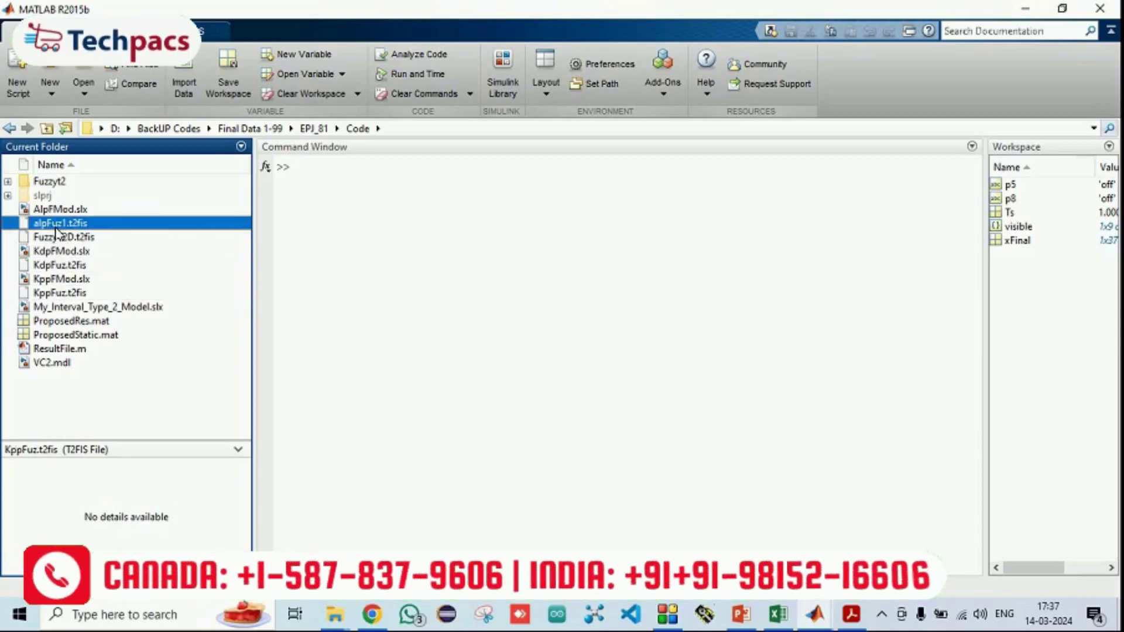
{"action": "double_click", "coordinate": [47, 182]}
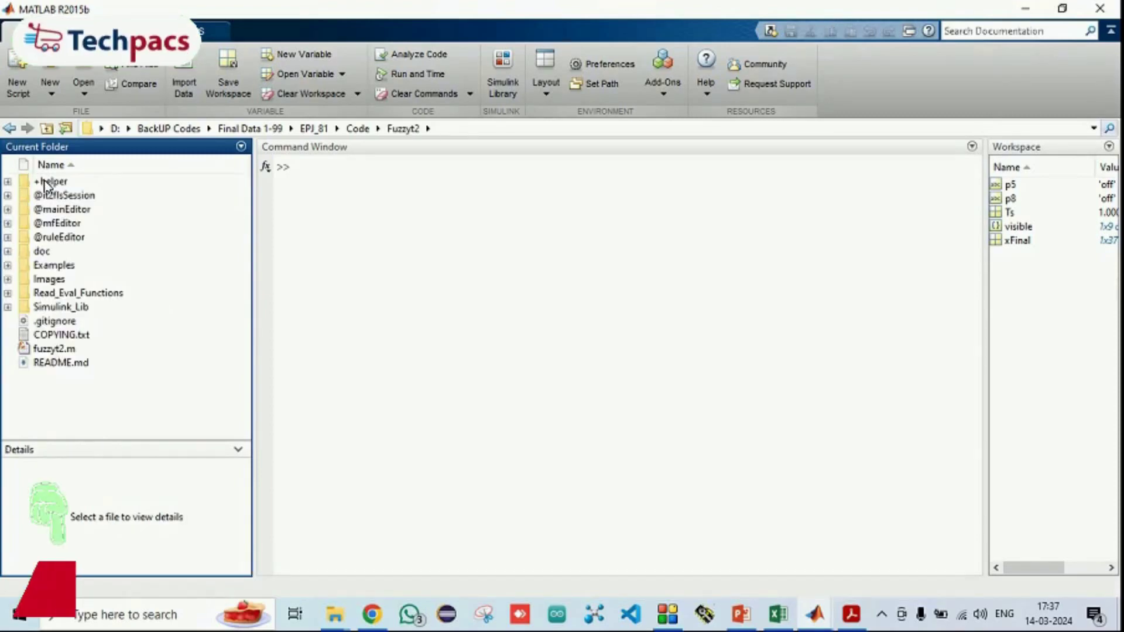
{"action": "left_click", "coordinate": [65, 350]}
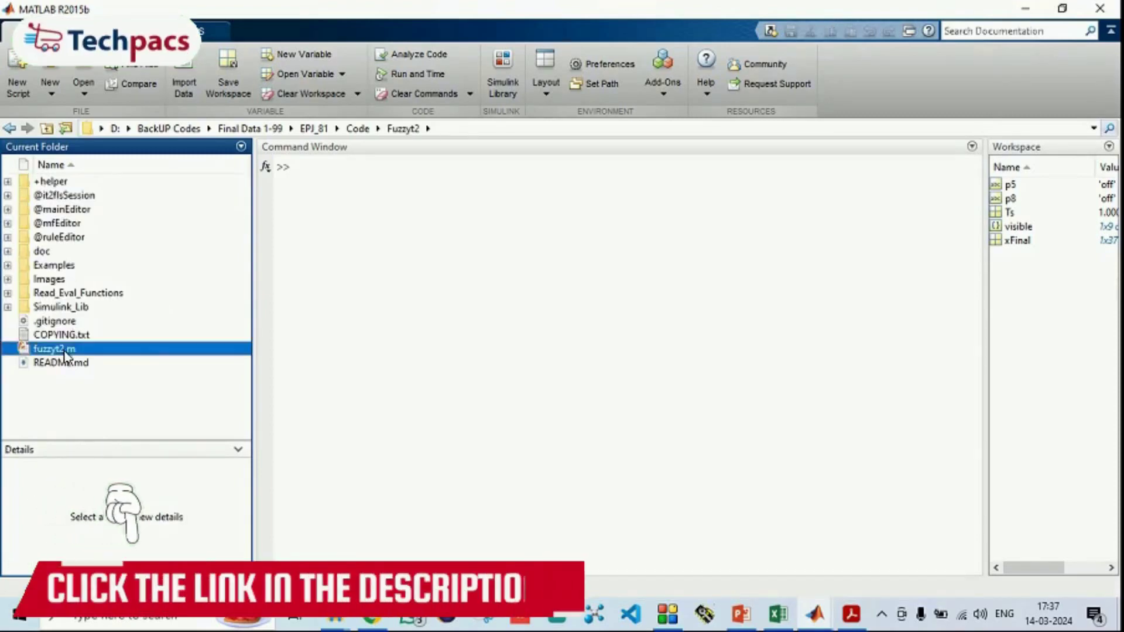
{"action": "double_click", "coordinate": [65, 352]}
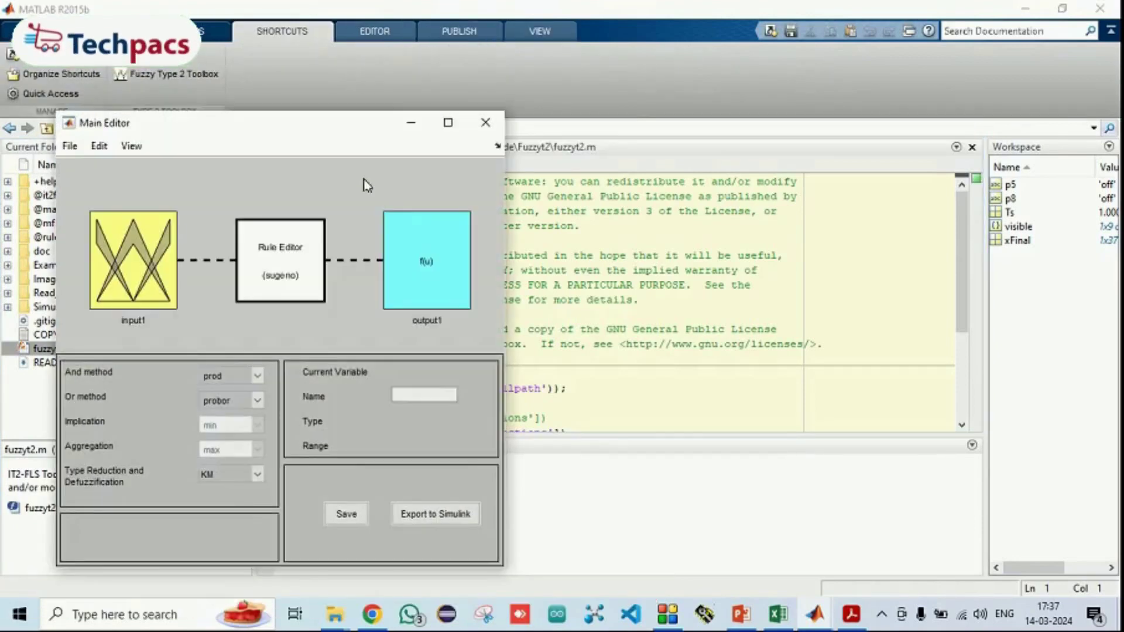
{"action": "left_click_drag", "start_coordinate": [352, 121], "coordinate": [751, 63]}
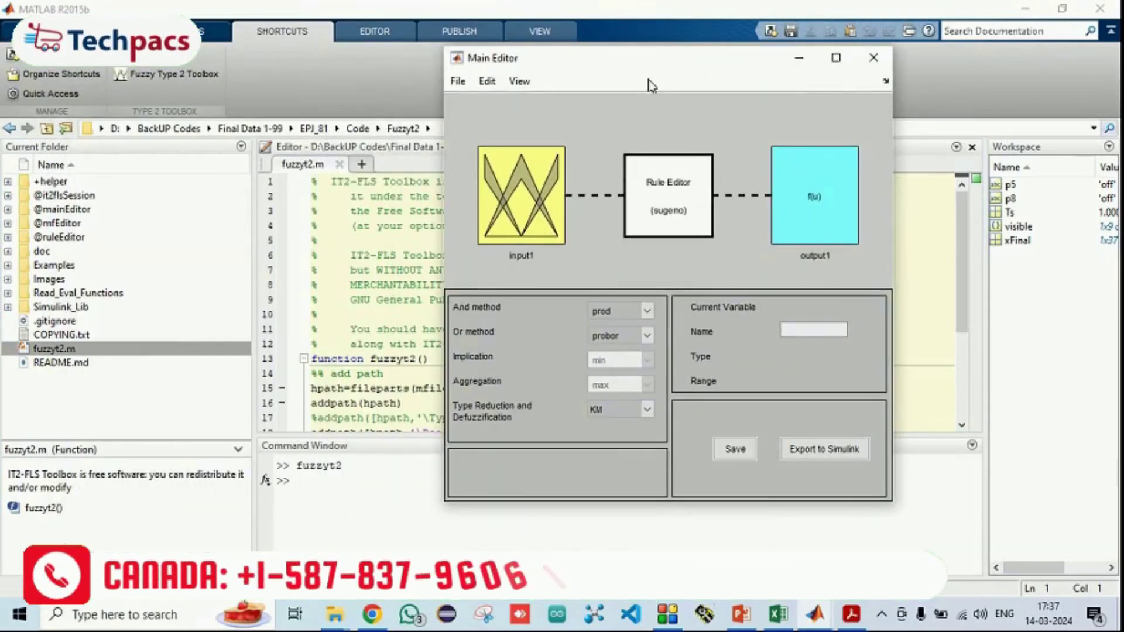
Step: Load KppFuz.t2fis from the Code folder without saving the previous design
{"action": "left_click", "coordinate": [460, 85]}
{"action": "mouse_move", "coordinate": [476, 127]}
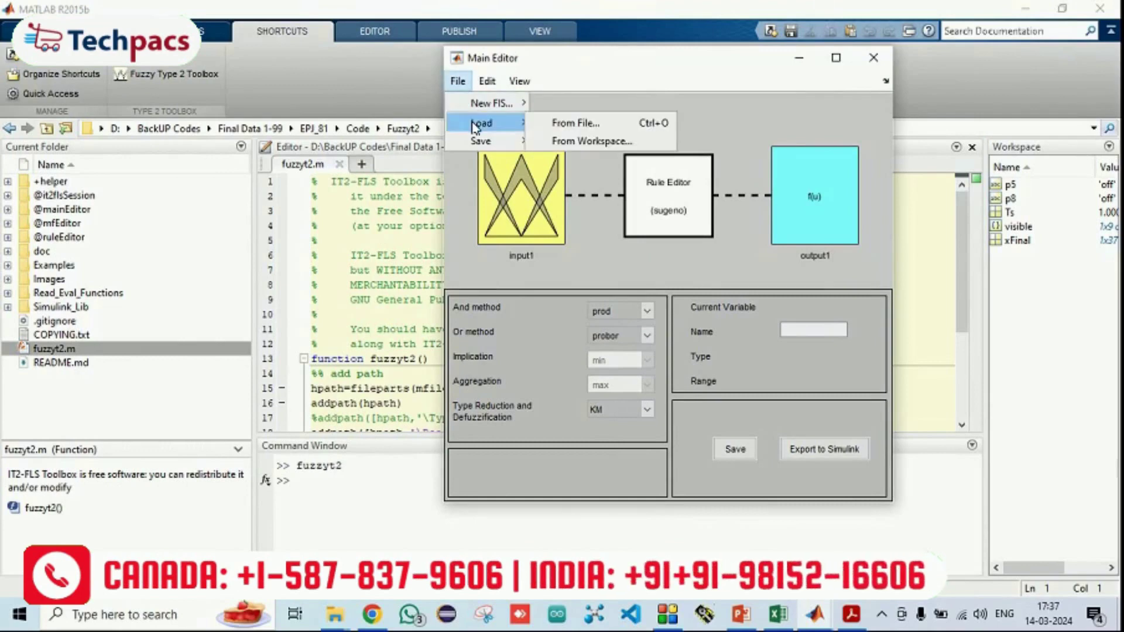
{"action": "left_click", "coordinate": [592, 127]}
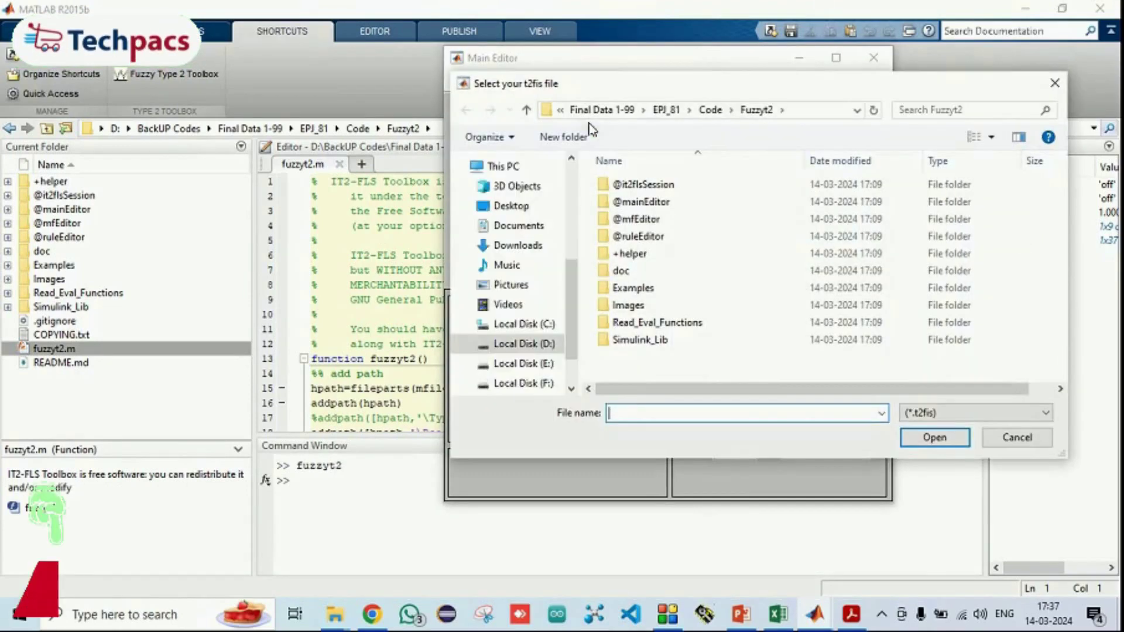
{"action": "left_click", "coordinate": [710, 110]}
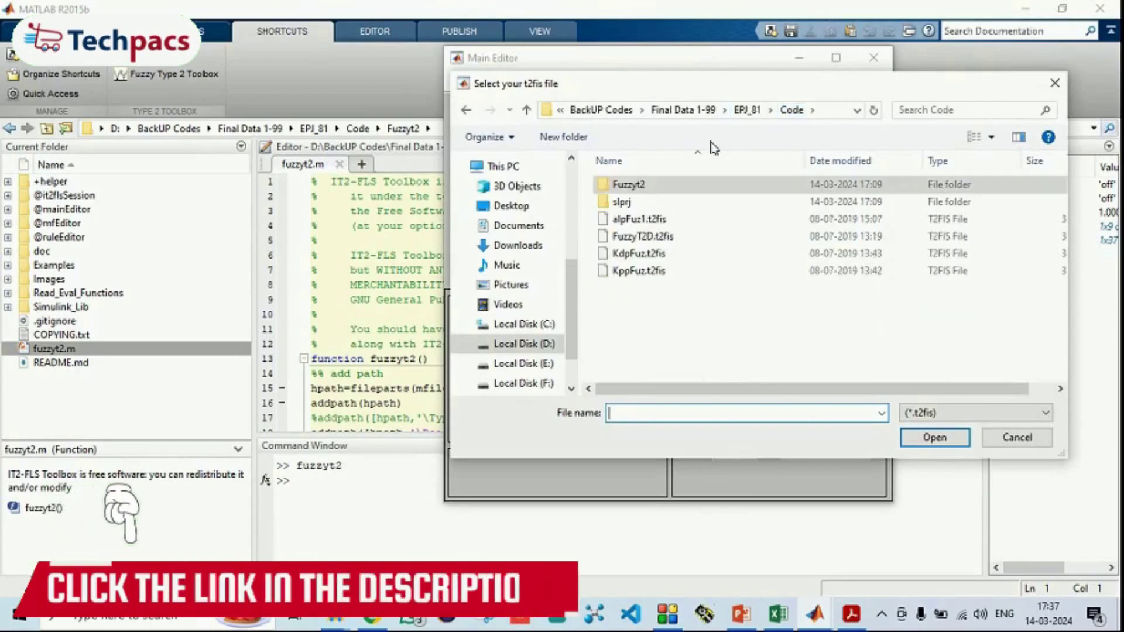
{"action": "left_click", "coordinate": [648, 224]}
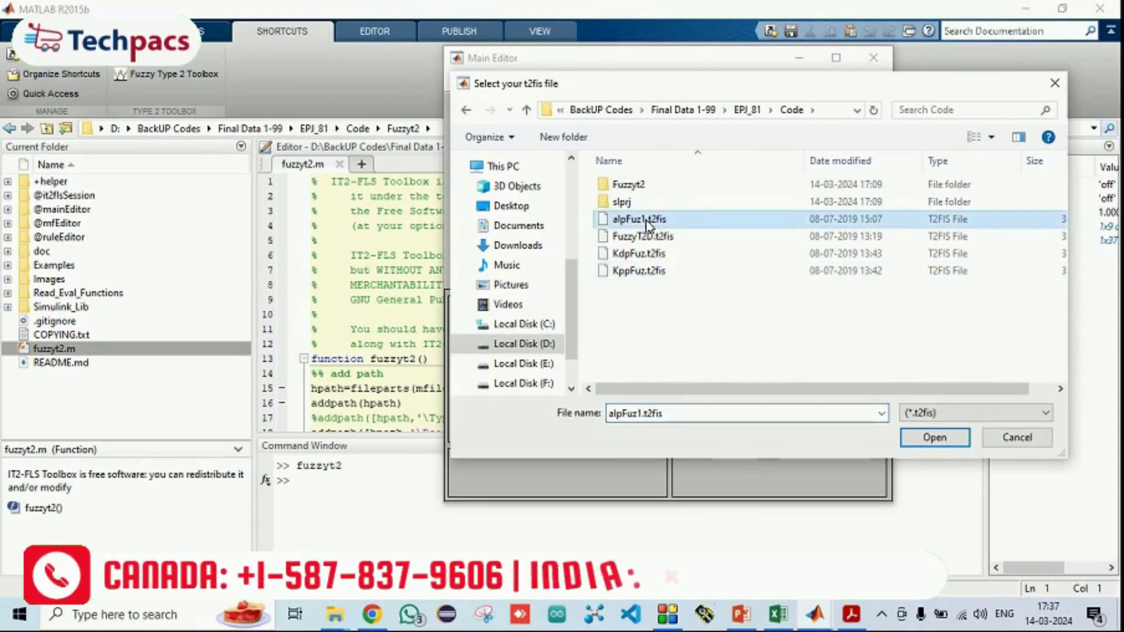
{"action": "left_click", "coordinate": [650, 254]}
{"action": "left_click", "coordinate": [654, 271]}
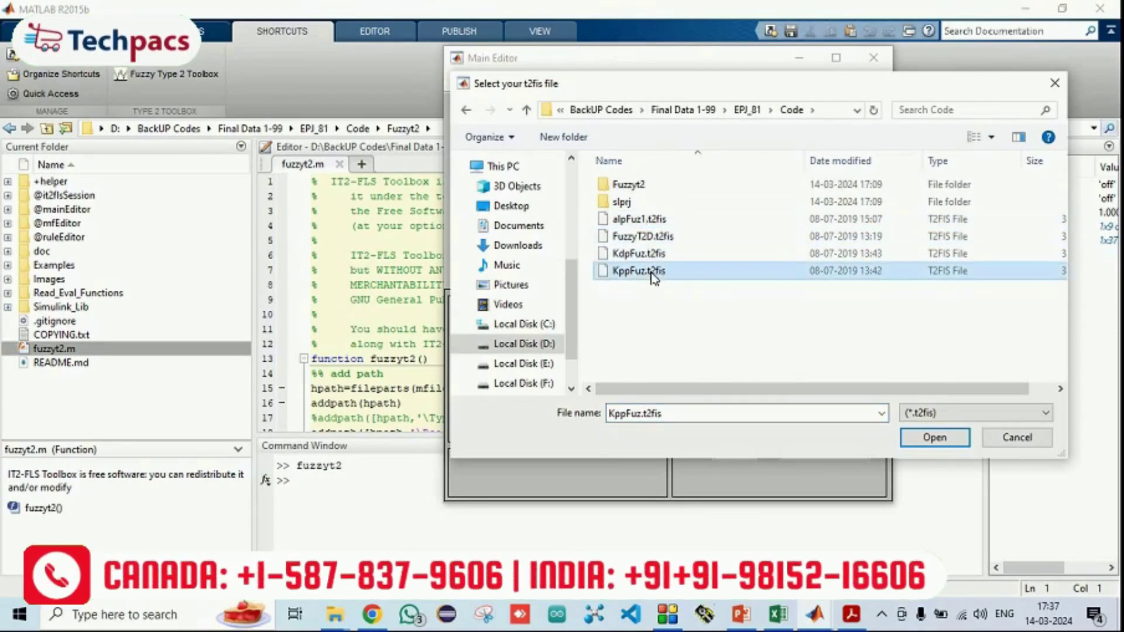
{"action": "left_click", "coordinate": [934, 438]}
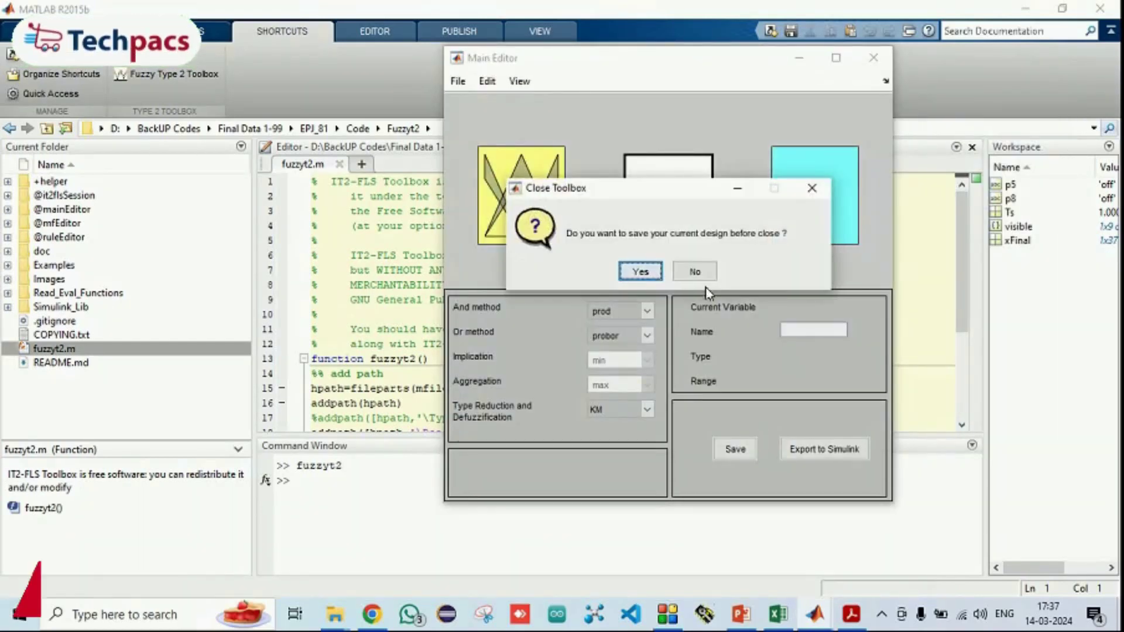
{"action": "left_click", "coordinate": [695, 272]}
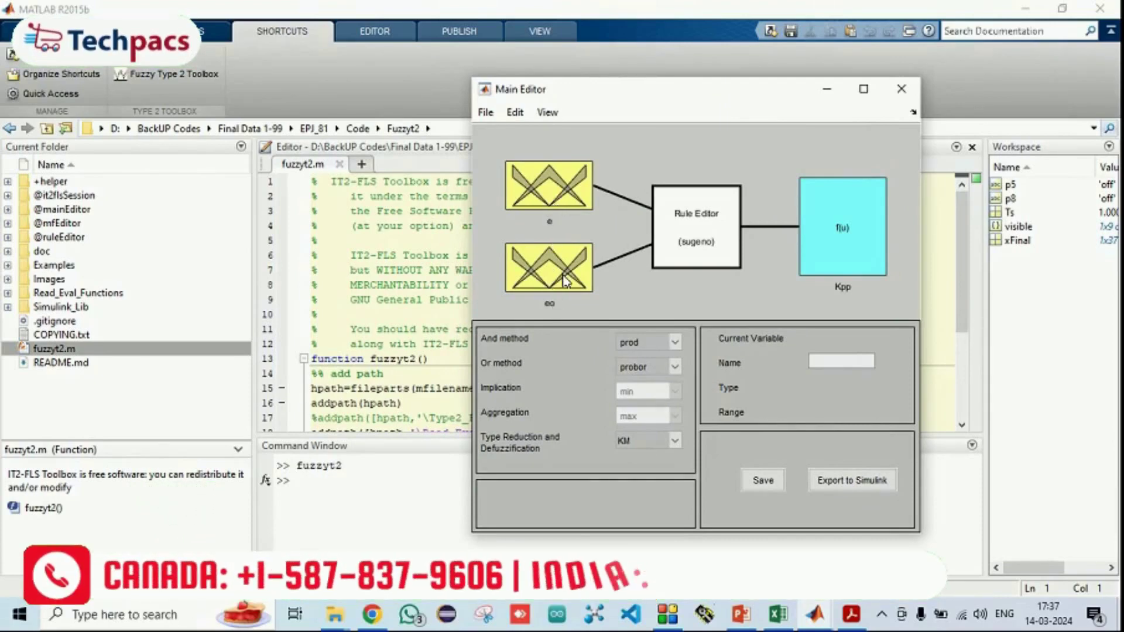
Step: Show the membership functions of the Kpp design's input e, then switch to the reference paper PDF
{"action": "double_click", "coordinate": [550, 205]}
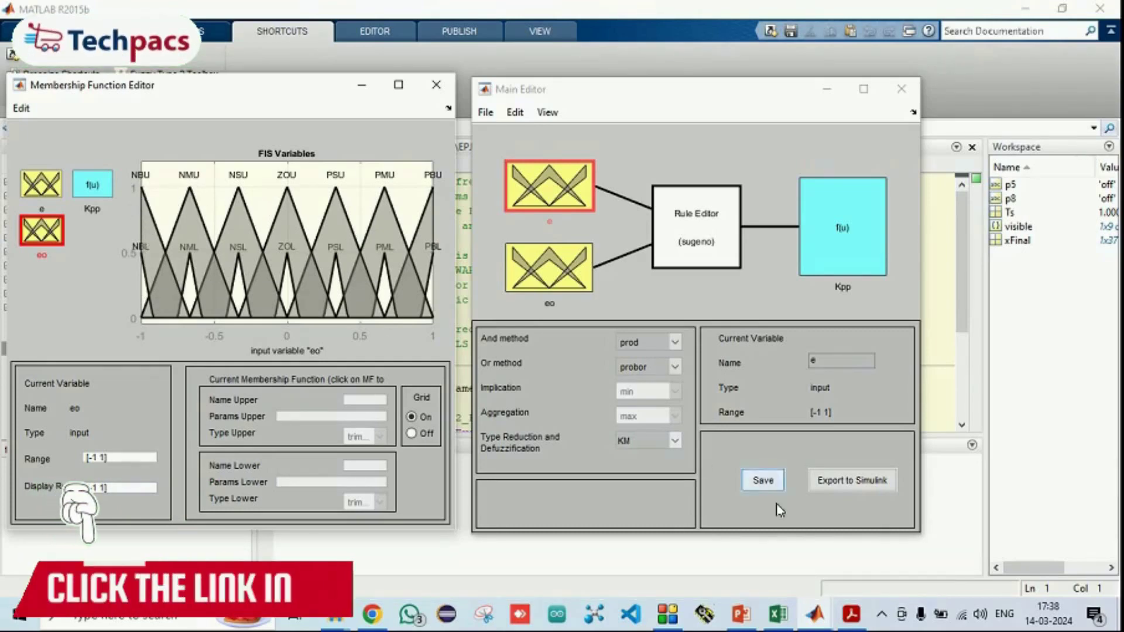
{"action": "left_click", "coordinate": [854, 616]}
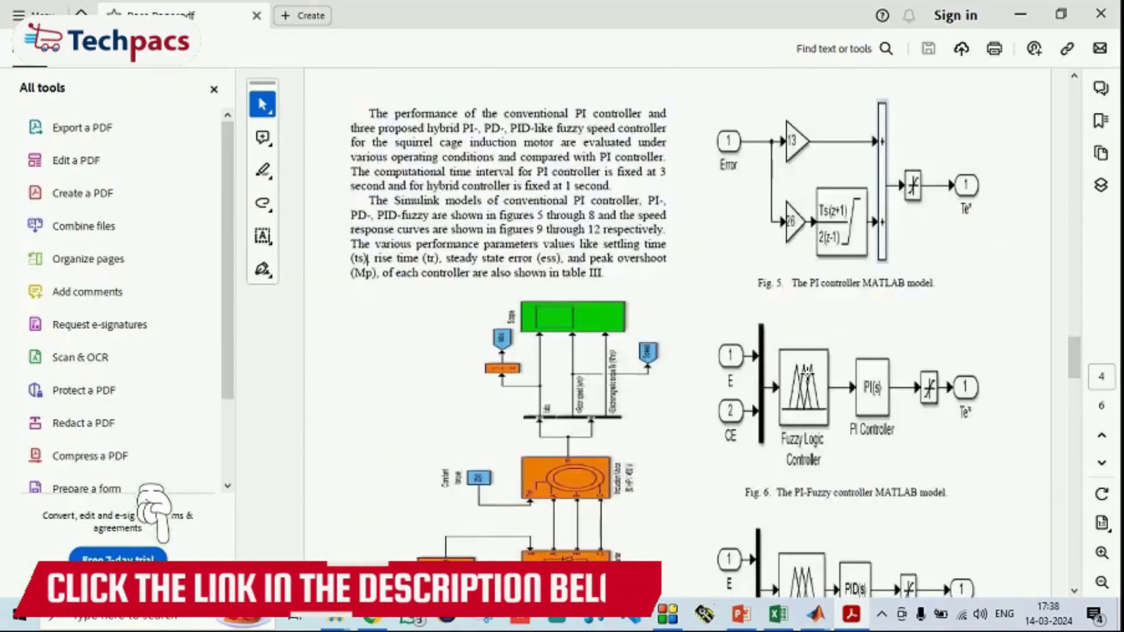
Step: Scroll the paper up to the Fig. 3 membership plots and Table I rule base, then return to MATLAB
{"action": "scroll", "coordinate": [810, 370], "scroll_direction": "up", "scroll_amount": 10}
{"action": "scroll", "coordinate": [817, 379], "scroll_direction": "up", "scroll_amount": 5}
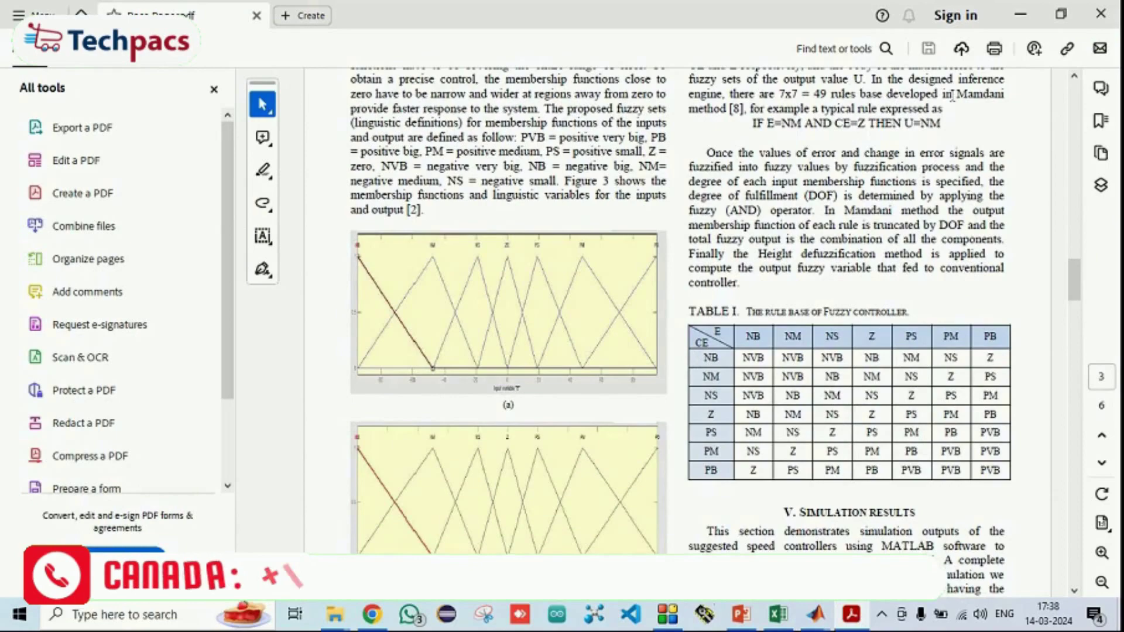
{"action": "left_click", "coordinate": [1021, 14]}
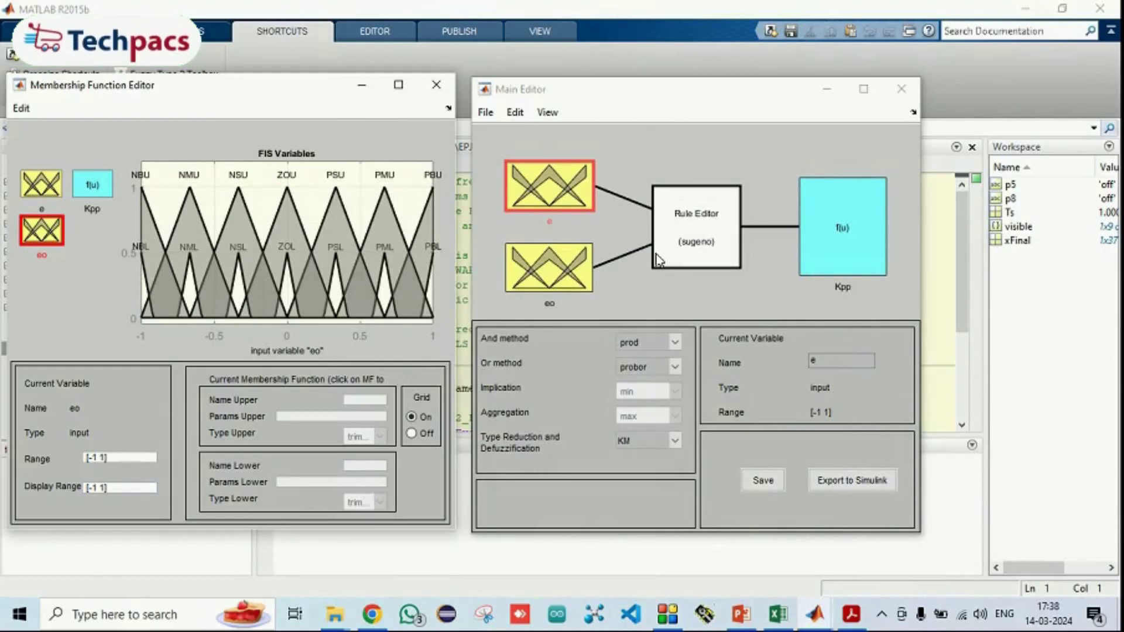
Step: Check input e's membership functions and the Kpp rule list, then close both editors
{"action": "left_click", "coordinate": [58, 194]}
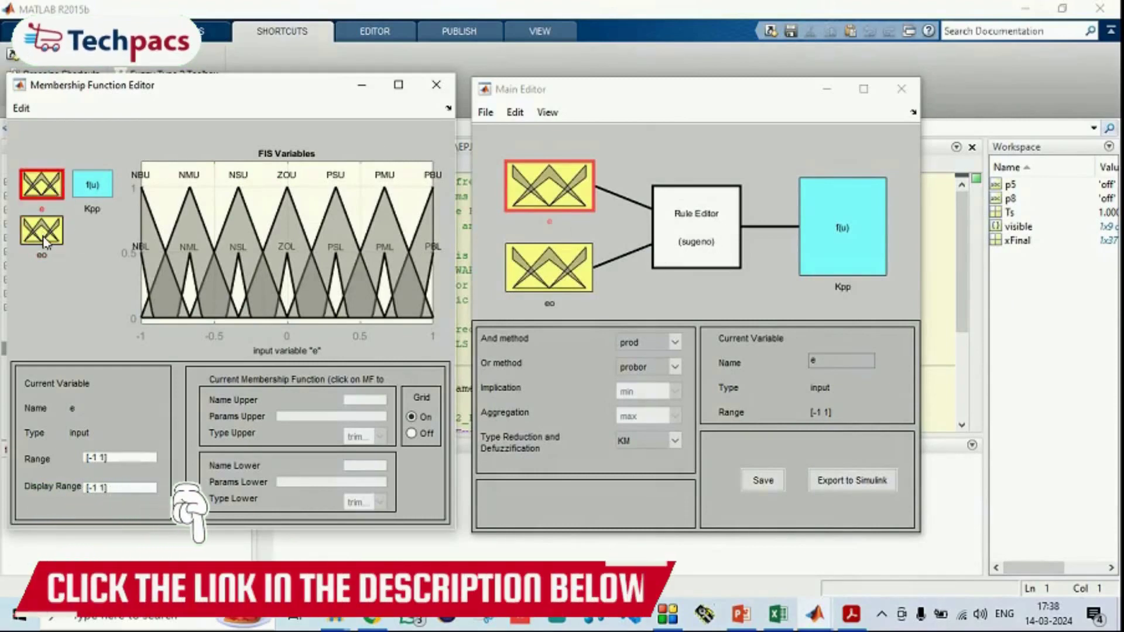
{"action": "left_click", "coordinate": [436, 85]}
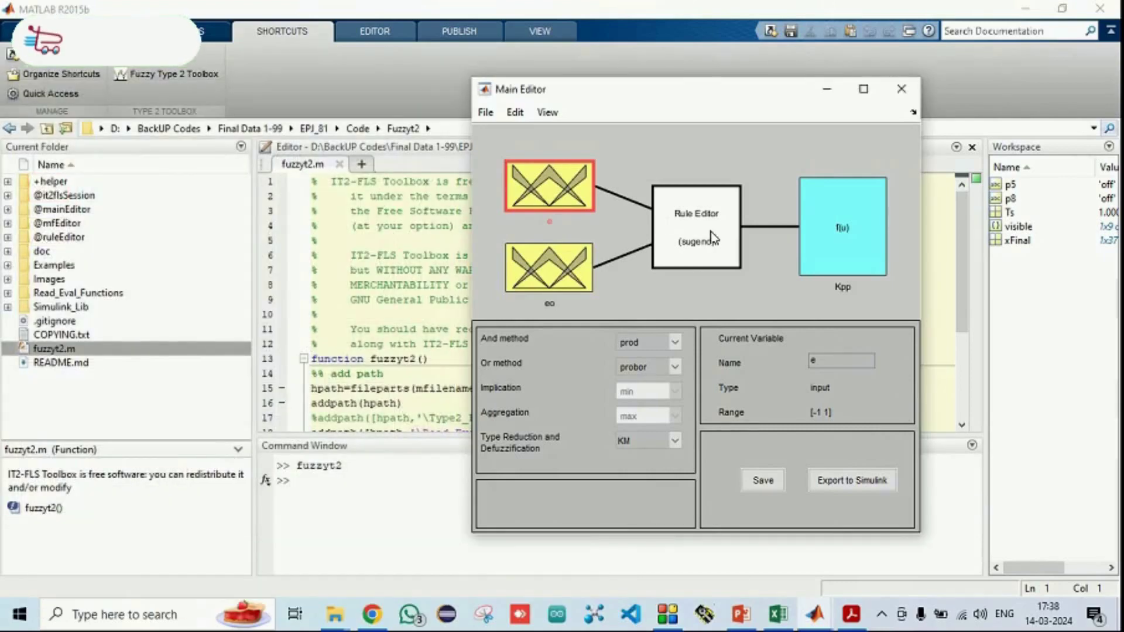
{"action": "double_click", "coordinate": [712, 237]}
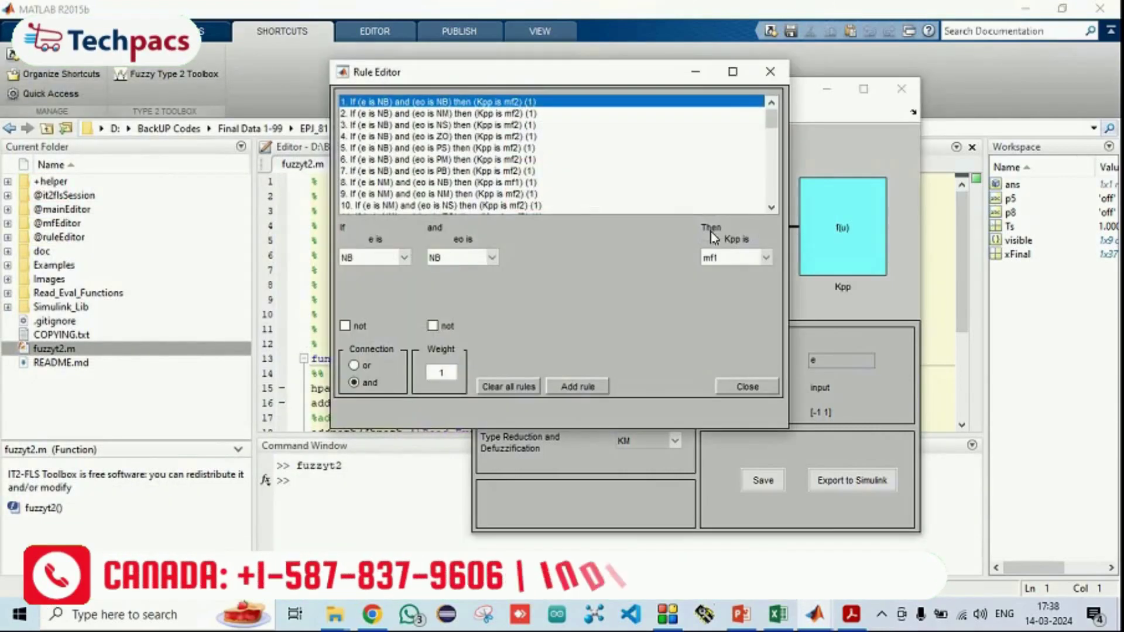
{"action": "left_click", "coordinate": [771, 73]}
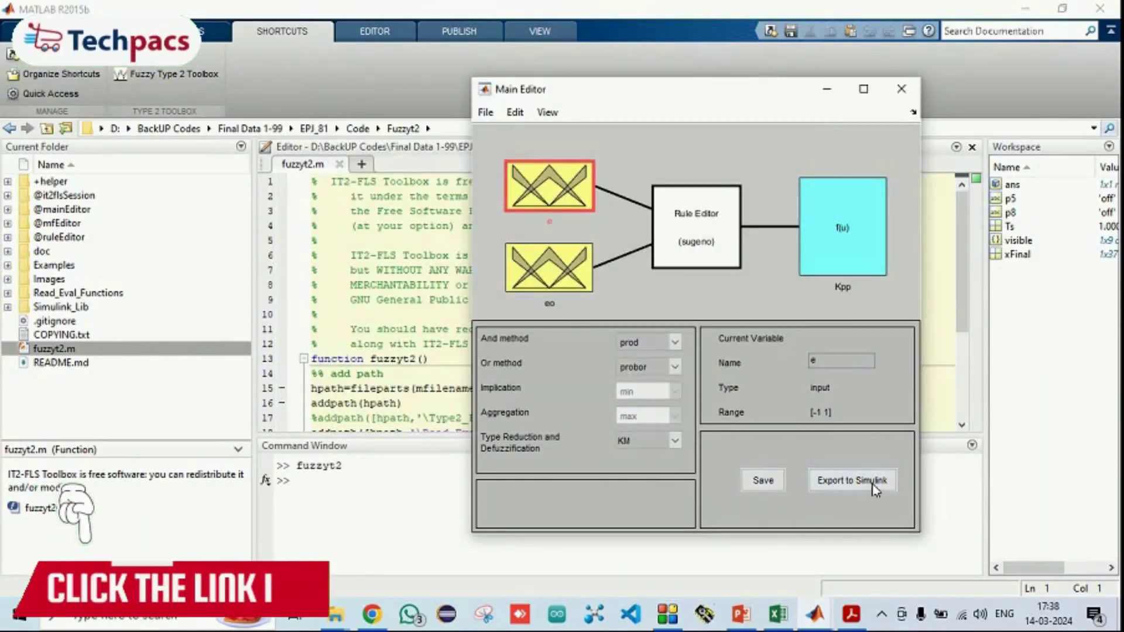
Step: Close the Kpp fuzzy design without saving and look over the alpFuz1, KdpFuz and KppFuz .t2fis files
{"action": "left_click", "coordinate": [903, 89]}
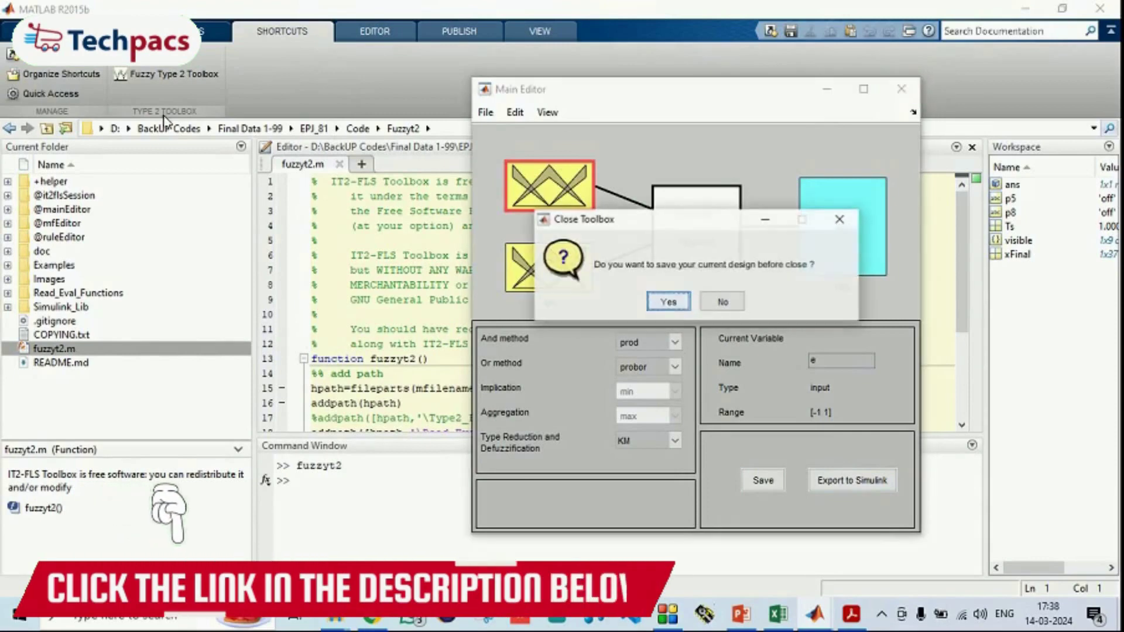
{"action": "left_click", "coordinate": [724, 302]}
{"action": "left_click", "coordinate": [357, 128]}
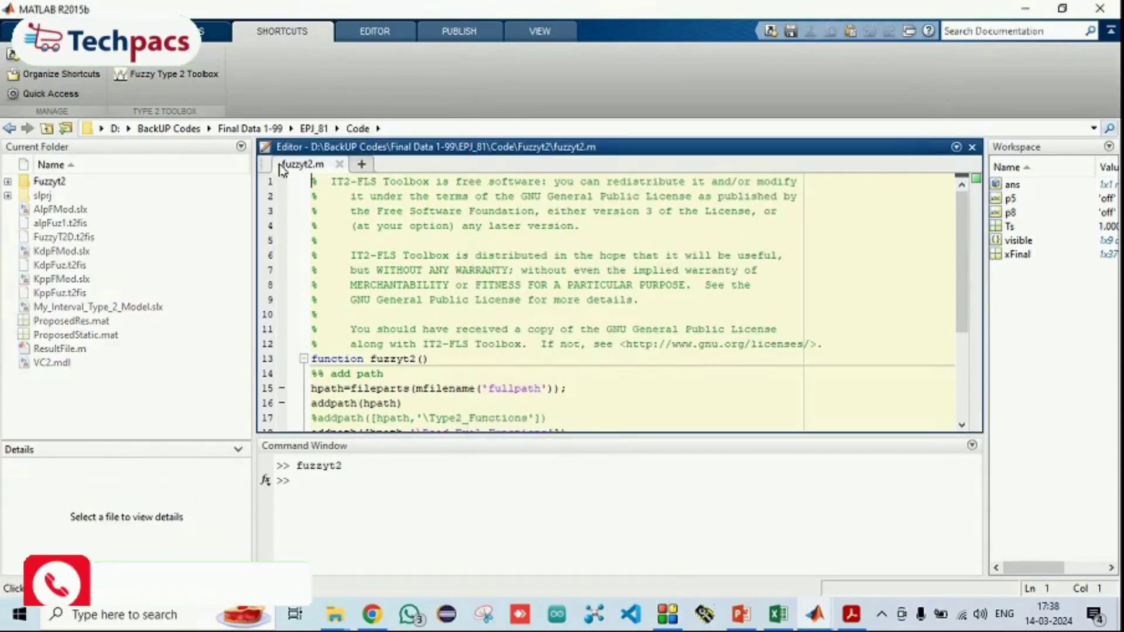
{"action": "left_click", "coordinate": [49, 226]}
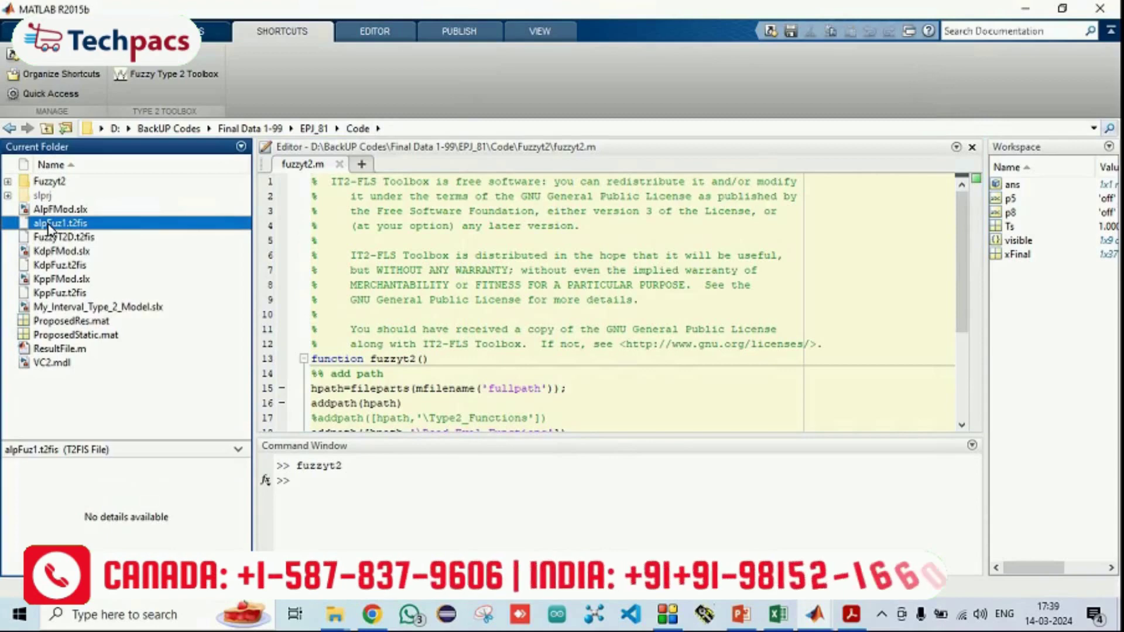
{"action": "left_click", "coordinate": [67, 266]}
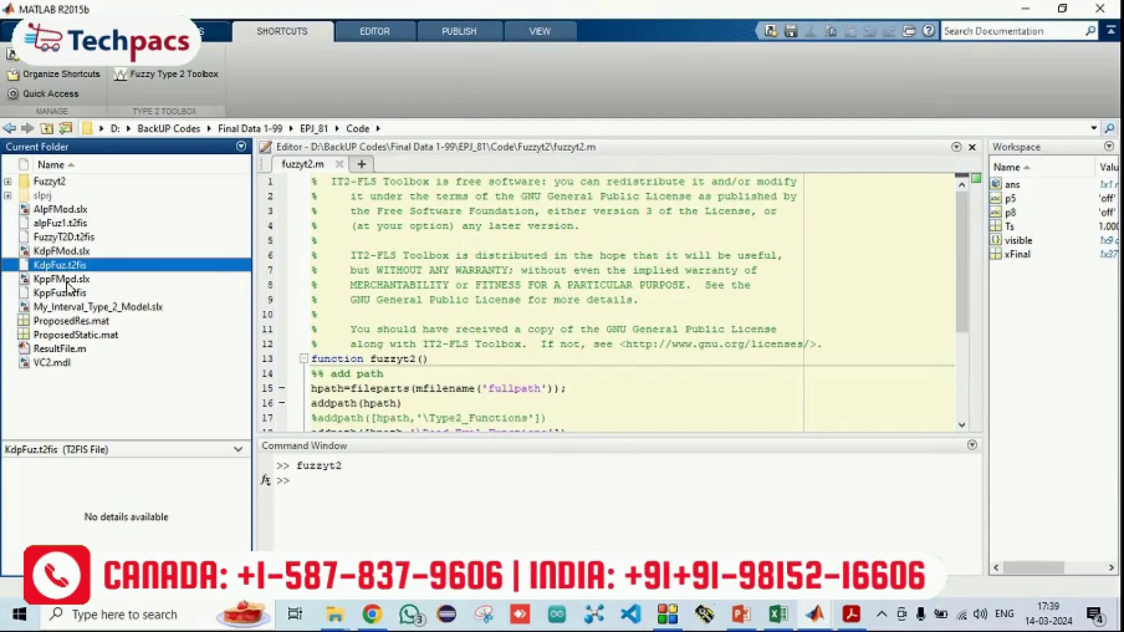
{"action": "left_click", "coordinate": [71, 295]}
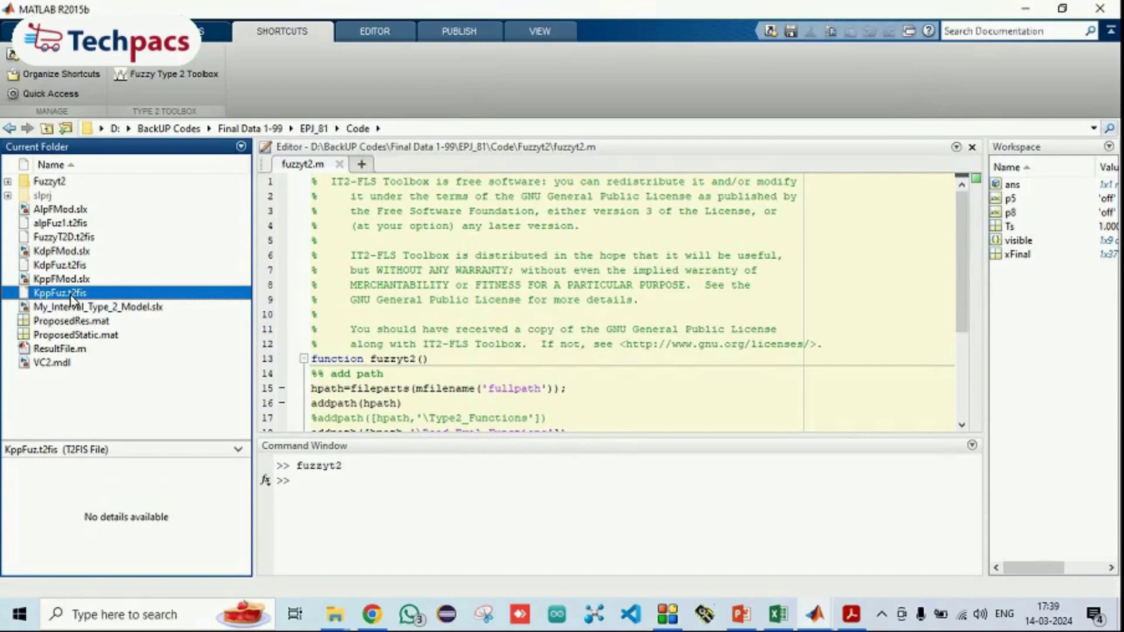
Step: Run fuzzyt2.m from the Fuzzyt2 folder to open the fuzzy Main Editor, then close the toolbox
{"action": "double_click", "coordinate": [52, 183]}
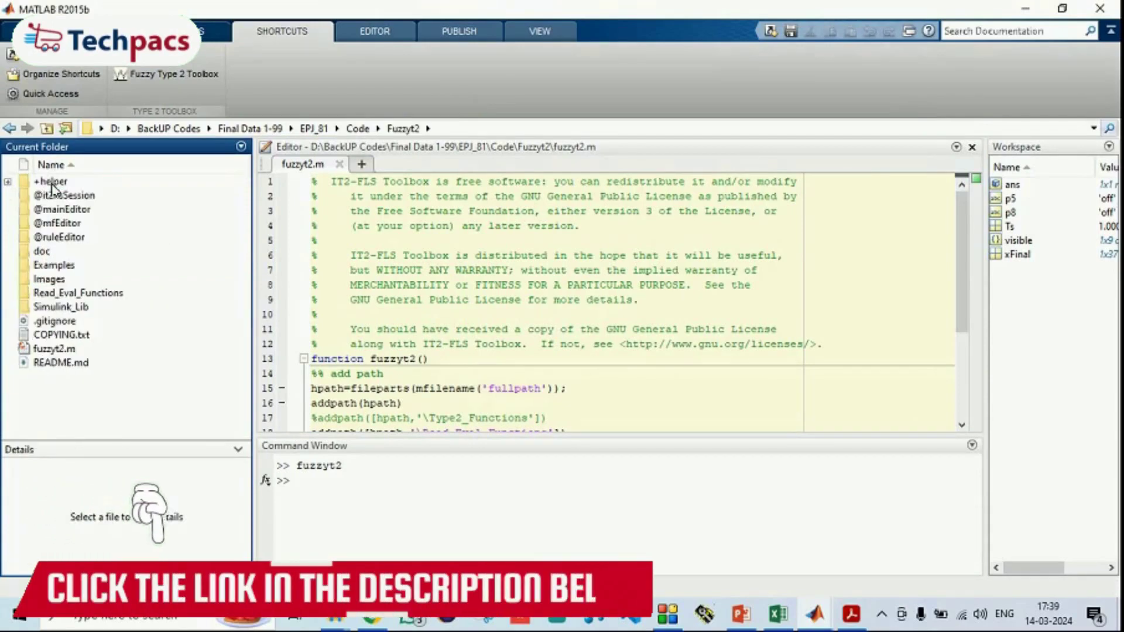
{"action": "double_click", "coordinate": [58, 350]}
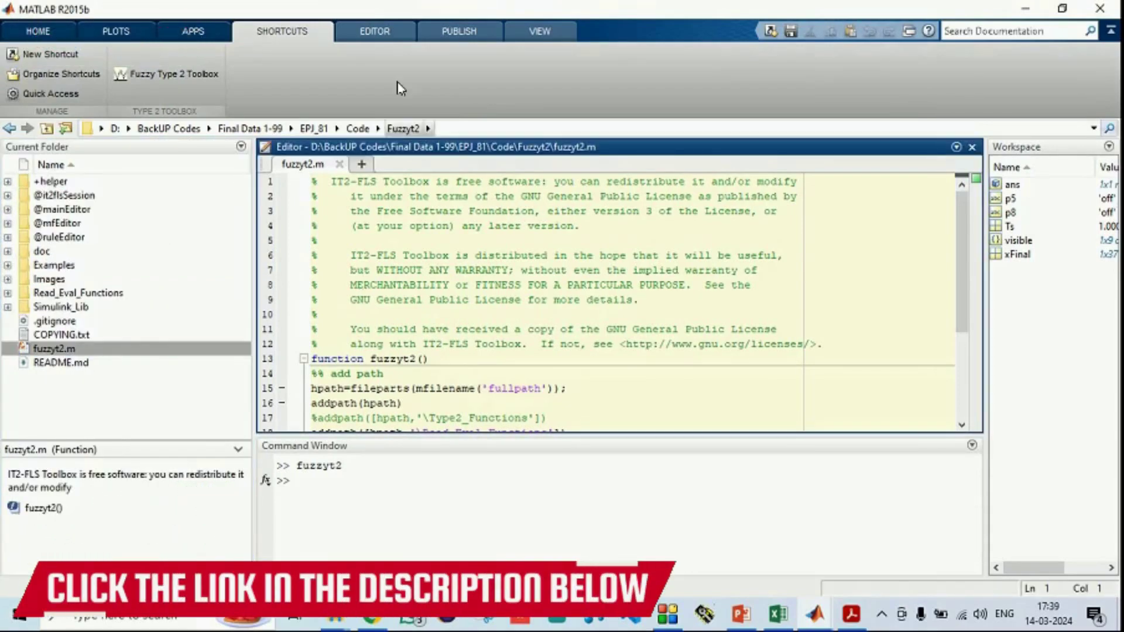
{"action": "left_click", "coordinate": [451, 228]}
{"action": "left_click", "coordinate": [462, 62]}
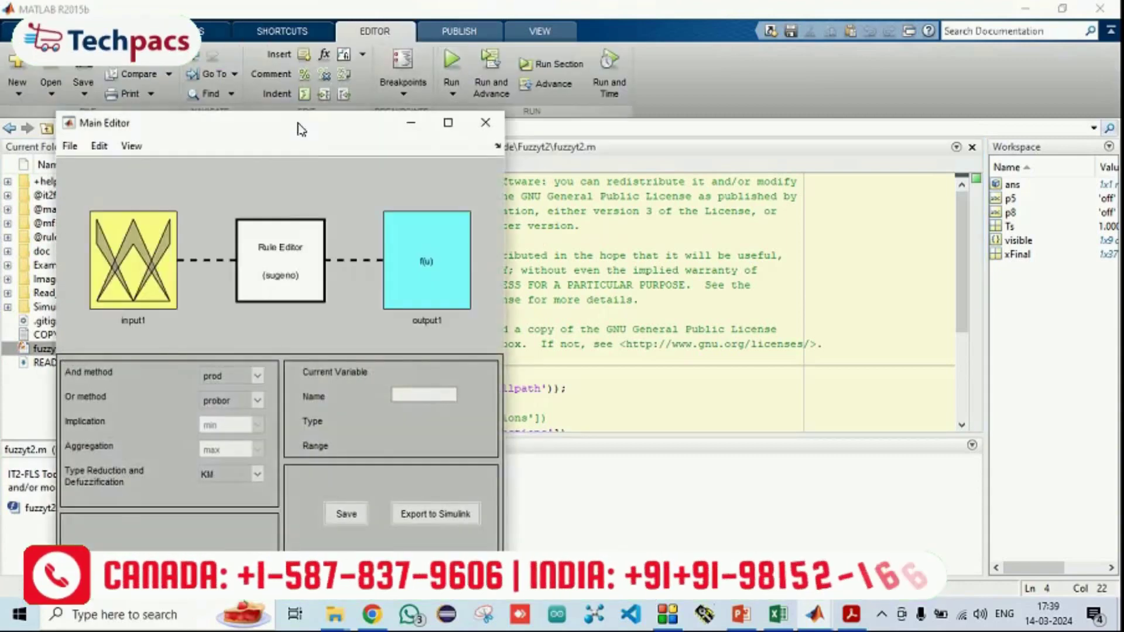
{"action": "left_click_drag", "start_coordinate": [492, 131], "coordinate": [806, 96]}
{"action": "left_click", "coordinate": [678, 302]}
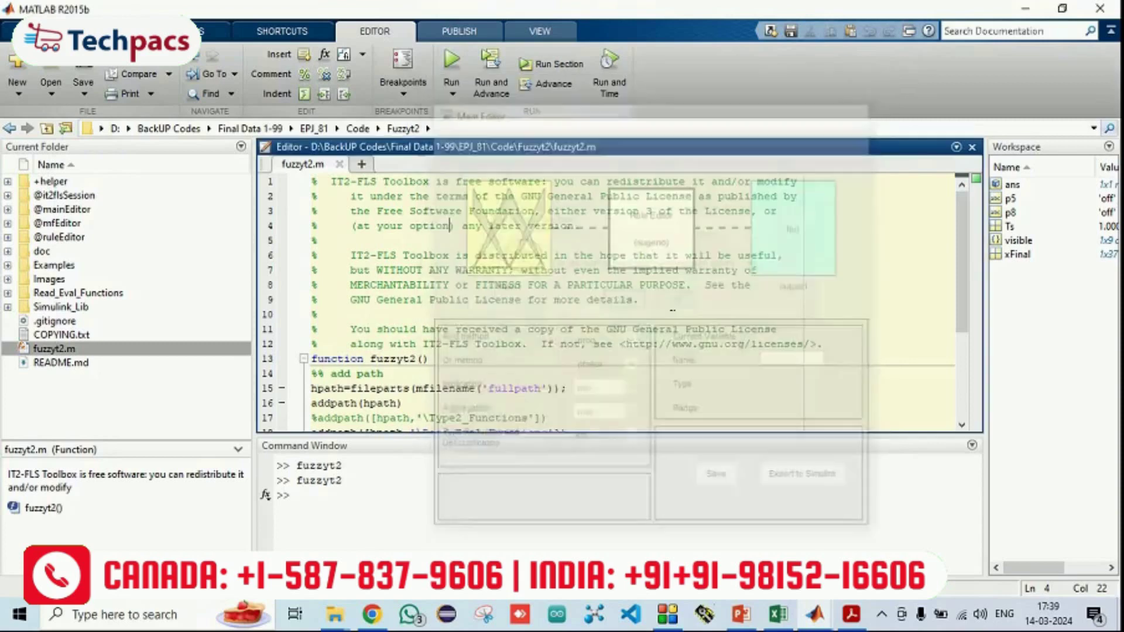
Step: In the Code folder, inspect ProposedRes.mat and ProposedStatic.mat, then select ResultFile.m
{"action": "left_click", "coordinate": [357, 128]}
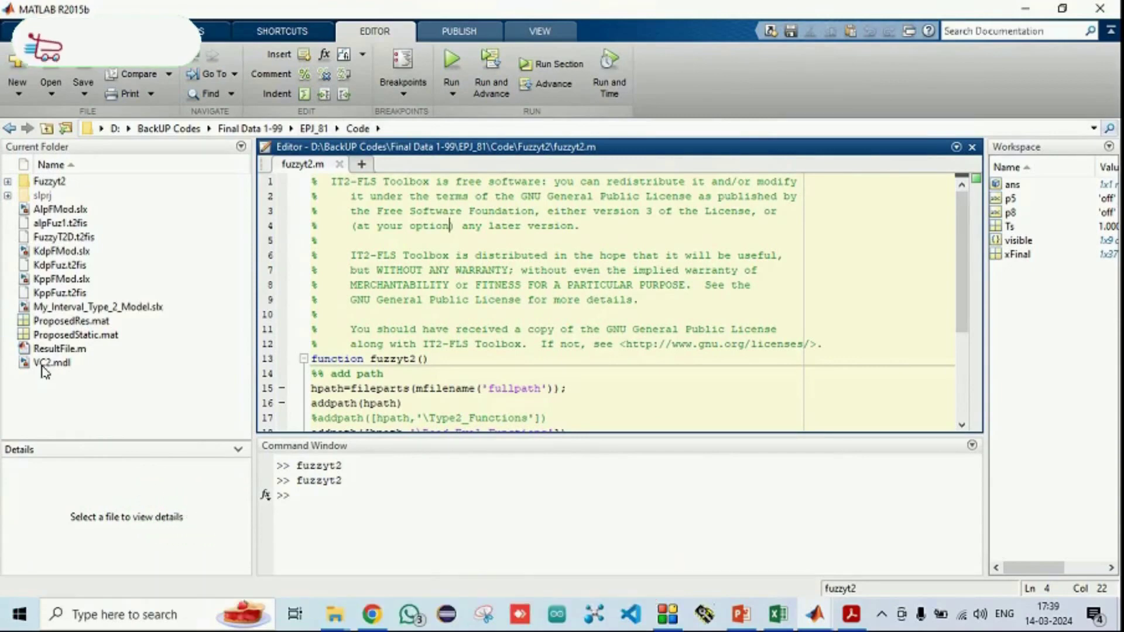
{"action": "left_click", "coordinate": [75, 324]}
{"action": "left_click", "coordinate": [88, 338]}
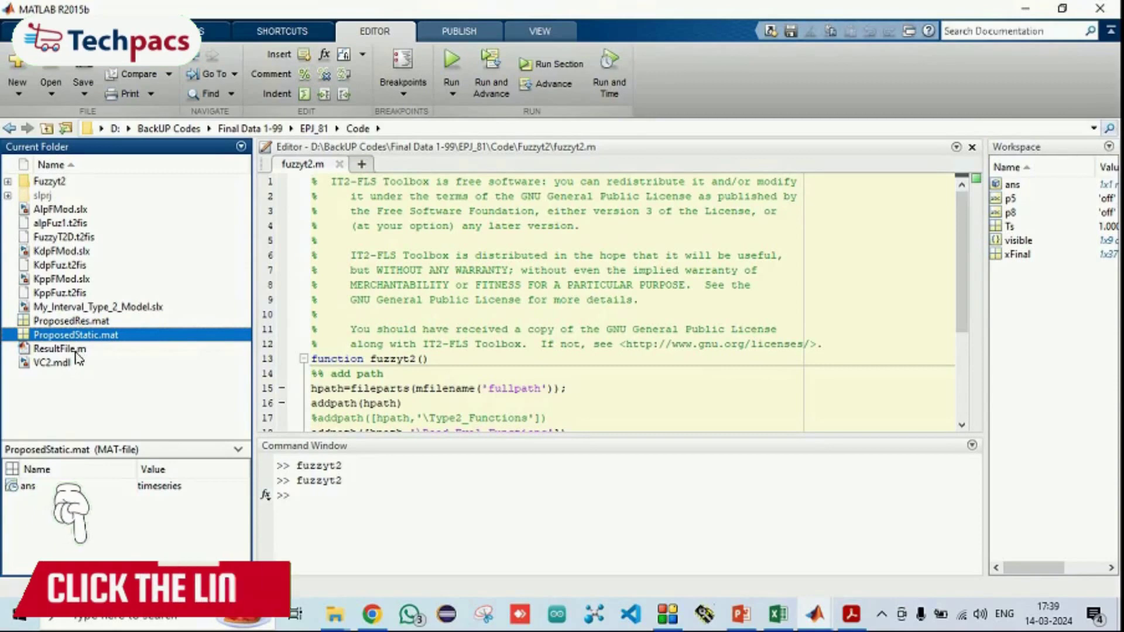
{"action": "left_click", "coordinate": [77, 351]}
Step: Open ResultFile.m, note its ProposedStatic data file, and run the script
{"action": "double_click", "coordinate": [75, 353]}
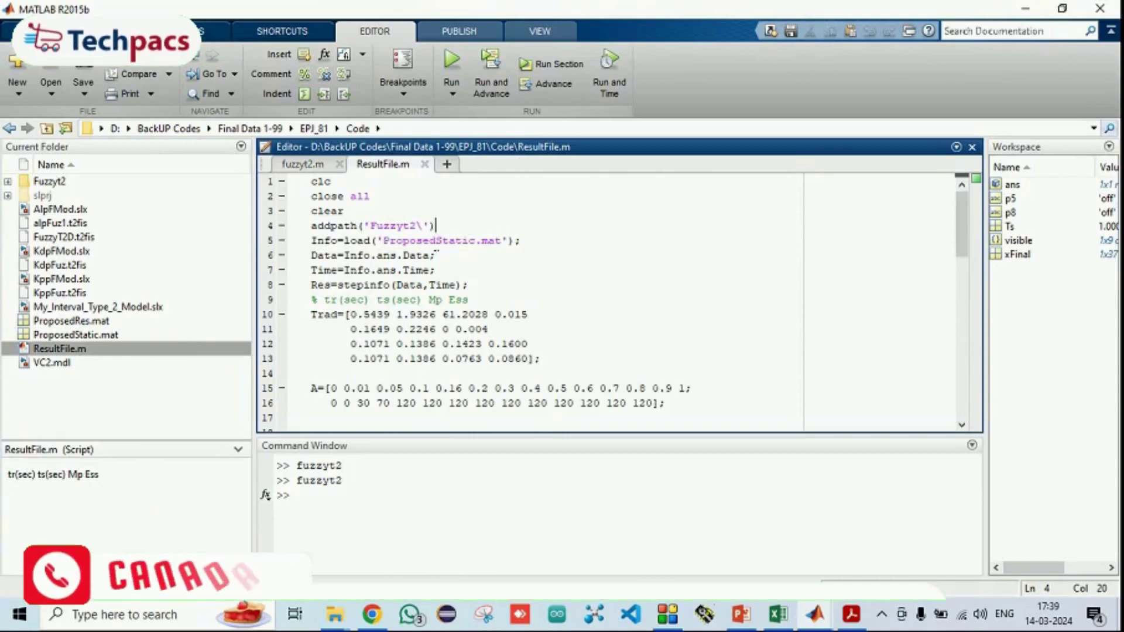
{"action": "double_click", "coordinate": [435, 241]}
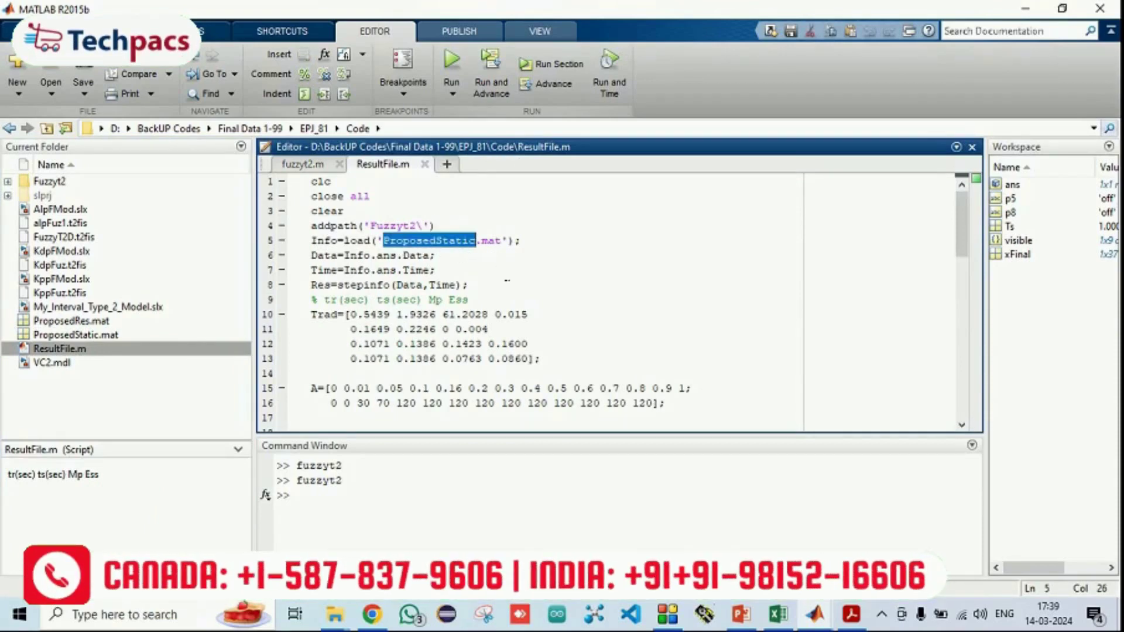
{"action": "left_click", "coordinate": [451, 63]}
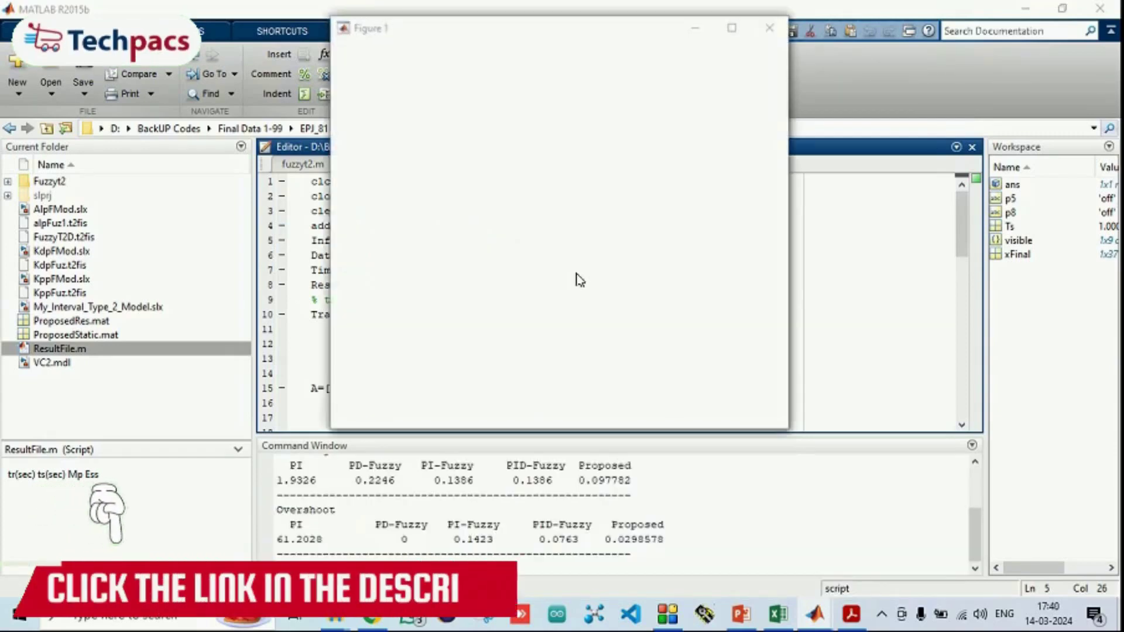
Step: Enlarge the Command Window to read the RiseTime, SettlingTime and Overshoot comparison tables
{"action": "left_click", "coordinate": [573, 445]}
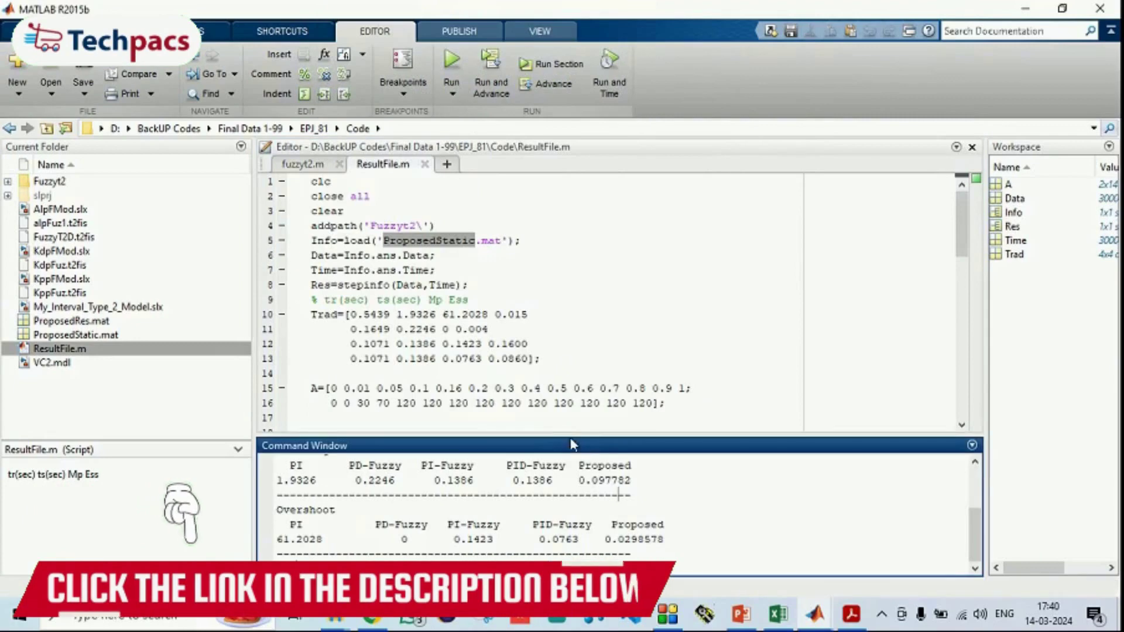
{"action": "left_click_drag", "start_coordinate": [571, 439], "coordinate": [570, 276]}
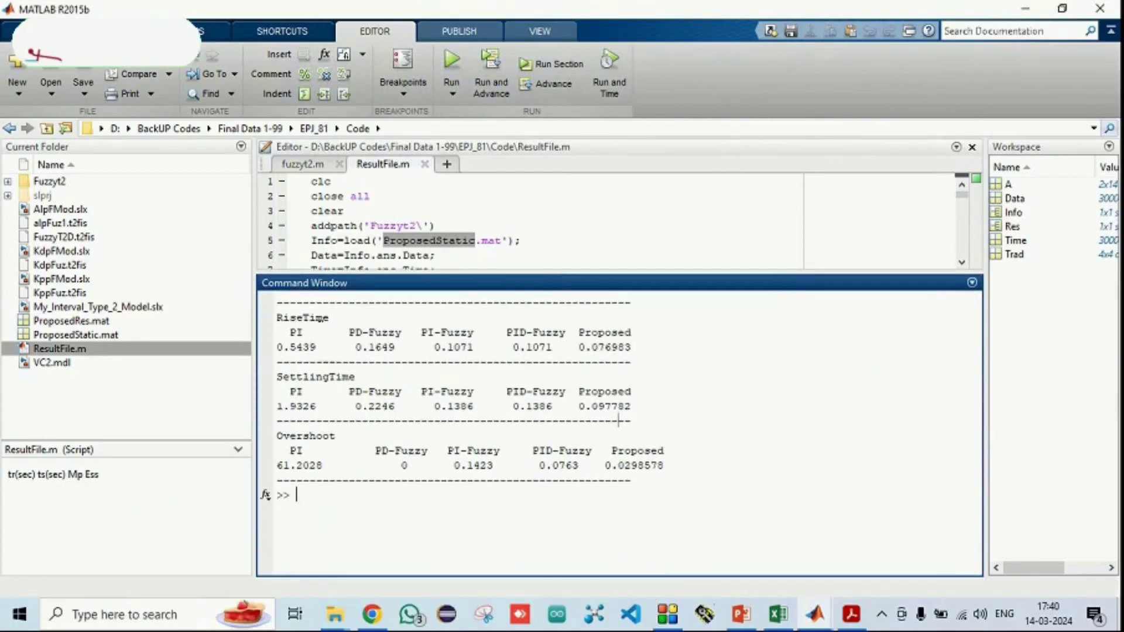
{"action": "double_click", "coordinate": [305, 436]}
{"action": "left_click", "coordinate": [317, 377]}
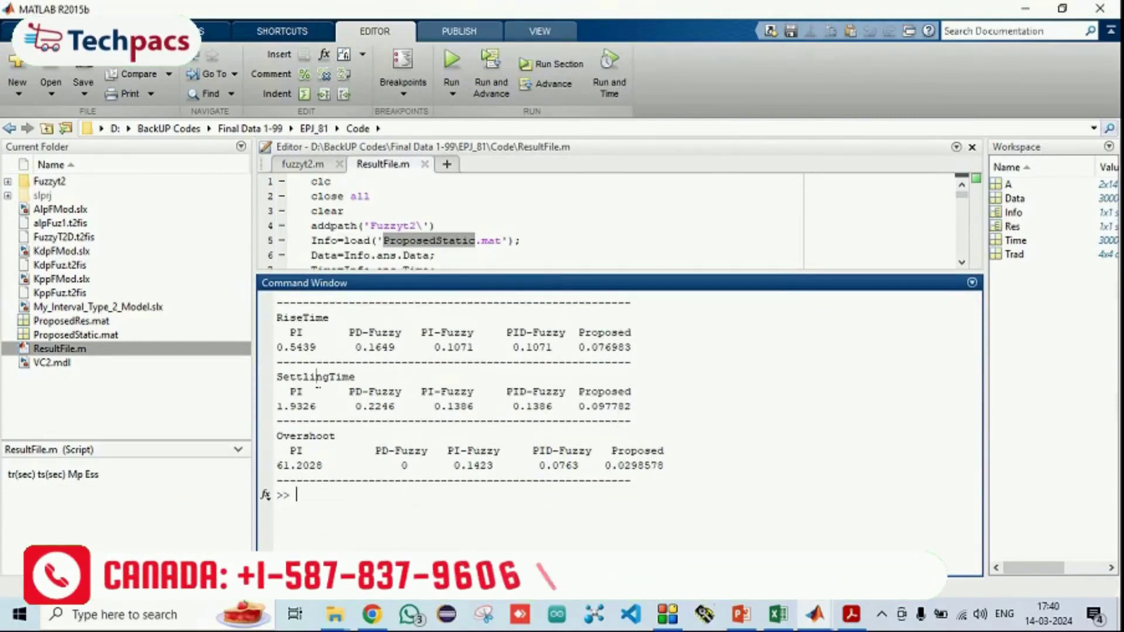
{"action": "double_click", "coordinate": [317, 376]}
{"action": "double_click", "coordinate": [302, 317]}
{"action": "left_click", "coordinate": [304, 347]}
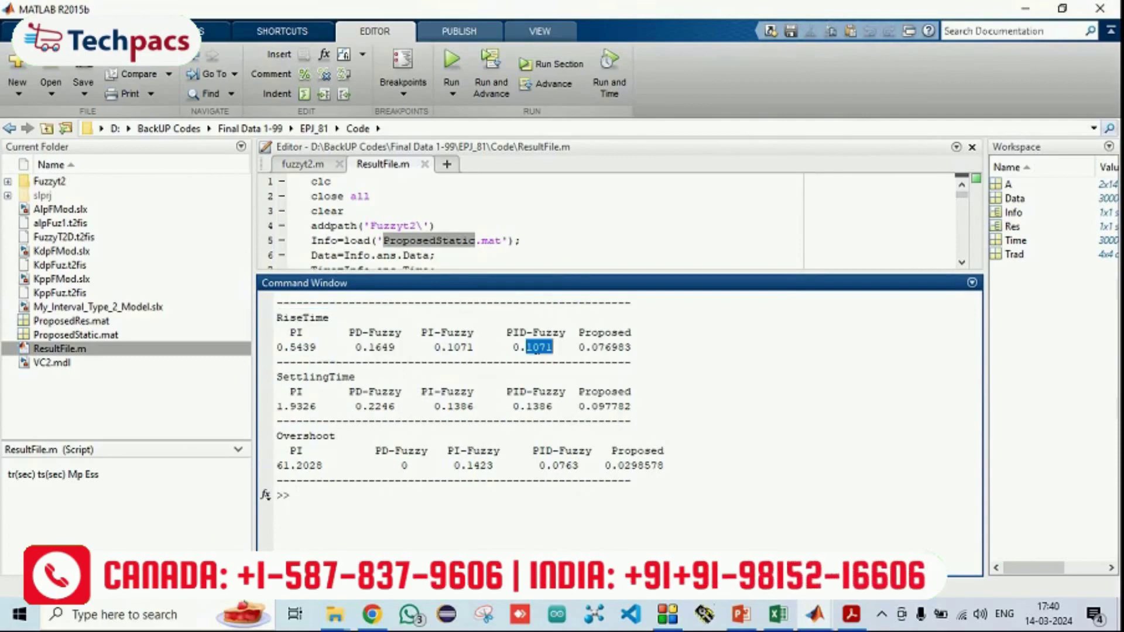
Step: Scroll the base paper down to Table III's controller performance values, then return to MATLAB
{"action": "left_click", "coordinate": [865, 625]}
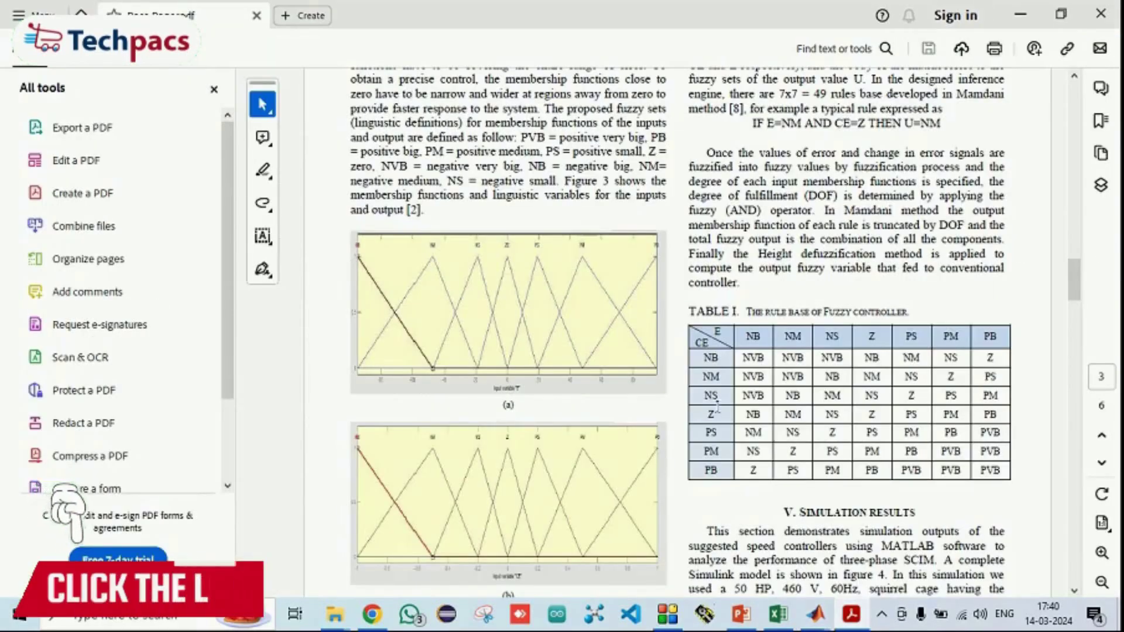
{"action": "scroll", "coordinate": [748, 463], "scroll_direction": "down", "scroll_amount": 5}
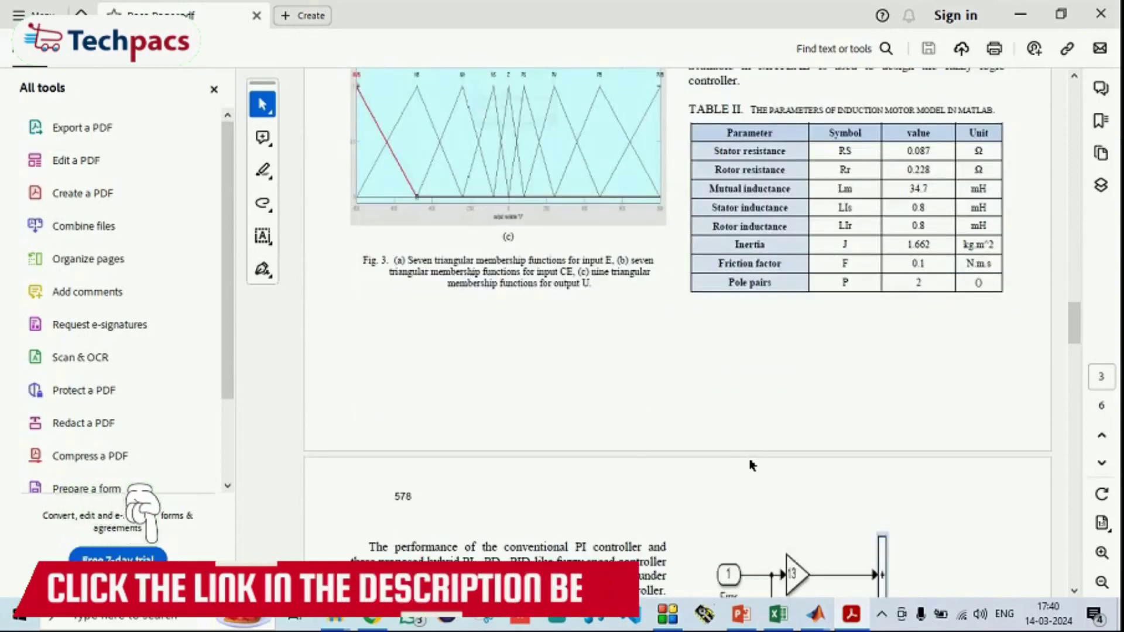
{"action": "scroll", "coordinate": [749, 464], "scroll_direction": "down", "scroll_amount": 15}
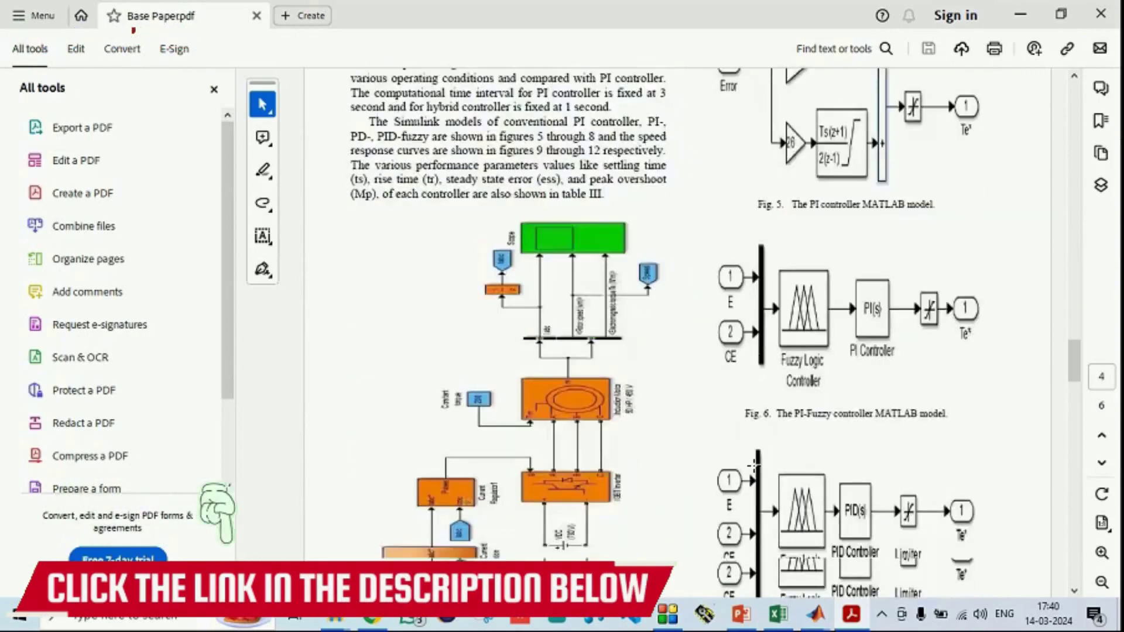
{"action": "scroll", "coordinate": [755, 465], "scroll_direction": "down", "scroll_amount": 5}
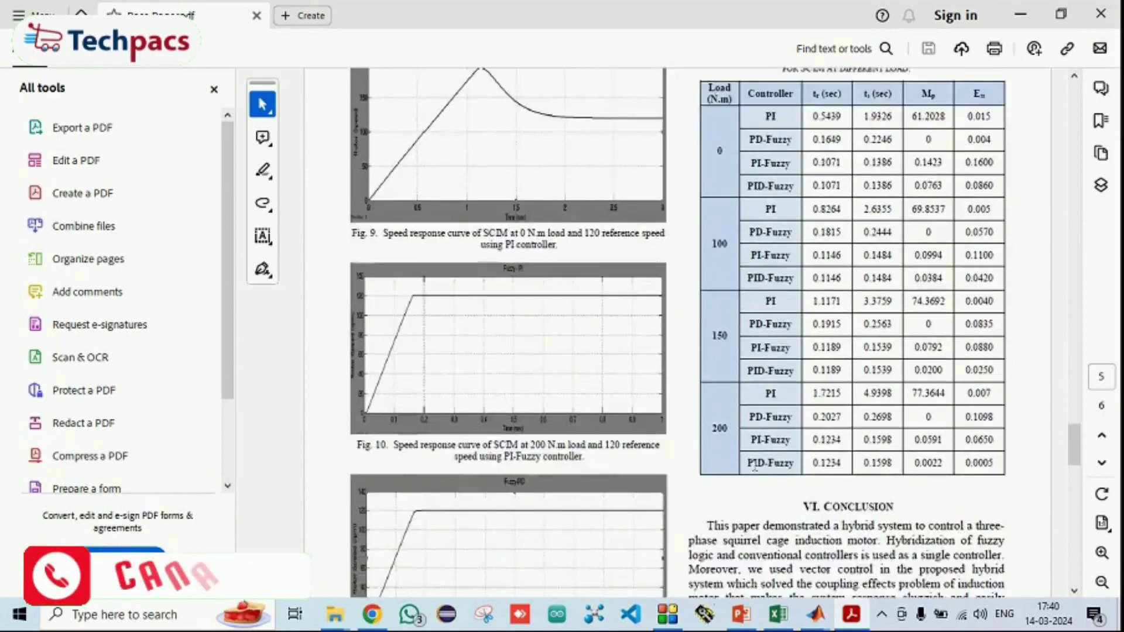
{"action": "key", "text": "alt+Tab"}
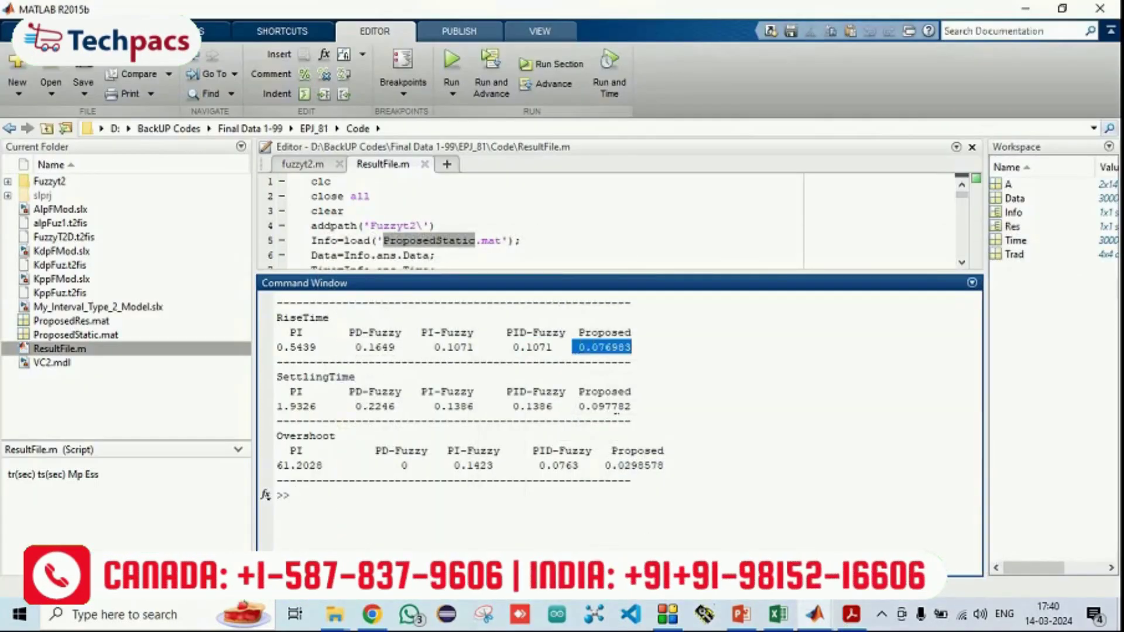
Step: Highlight the Proposed overshoot 0.0298578, then bring up the Figure 1 speed-response plot and move it left
{"action": "left_click_drag", "start_coordinate": [605, 466], "coordinate": [721, 470]}
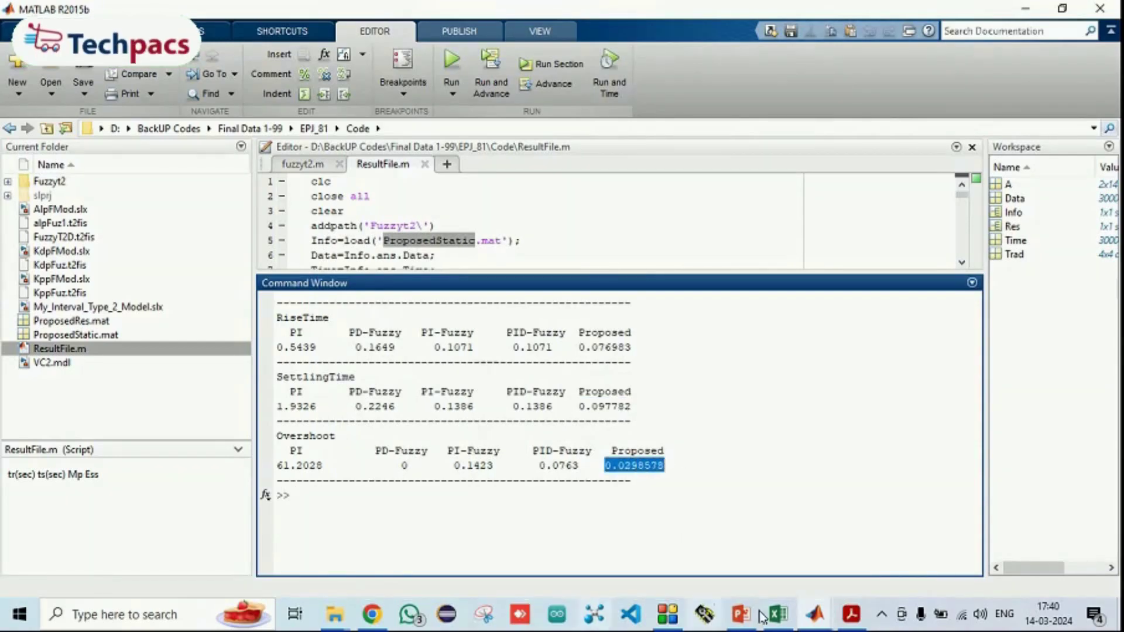
{"action": "left_click", "coordinate": [815, 615]}
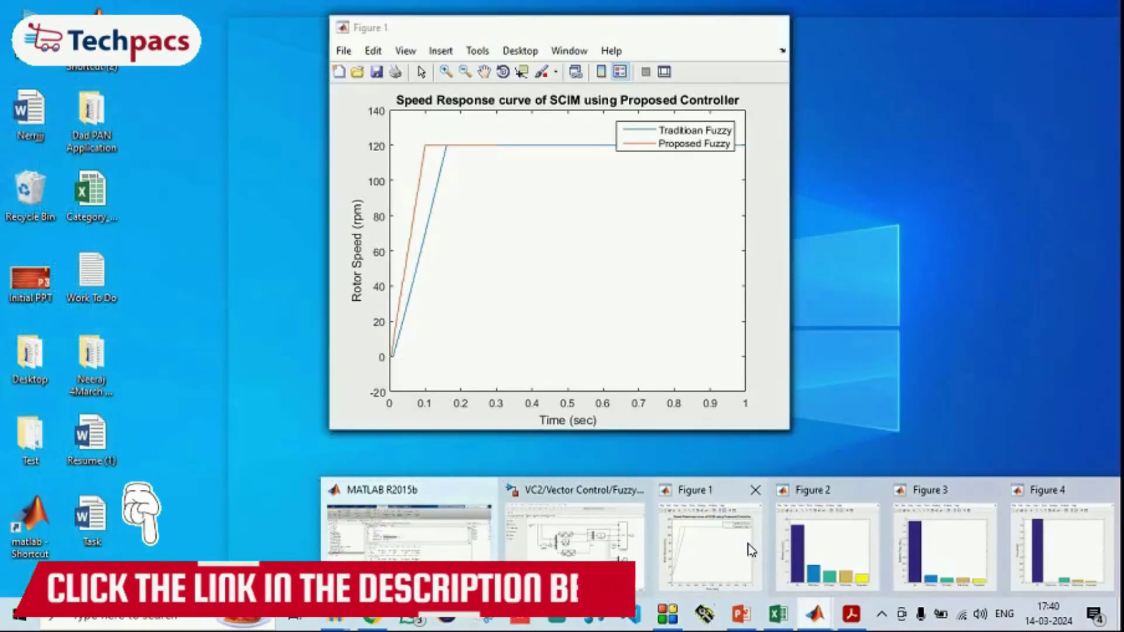
{"action": "left_click", "coordinate": [751, 550]}
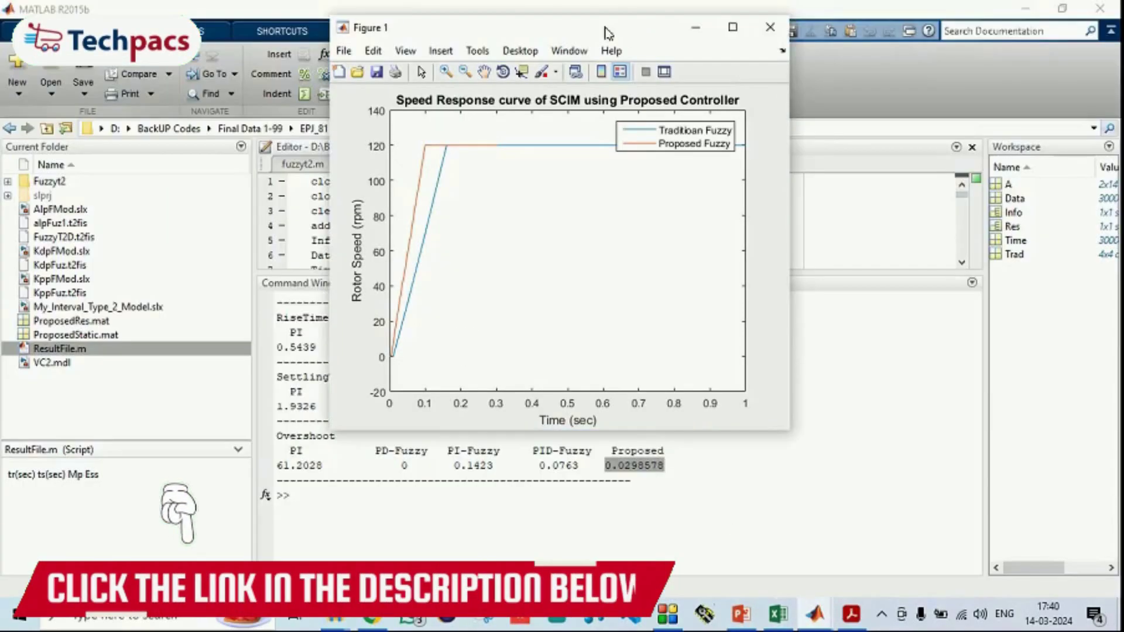
{"action": "left_click_drag", "start_coordinate": [606, 32], "coordinate": [347, 42]}
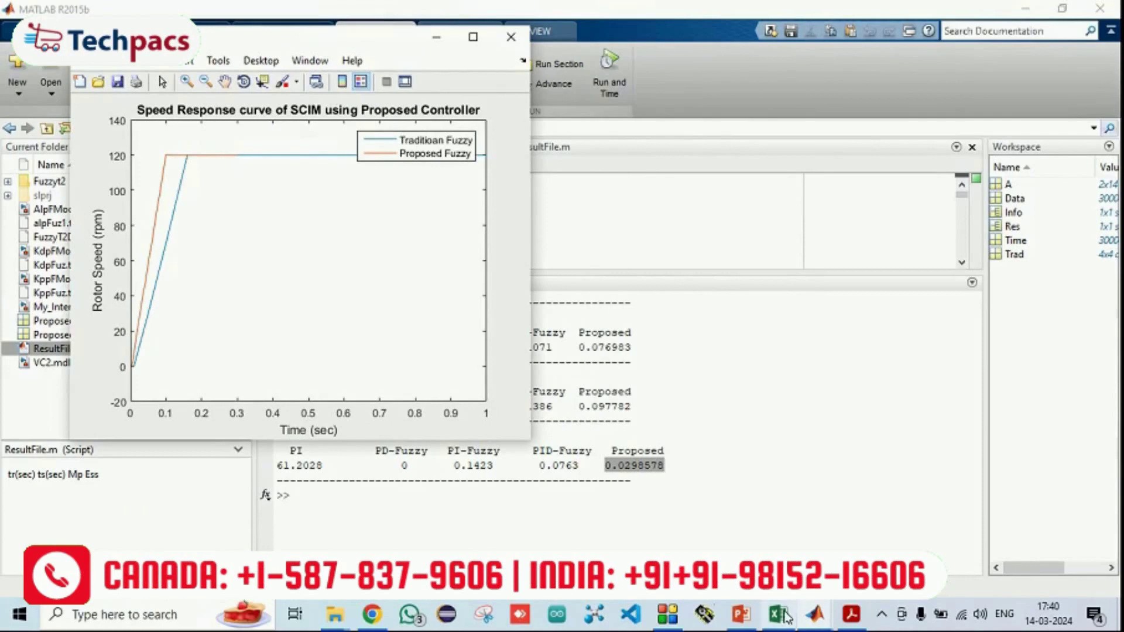
Step: Bring up the rise time, settling time and overshoot bar charts in turn
{"action": "left_click", "coordinate": [817, 615]}
{"action": "left_click", "coordinate": [824, 544]}
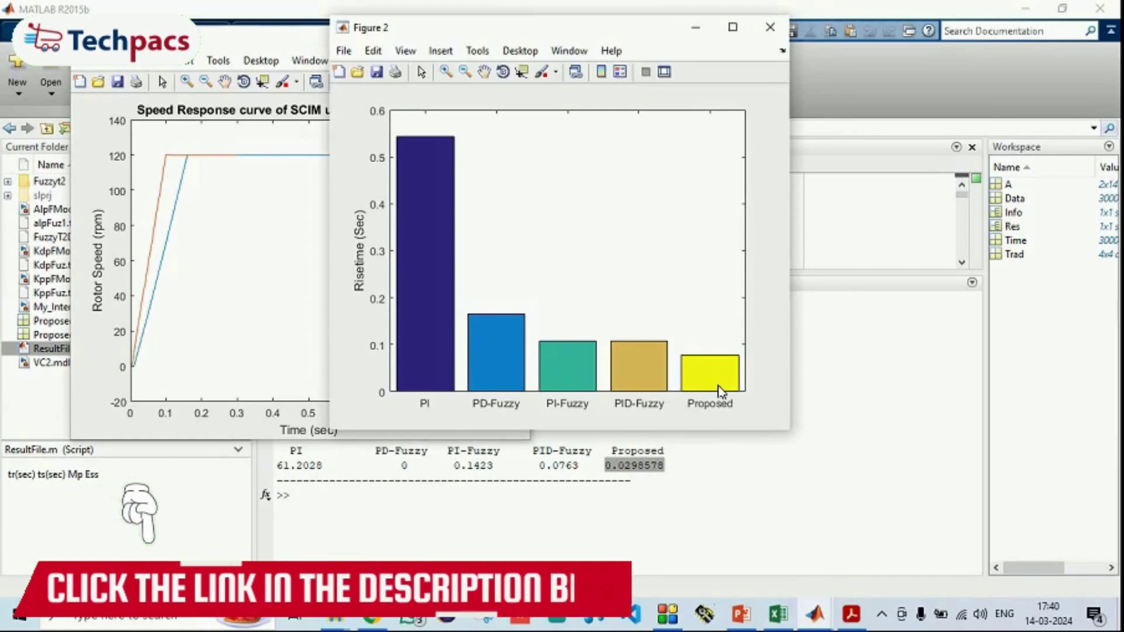
{"action": "left_click", "coordinate": [821, 613]}
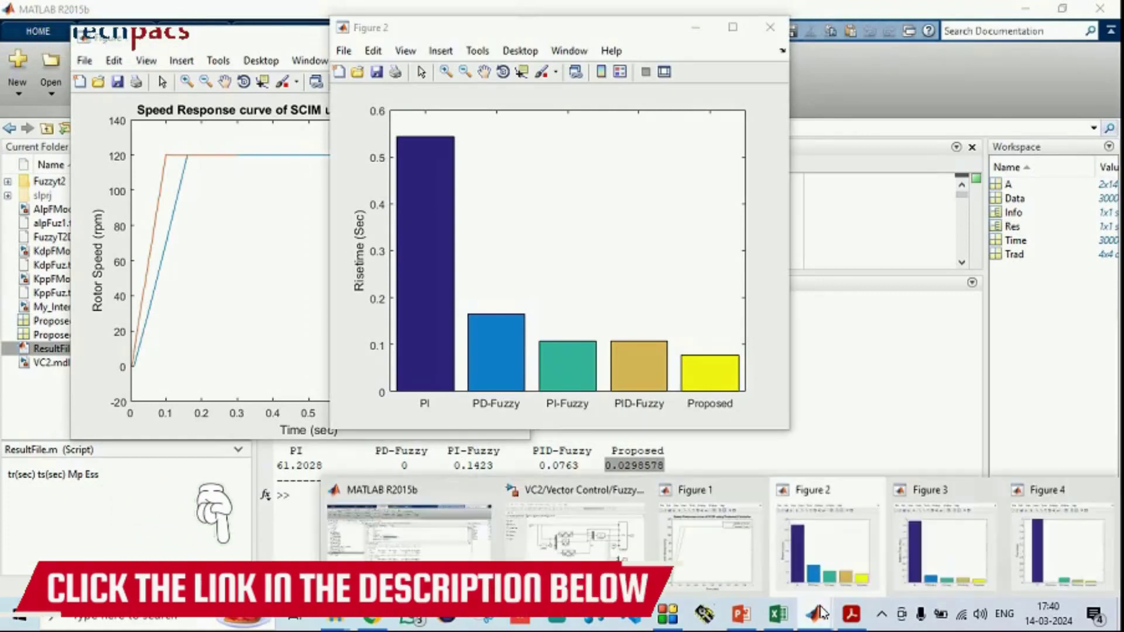
{"action": "left_click", "coordinate": [937, 557]}
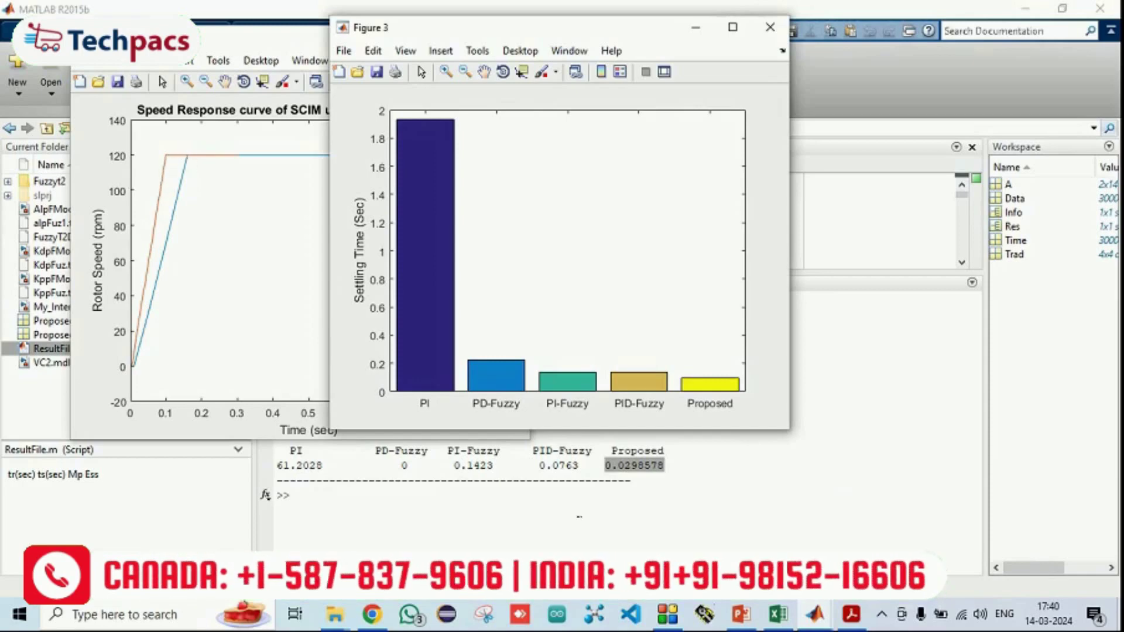
{"action": "mouse_move", "coordinate": [810, 616]}
{"action": "left_click", "coordinate": [1048, 538]}
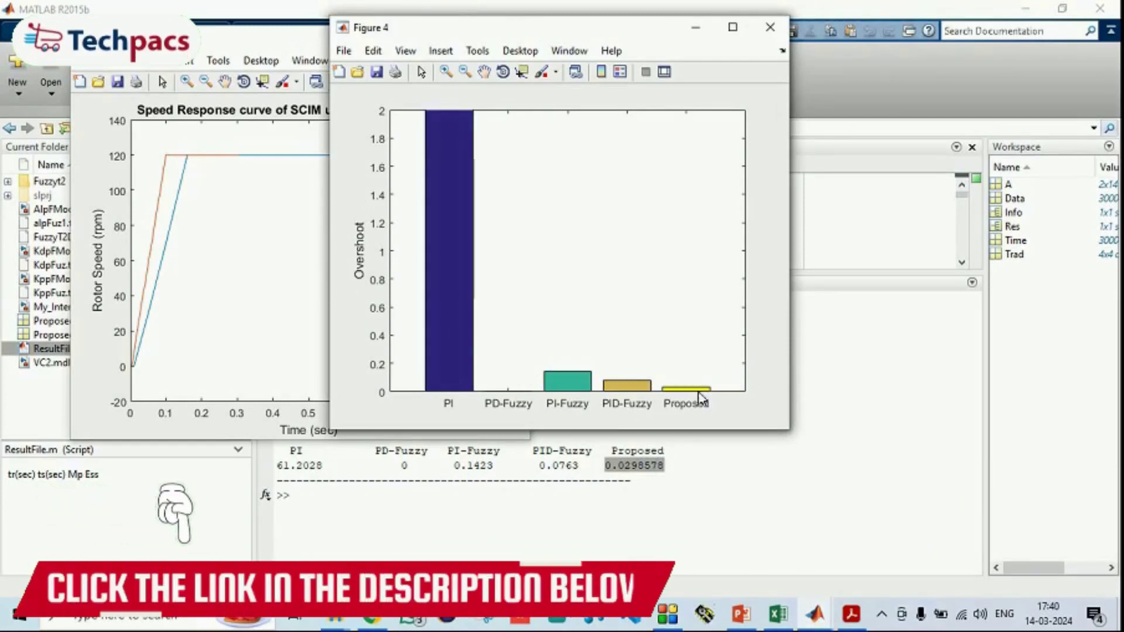
Step: Close the overshoot, settling time and rise time bar charts
{"action": "left_click", "coordinate": [770, 27]}
{"action": "left_click", "coordinate": [770, 28]}
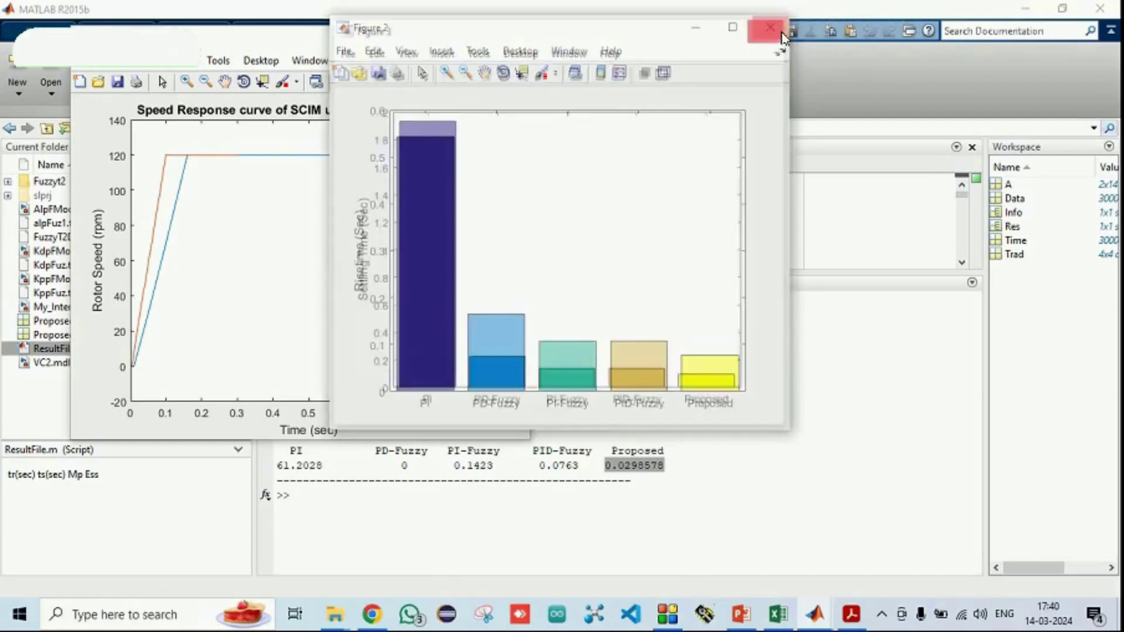
{"action": "left_click", "coordinate": [772, 31]}
{"action": "left_click", "coordinate": [588, 271]}
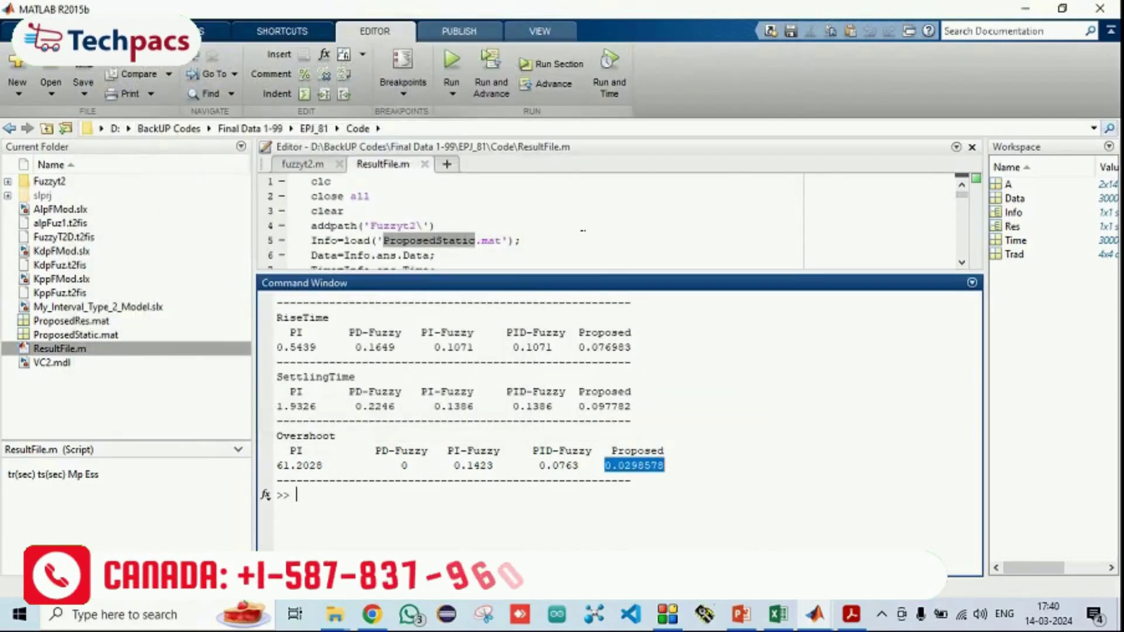
{"action": "left_click", "coordinate": [721, 519]}
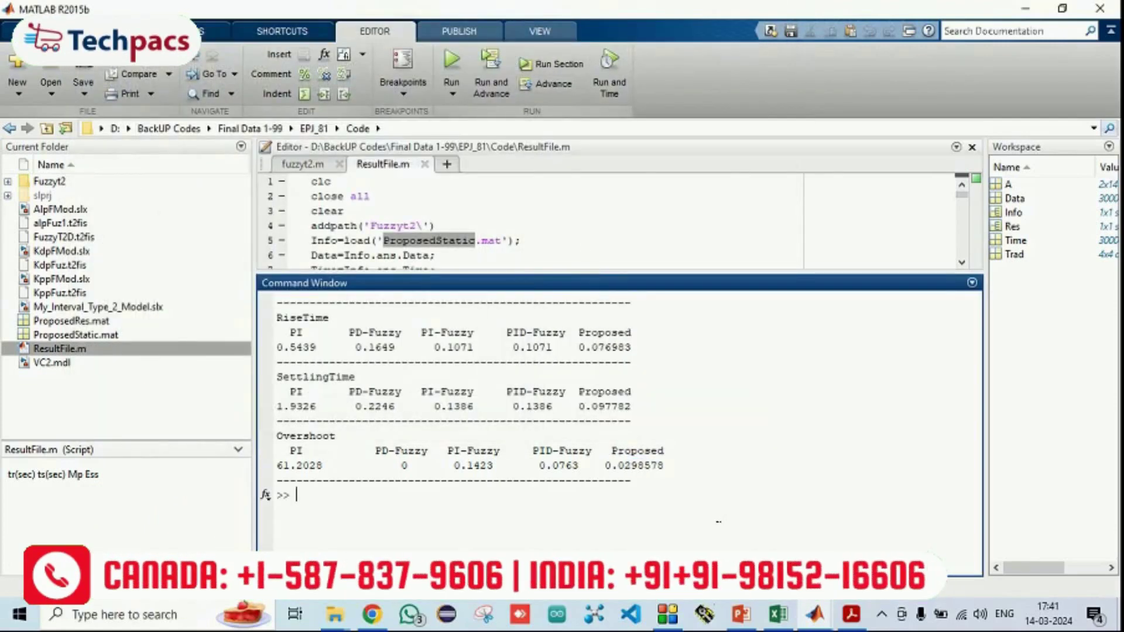